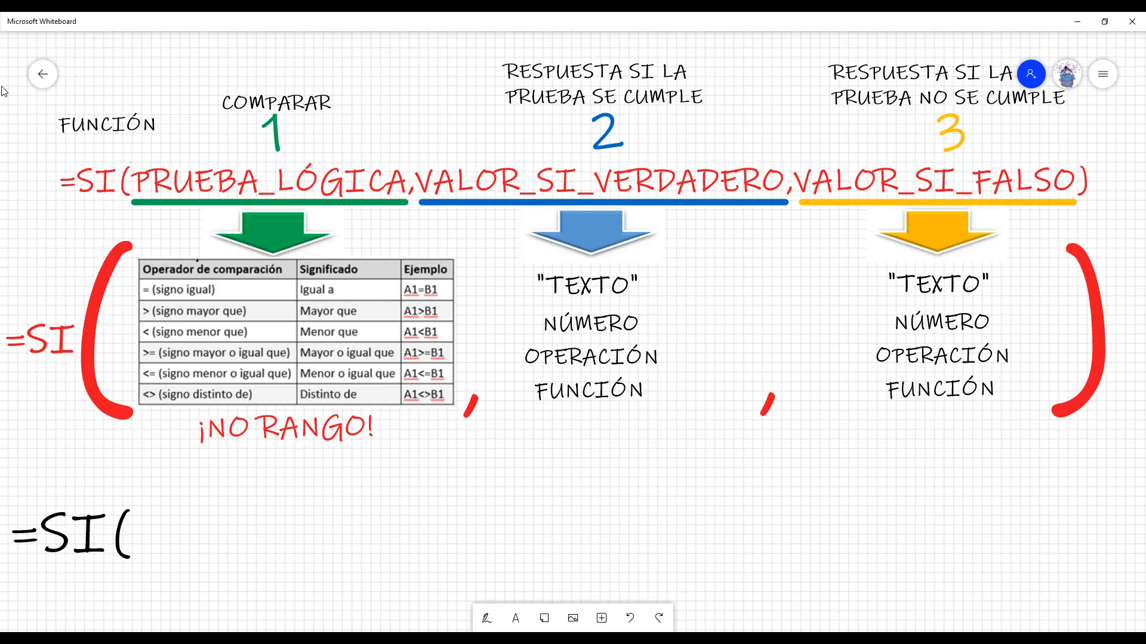
# Underline in red RANGO and CRITERIO in the CONTAR.SI syntax, plus A1:A30 and "TEXTO" in the example above it
pyautogui.scroll(3, 11, 144)
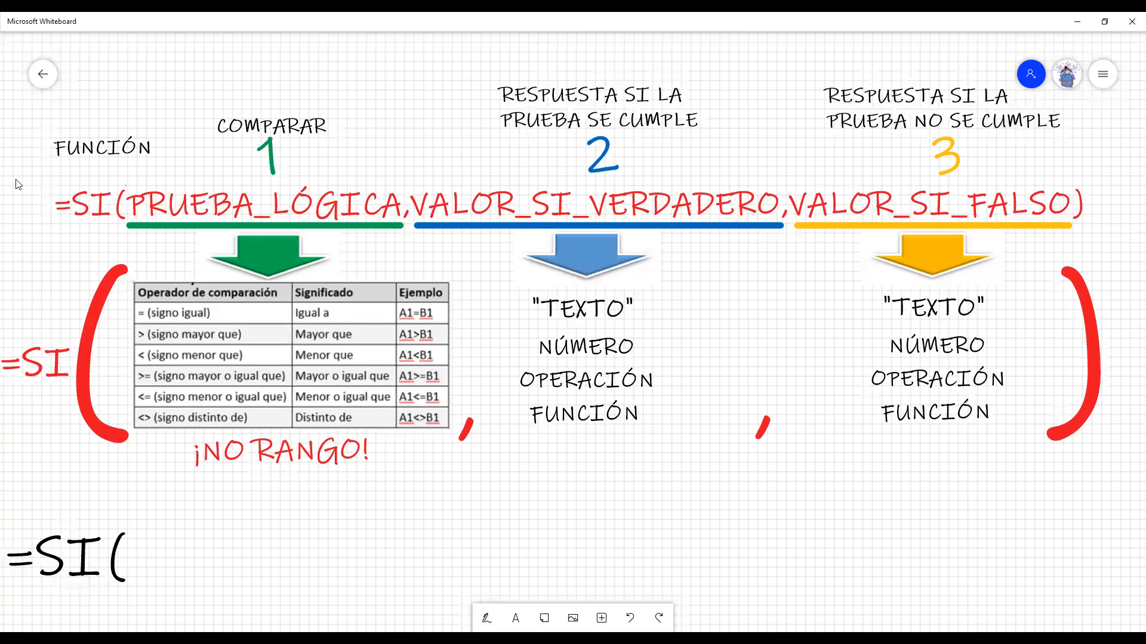
pyautogui.scroll(4, 11, 263)
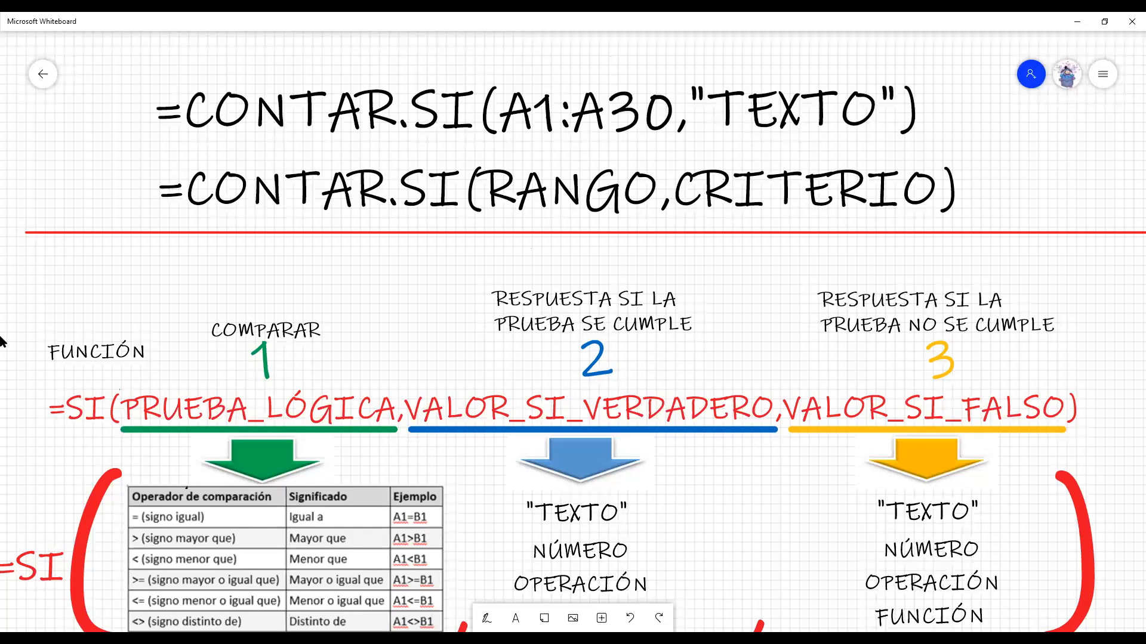
pyautogui.click(487, 618)
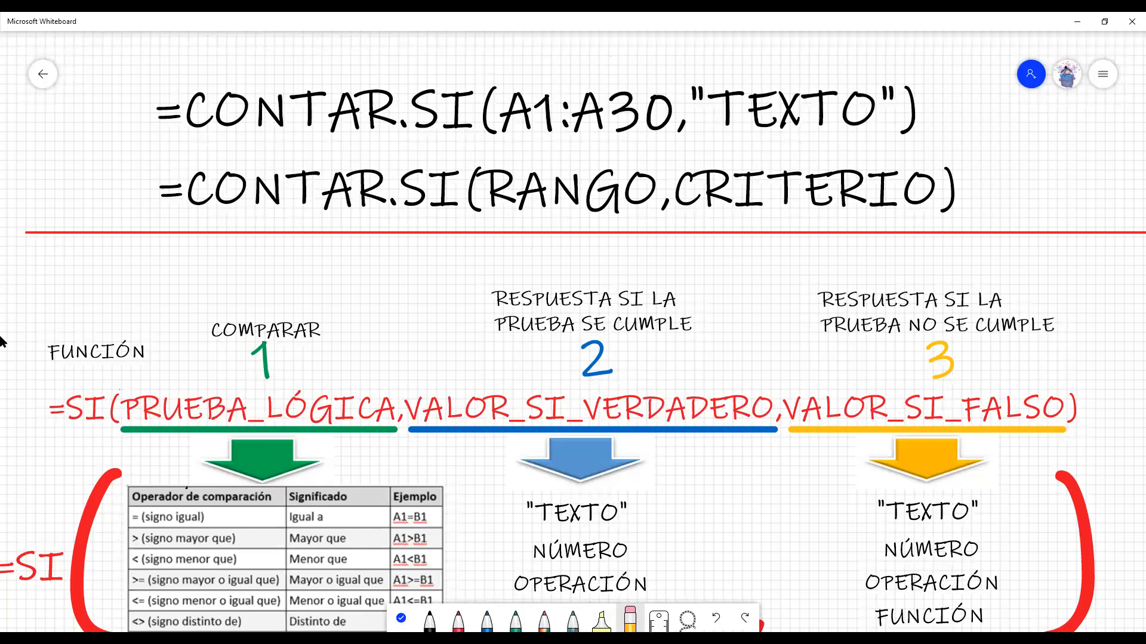
pyautogui.click(458, 621)
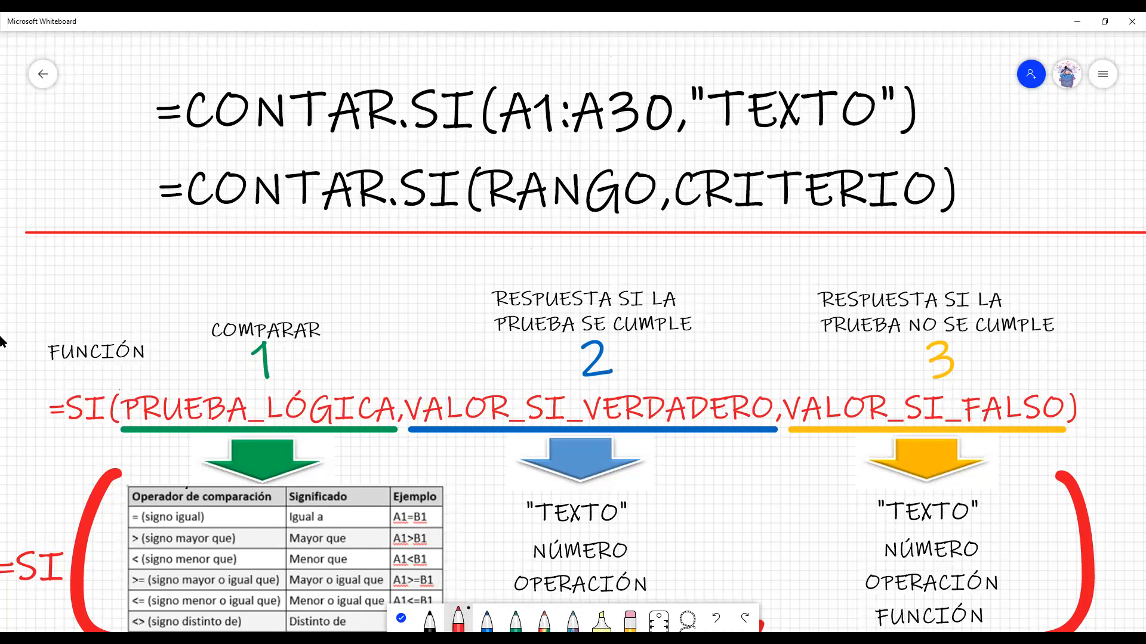
pyautogui.moveTo(504, 213); pyautogui.dragTo(636, 216)
pyautogui.moveTo(694, 213); pyautogui.dragTo(919, 214)
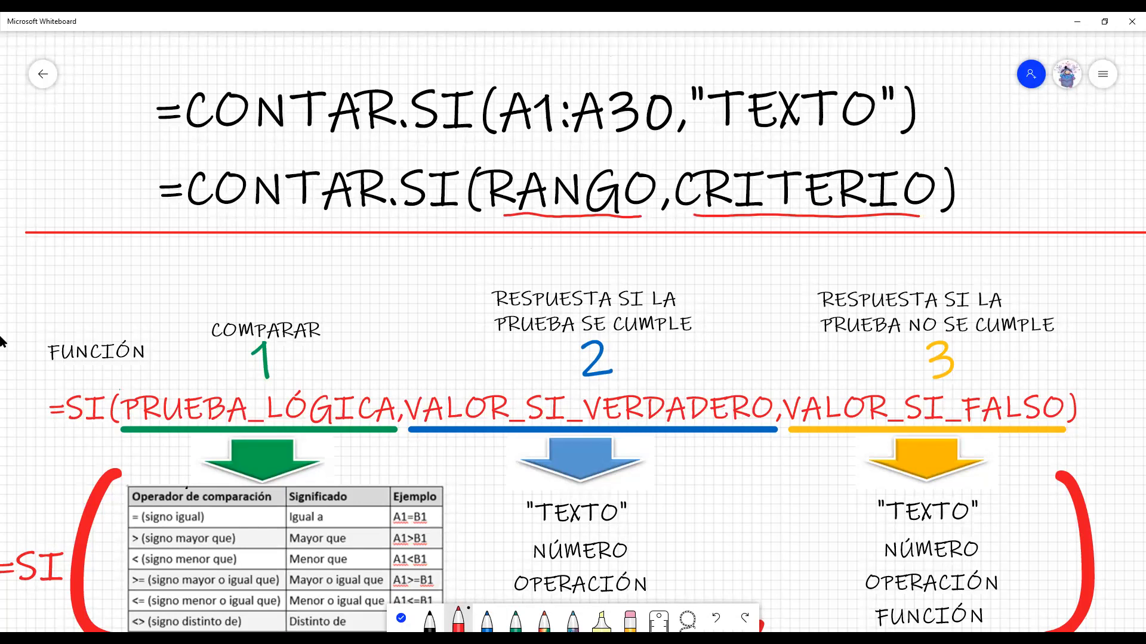
pyautogui.moveTo(507, 141); pyautogui.dragTo(655, 140)
pyautogui.moveTo(727, 132); pyautogui.dragTo(877, 139)
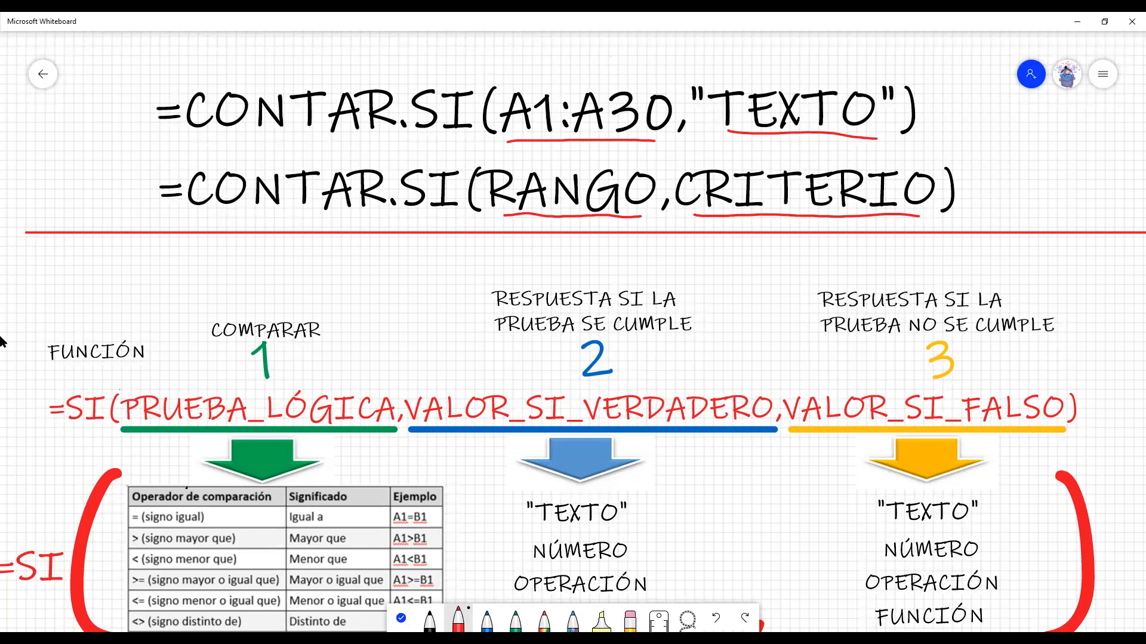
# Circle RANGO and underline CONTAR.SI in red in the syntax line, and leave inking mode
pyautogui.moveTo(598, 158)
pyautogui.mouseDown()
pyautogui.moveTo(587, 157)
pyautogui.moveTo(564, 216)
pyautogui.moveTo(603, 158)
pyautogui.moveTo(561, 158)
pyautogui.mouseUp()
pyautogui.moveTo(286, 213); pyautogui.dragTo(443, 216)
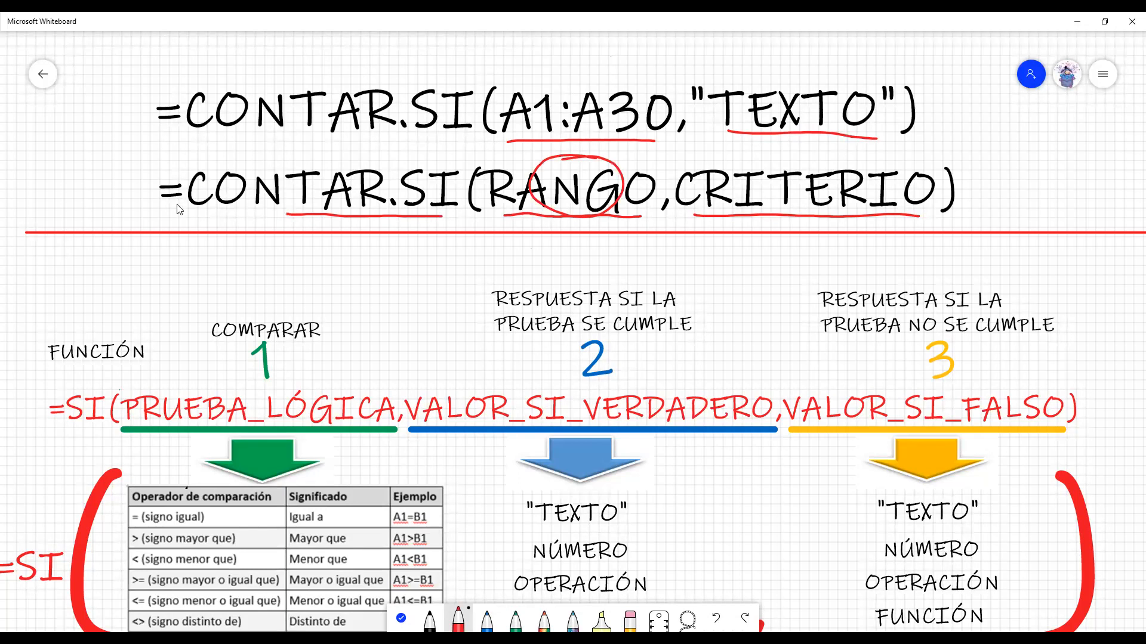
pyautogui.click(399, 618)
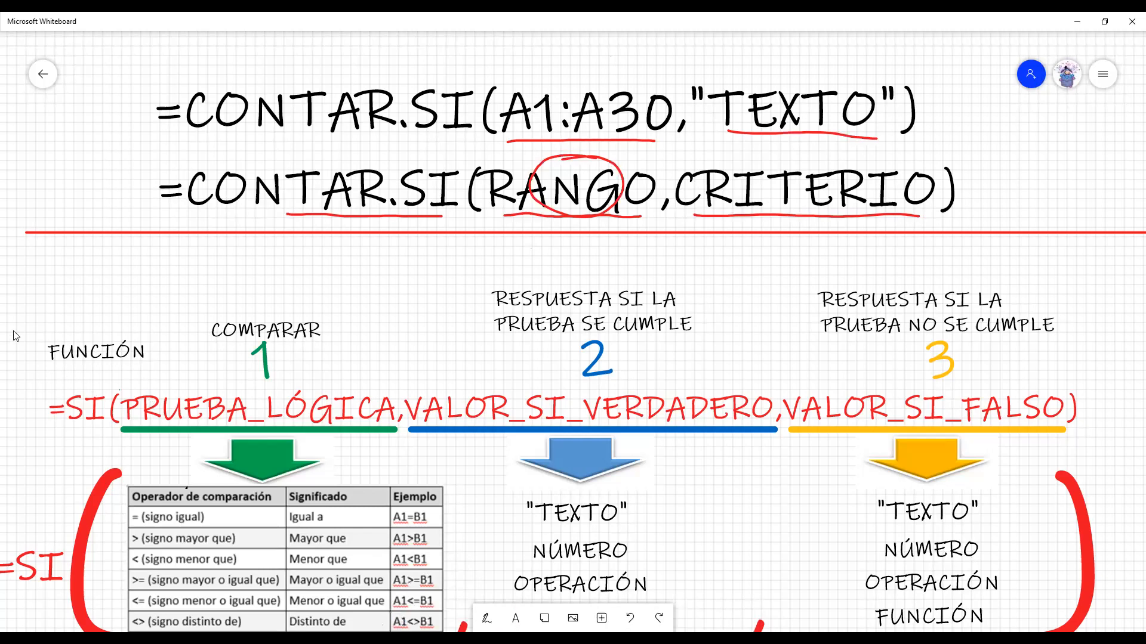
# Draw a red X on each side of the ¡NO RANGO! note under the comparison operator table
pyautogui.moveTo(10, 318); pyautogui.dragTo(21, 271)
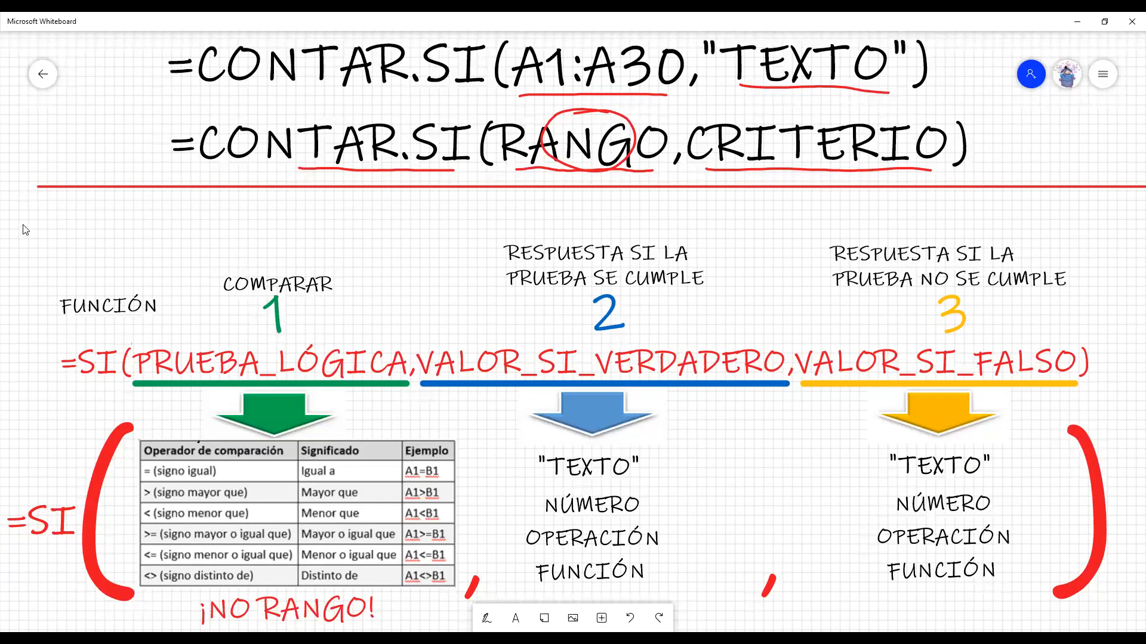
pyautogui.moveTo(25, 230); pyautogui.dragTo(17, 86)
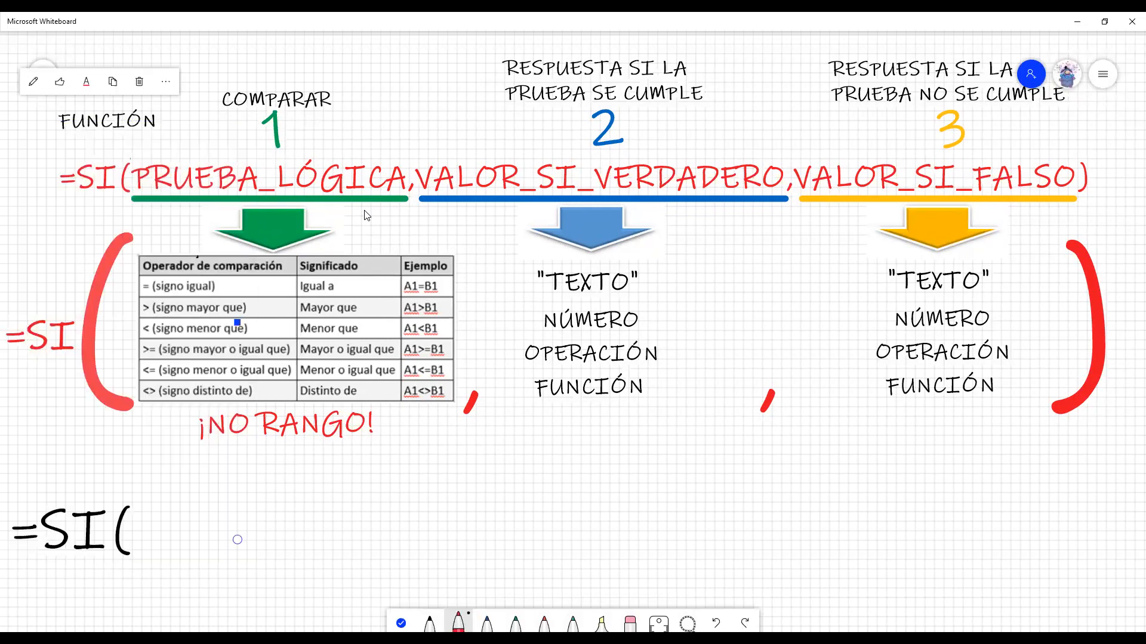
pyautogui.moveTo(226, 417)
pyautogui.mouseDown()
pyautogui.moveTo(245, 435)
pyautogui.moveTo(225, 440)
pyautogui.mouseUp()
pyautogui.moveTo(437, 418)
pyautogui.mouseDown()
pyautogui.moveTo(455, 435)
pyautogui.moveTo(428, 442)
pyautogui.mouseUp()
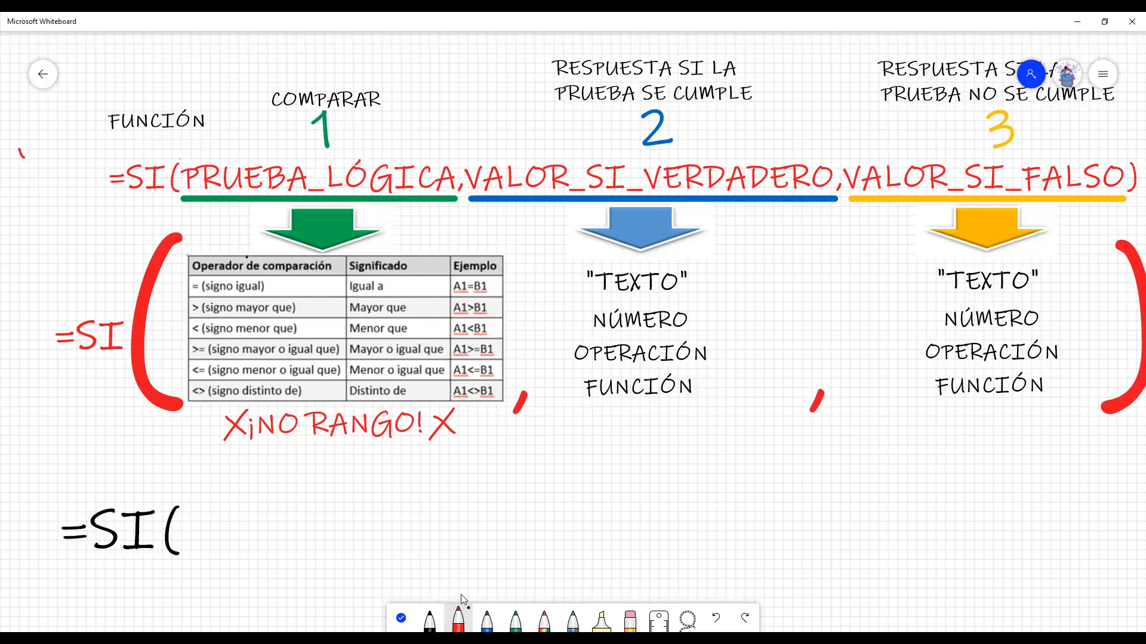
# Erase the stray red stroke beside the =SI(PRUEBA_LÓGICA,…) syntax line and leave inking mode
pyautogui.click(630, 621)
pyautogui.moveTo(25, 154)
pyautogui.mouseDown()
pyautogui.moveTo(33, 163)
pyautogui.moveTo(21, 161)
pyautogui.mouseUp()
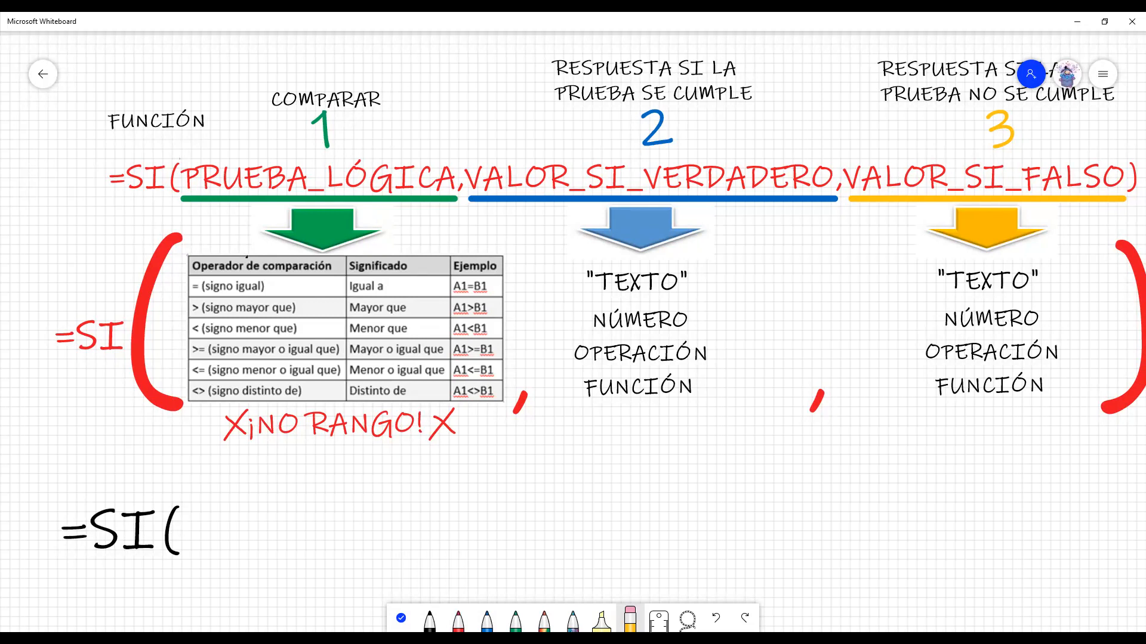
pyautogui.click(401, 620)
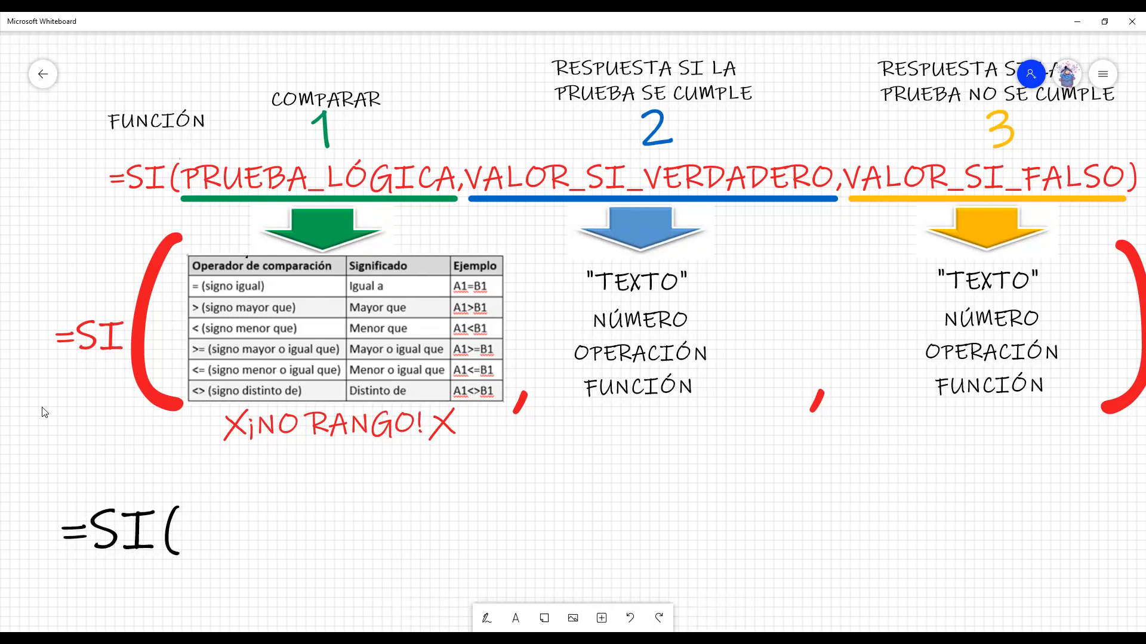
# Handwrite the logical test A1>=8 followed by a comma in black after =SI( below the diagram
pyautogui.moveTo(22, 275); pyautogui.dragTo(23, 275)
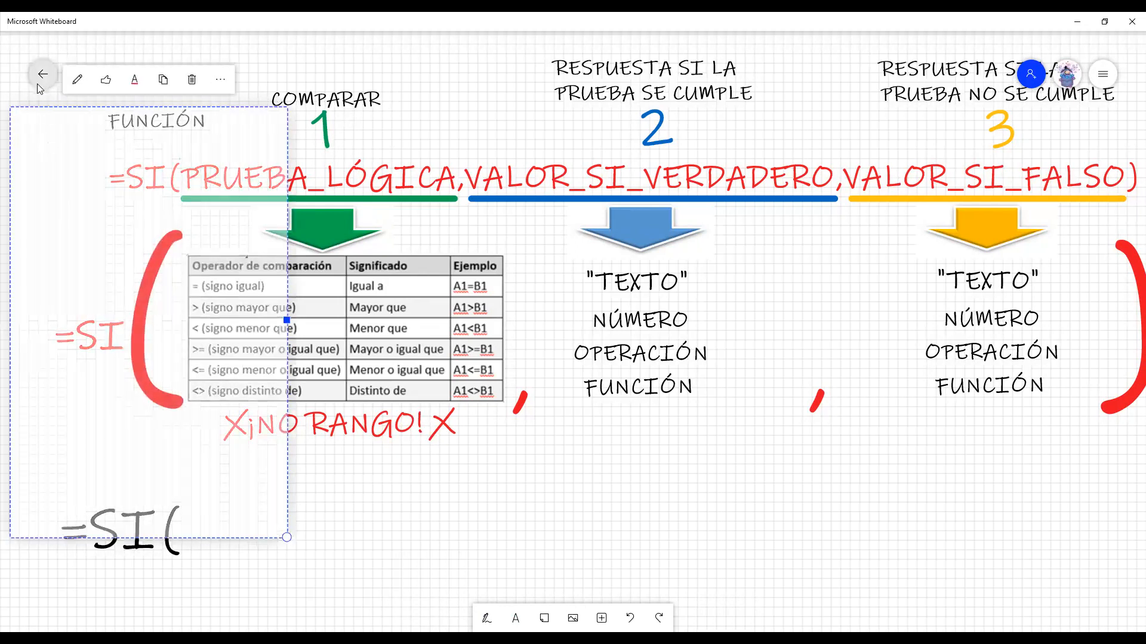
pyautogui.moveTo(50, 603); pyautogui.dragTo(34, 580)
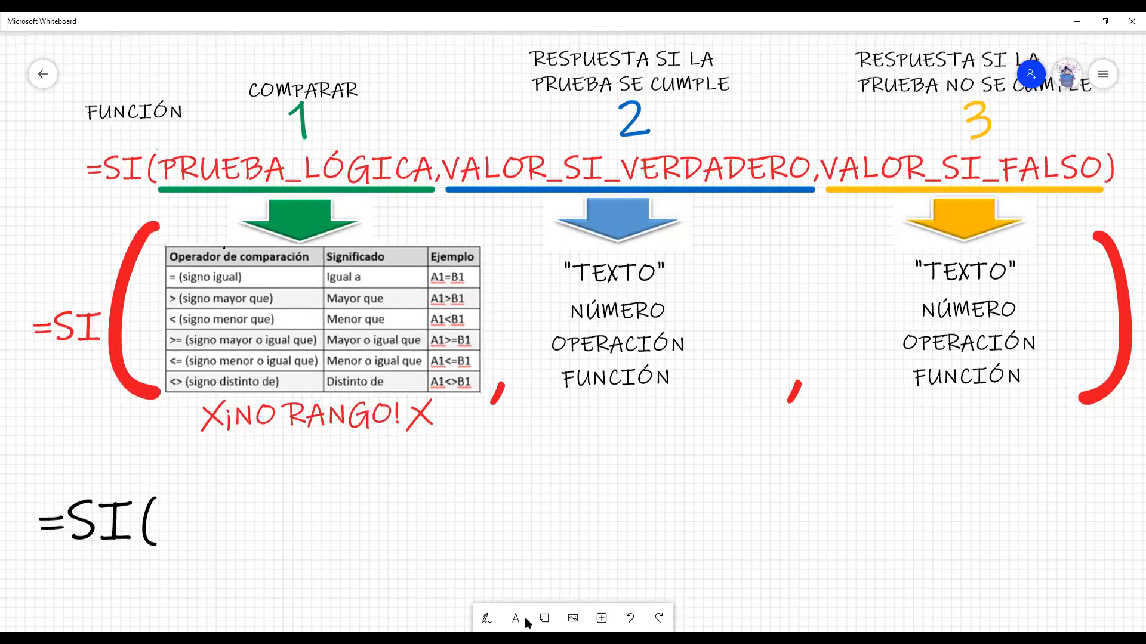
pyautogui.click(486, 621)
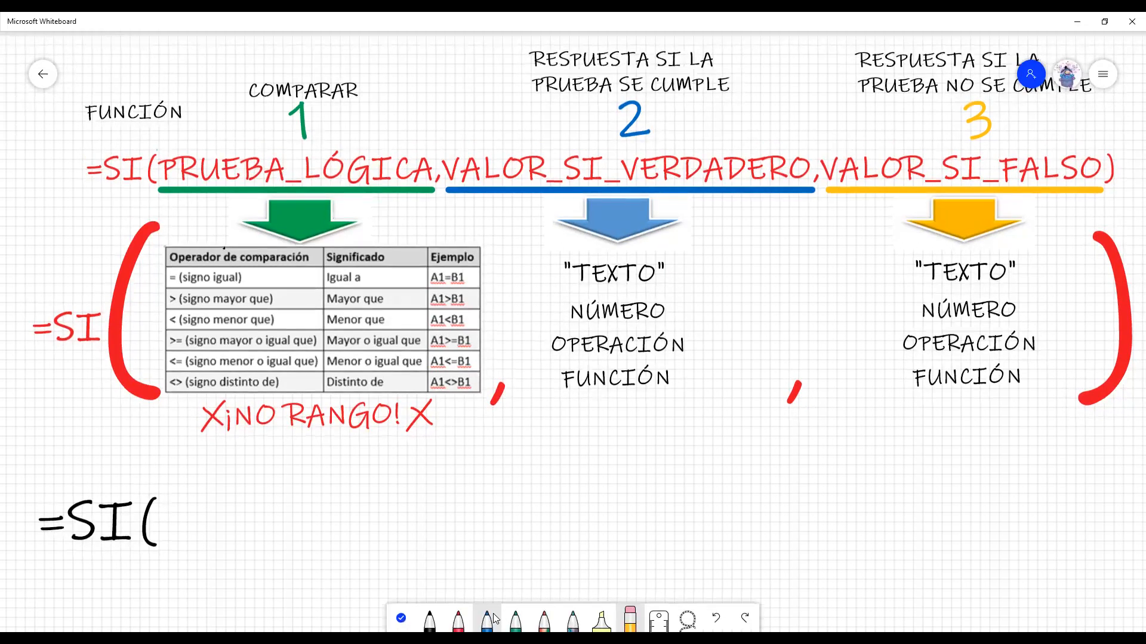
pyautogui.click(430, 622)
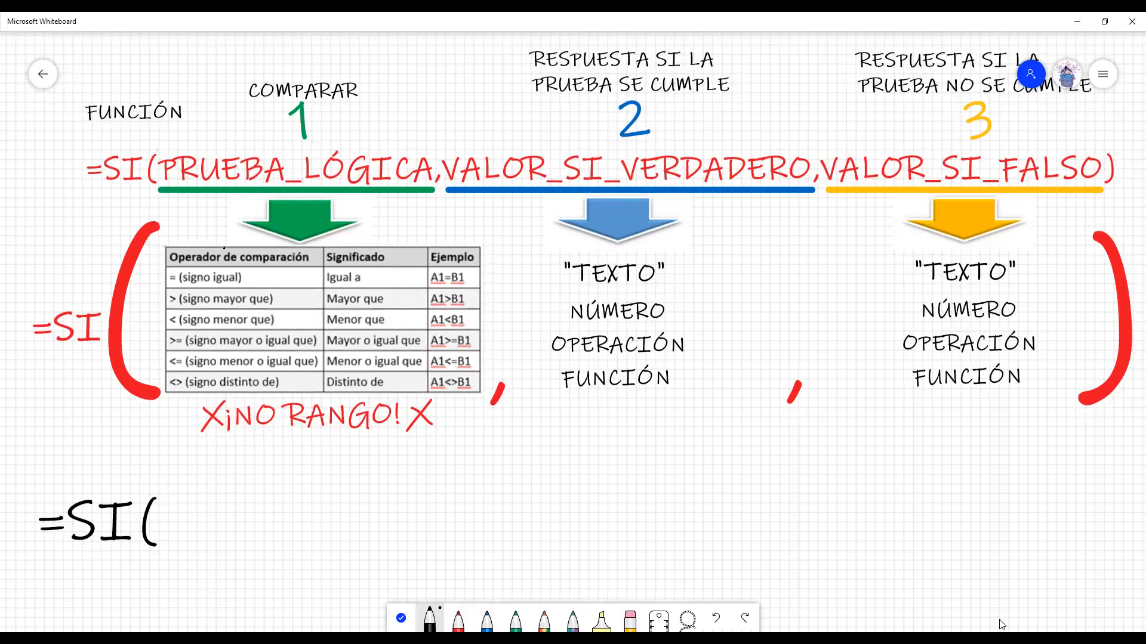
pyautogui.moveTo(173, 544)
pyautogui.mouseDown()
pyautogui.moveTo(191, 488)
pyautogui.moveTo(220, 542)
pyautogui.moveTo(208, 515)
pyautogui.moveTo(249, 544)
pyautogui.mouseUp()
pyautogui.moveTo(280, 490)
pyautogui.mouseDown()
pyautogui.moveTo(299, 510)
pyautogui.moveTo(280, 540)
pyautogui.moveTo(351, 508)
pyautogui.moveTo(360, 524)
pyautogui.mouseUp()
pyautogui.moveTo(406, 481)
pyautogui.mouseDown()
pyautogui.moveTo(391, 506)
pyautogui.moveTo(442, 530)
pyautogui.moveTo(418, 570)
pyautogui.mouseUp()
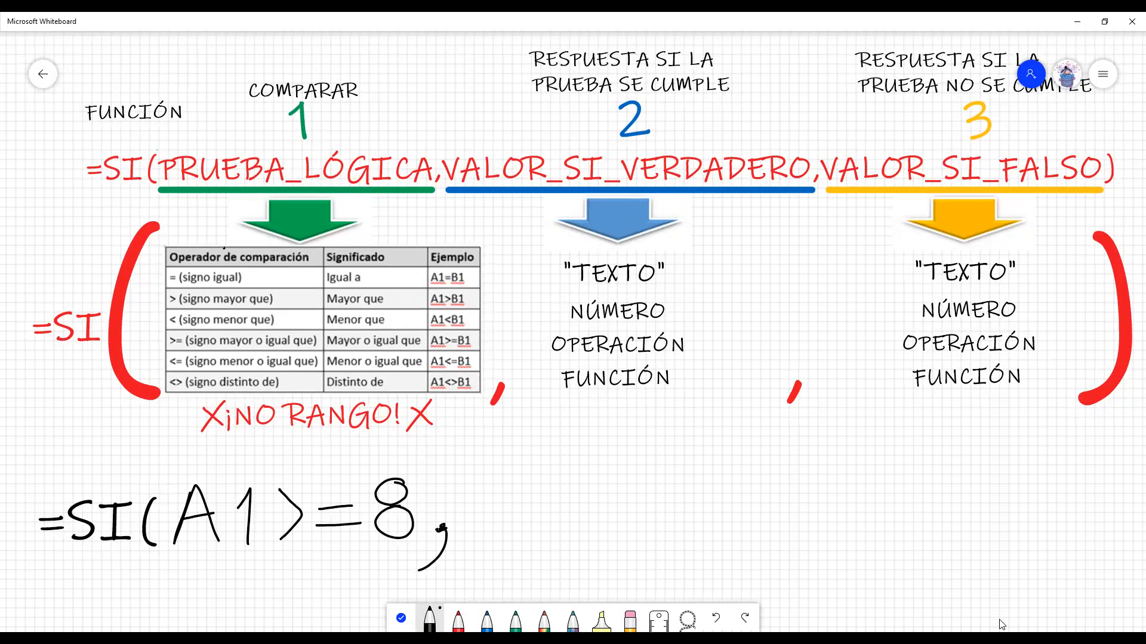
# Handwrite "BECA" in quotation marks as the value if true, followed by a comma
pyautogui.moveTo(464, 482)
pyautogui.mouseDown()
pyautogui.moveTo(501, 521)
pyautogui.moveTo(501, 504)
pyautogui.moveTo(502, 531)
pyautogui.mouseUp()
pyautogui.moveTo(562, 493)
pyautogui.mouseDown()
pyautogui.moveTo(577, 522)
pyautogui.moveTo(573, 491)
pyautogui.mouseUp()
pyautogui.moveTo(607, 492)
pyautogui.mouseDown()
pyautogui.moveTo(613, 524)
pyautogui.moveTo(656, 528)
pyautogui.moveTo(644, 505)
pyautogui.moveTo(673, 490)
pyautogui.mouseUp()
pyautogui.moveTo(695, 470); pyautogui.dragTo(681, 493)
pyautogui.moveTo(725, 524); pyautogui.dragTo(717, 567)
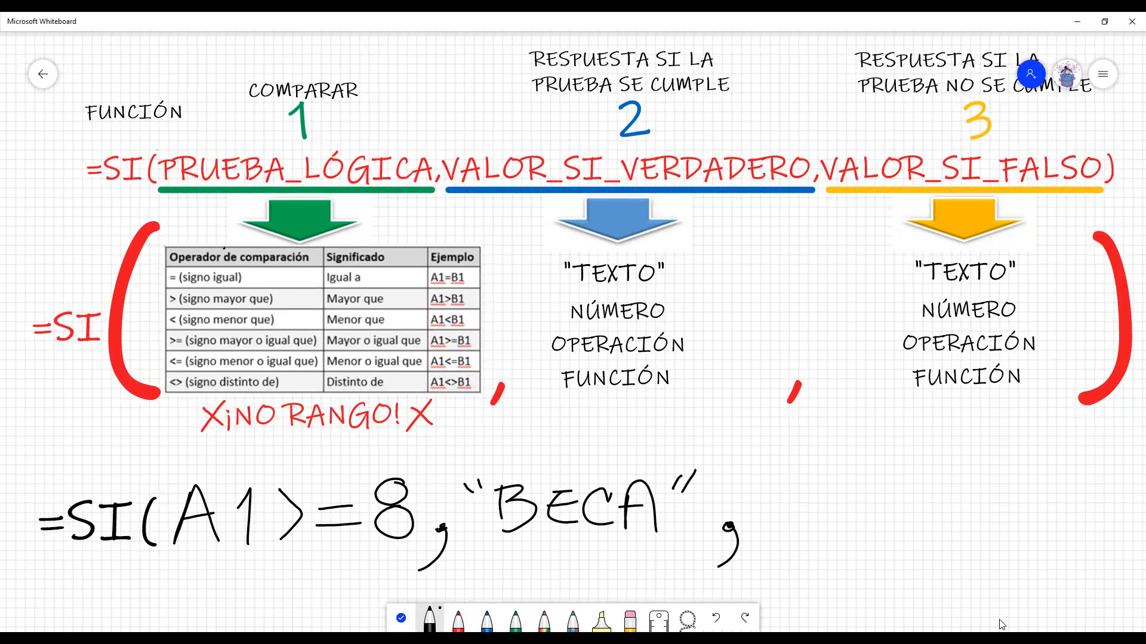
# Handwrite "SIN BECA" in quotation marks as the value if false and close the formula's parenthesis
pyautogui.moveTo(765, 471)
pyautogui.mouseDown()
pyautogui.moveTo(769, 487)
pyautogui.moveTo(805, 504)
pyautogui.moveTo(796, 519)
pyautogui.moveTo(829, 517)
pyautogui.mouseUp()
pyautogui.moveTo(842, 523)
pyautogui.mouseDown()
pyautogui.moveTo(859, 498)
pyautogui.moveTo(891, 495)
pyautogui.moveTo(914, 510)
pyautogui.mouseUp()
pyautogui.moveTo(911, 484)
pyautogui.mouseDown()
pyautogui.moveTo(925, 482)
pyautogui.moveTo(943, 507)
pyautogui.moveTo(918, 520)
pyautogui.mouseUp()
pyautogui.moveTo(955, 485)
pyautogui.mouseDown()
pyautogui.moveTo(981, 512)
pyautogui.moveTo(966, 494)
pyautogui.moveTo(984, 480)
pyautogui.mouseUp()
pyautogui.moveTo(1010, 479)
pyautogui.mouseDown()
pyautogui.moveTo(990, 491)
pyautogui.moveTo(1006, 517)
pyautogui.mouseUp()
pyautogui.moveTo(1018, 480); pyautogui.dragTo(1008, 507)
pyautogui.moveTo(1018, 481)
pyautogui.mouseDown()
pyautogui.moveTo(1040, 518)
pyautogui.moveTo(1038, 492)
pyautogui.moveTo(1064, 488)
pyautogui.mouseUp()
pyautogui.moveTo(1083, 435); pyautogui.dragTo(1075, 566)
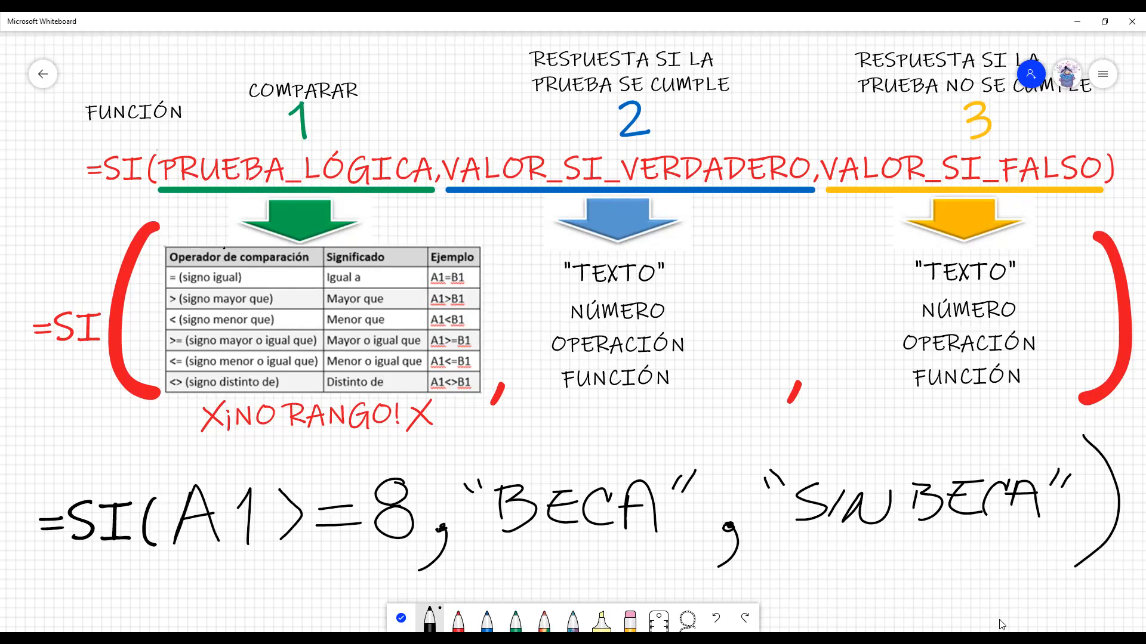
# Underline BECA and SIN BECA in red in the handwritten formula
pyautogui.click(458, 621)
pyautogui.click(458, 620)
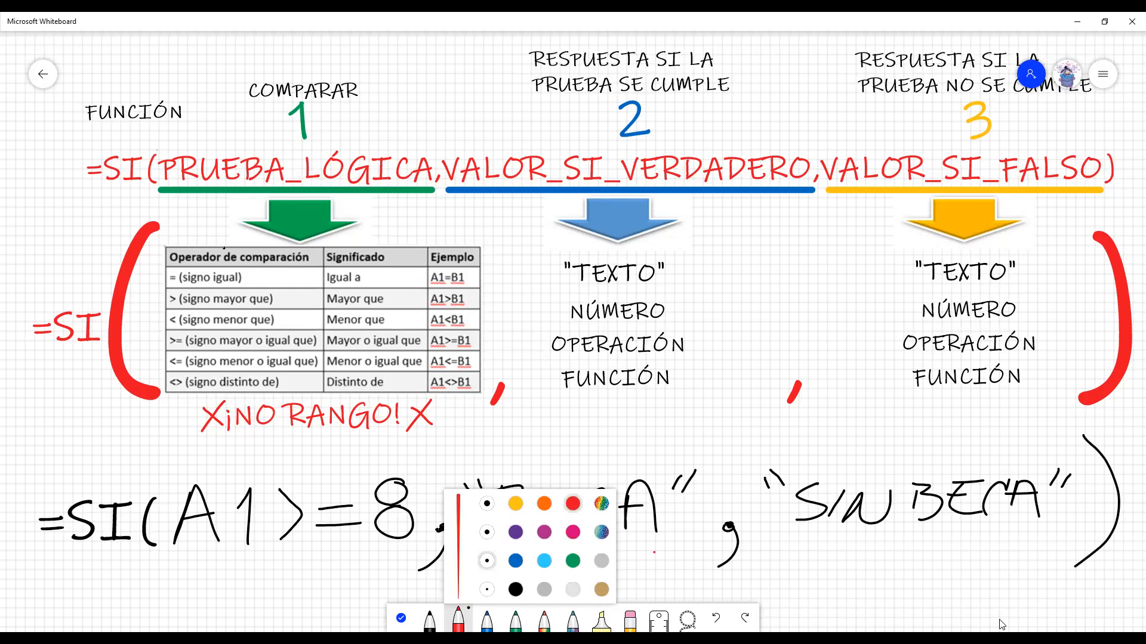
pyautogui.click(458, 621)
pyautogui.moveTo(504, 541); pyautogui.dragTo(678, 538)
pyautogui.moveTo(827, 541); pyautogui.dragTo(1028, 542)
# Erase "BECA" and "SIN BECA" with their underlines, keeping the logical test, both commas and the closing parenthesis
pyautogui.click(630, 621)
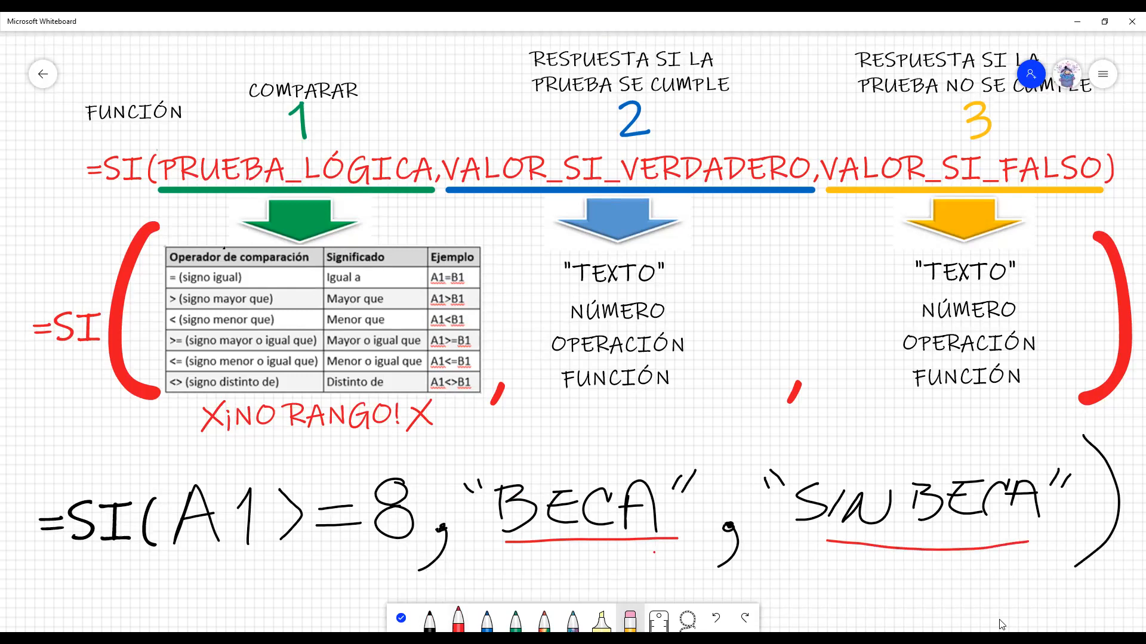
pyautogui.moveTo(472, 473)
pyautogui.mouseDown()
pyautogui.moveTo(470, 495)
pyautogui.moveTo(512, 469)
pyautogui.moveTo(536, 501)
pyautogui.moveTo(523, 480)
pyautogui.mouseUp()
pyautogui.moveTo(568, 527)
pyautogui.mouseDown()
pyautogui.moveTo(608, 540)
pyautogui.moveTo(686, 478)
pyautogui.moveTo(655, 555)
pyautogui.mouseUp()
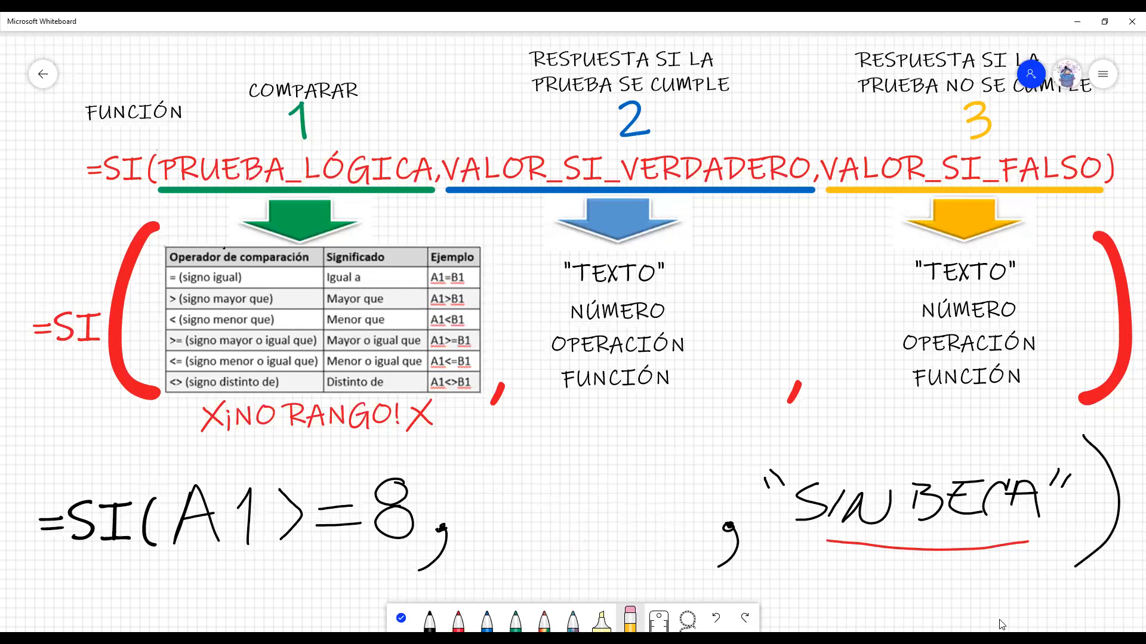
pyautogui.moveTo(756, 482)
pyautogui.mouseDown()
pyautogui.moveTo(787, 478)
pyautogui.moveTo(796, 531)
pyautogui.moveTo(871, 489)
pyautogui.moveTo(895, 525)
pyautogui.moveTo(988, 488)
pyautogui.moveTo(943, 537)
pyautogui.moveTo(1041, 462)
pyautogui.moveTo(1056, 472)
pyautogui.moveTo(1021, 485)
pyautogui.moveTo(1015, 507)
pyautogui.moveTo(1037, 506)
pyautogui.moveTo(1015, 548)
pyautogui.moveTo(977, 513)
pyautogui.mouseUp()
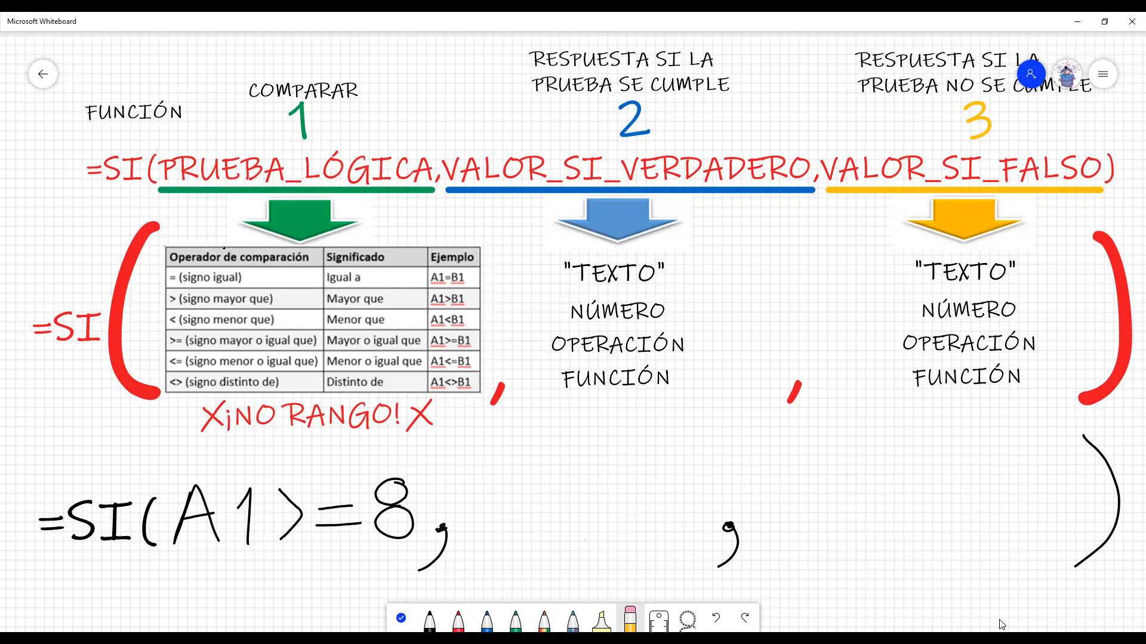
# Handwrite 600 as the value if true and 0 as the value if false in red, and underline both
pyautogui.click(458, 620)
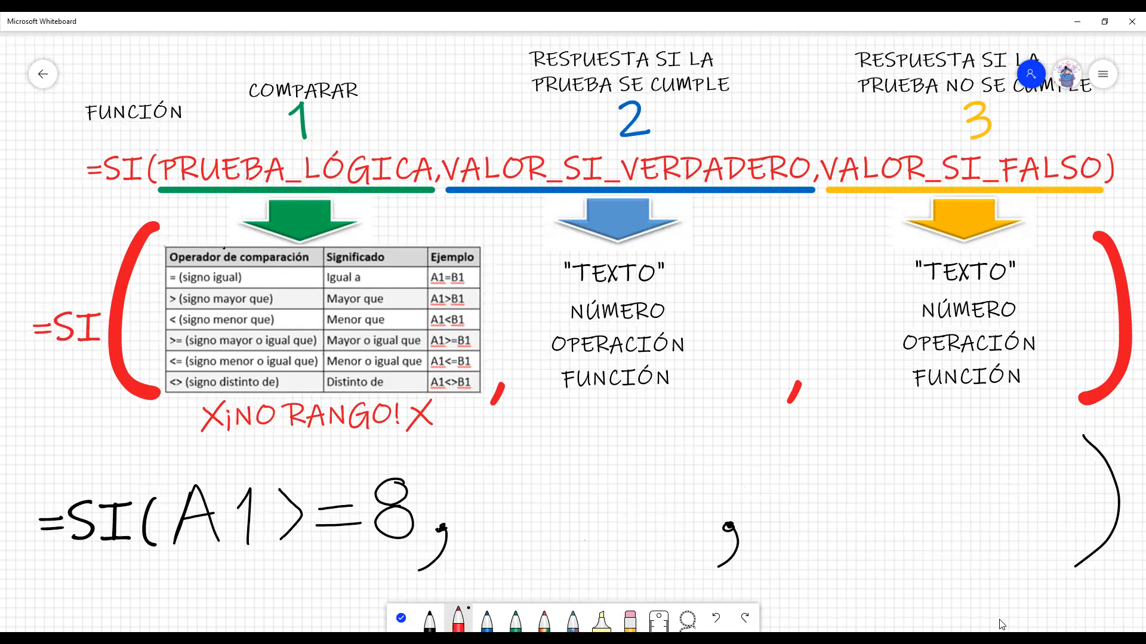
pyautogui.moveTo(536, 477); pyautogui.dragTo(519, 518)
pyautogui.moveTo(591, 485); pyautogui.dragTo(644, 485)
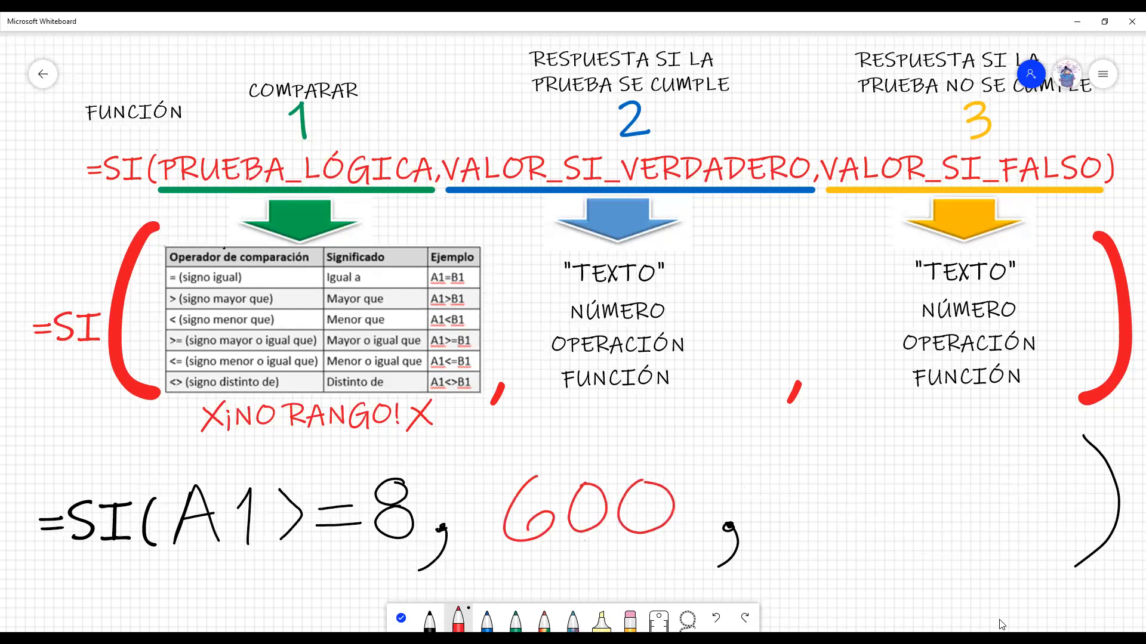
pyautogui.moveTo(901, 493)
pyautogui.mouseDown()
pyautogui.moveTo(908, 543)
pyautogui.moveTo(902, 493)
pyautogui.mouseUp()
pyautogui.moveTo(545, 548); pyautogui.dragTo(654, 543)
pyautogui.moveTo(855, 557); pyautogui.dragTo(928, 563)
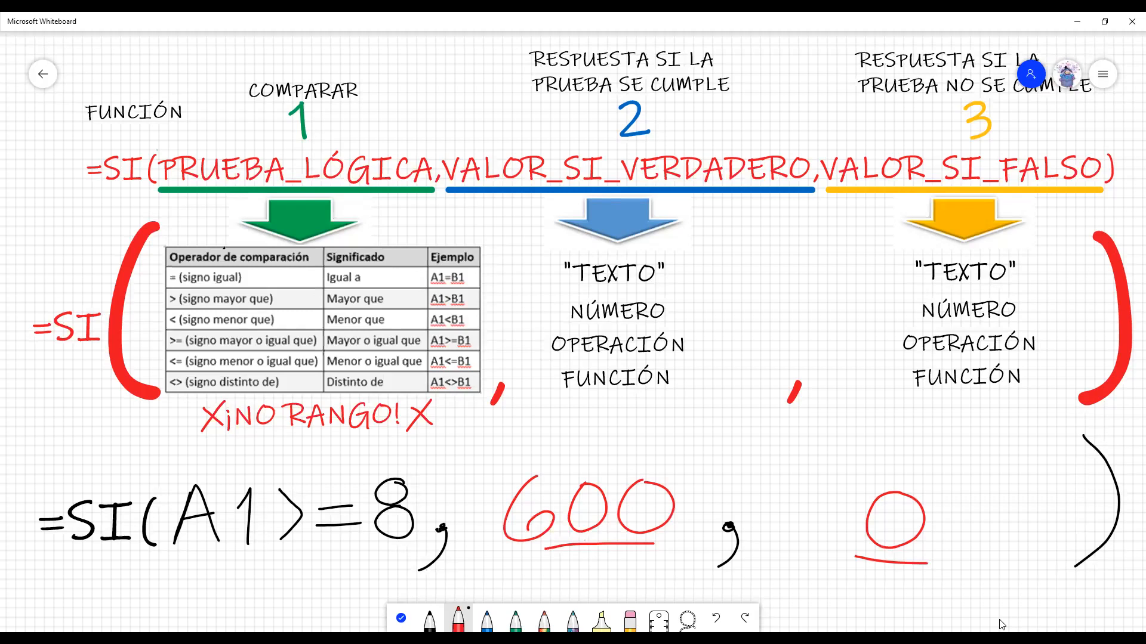
# Erase the red 600 and 0 and their underlines from the handwritten formula
pyautogui.click(630, 620)
pyautogui.moveTo(507, 480)
pyautogui.mouseDown()
pyautogui.moveTo(534, 528)
pyautogui.moveTo(573, 478)
pyautogui.moveTo(623, 470)
pyautogui.moveTo(591, 537)
pyautogui.moveTo(625, 540)
pyautogui.moveTo(603, 519)
pyautogui.mouseUp()
pyautogui.moveTo(895, 492)
pyautogui.mouseDown()
pyautogui.moveTo(867, 497)
pyautogui.moveTo(832, 561)
pyautogui.moveTo(922, 563)
pyautogui.mouseUp()
# Handwrite the operation A1*5 in black as the formula's value if true
pyautogui.click(430, 620)
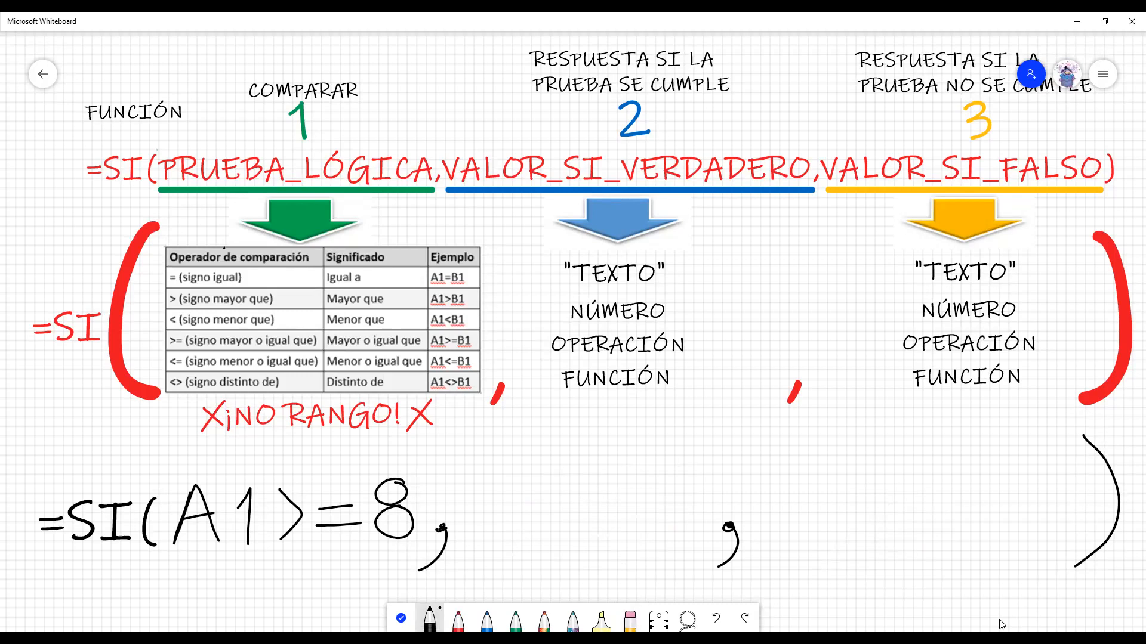
pyautogui.moveTo(507, 481); pyautogui.dragTo(486, 543)
pyautogui.moveTo(505, 481); pyautogui.dragTo(541, 536)
pyautogui.moveTo(491, 508); pyautogui.dragTo(534, 501)
pyautogui.moveTo(562, 474)
pyautogui.mouseDown()
pyautogui.moveTo(554, 499)
pyautogui.moveTo(570, 546)
pyautogui.mouseUp()
pyautogui.moveTo(607, 481)
pyautogui.mouseDown()
pyautogui.moveTo(609, 540)
pyautogui.moveTo(636, 503)
pyautogui.moveTo(596, 522)
pyautogui.moveTo(617, 533)
pyautogui.mouseUp()
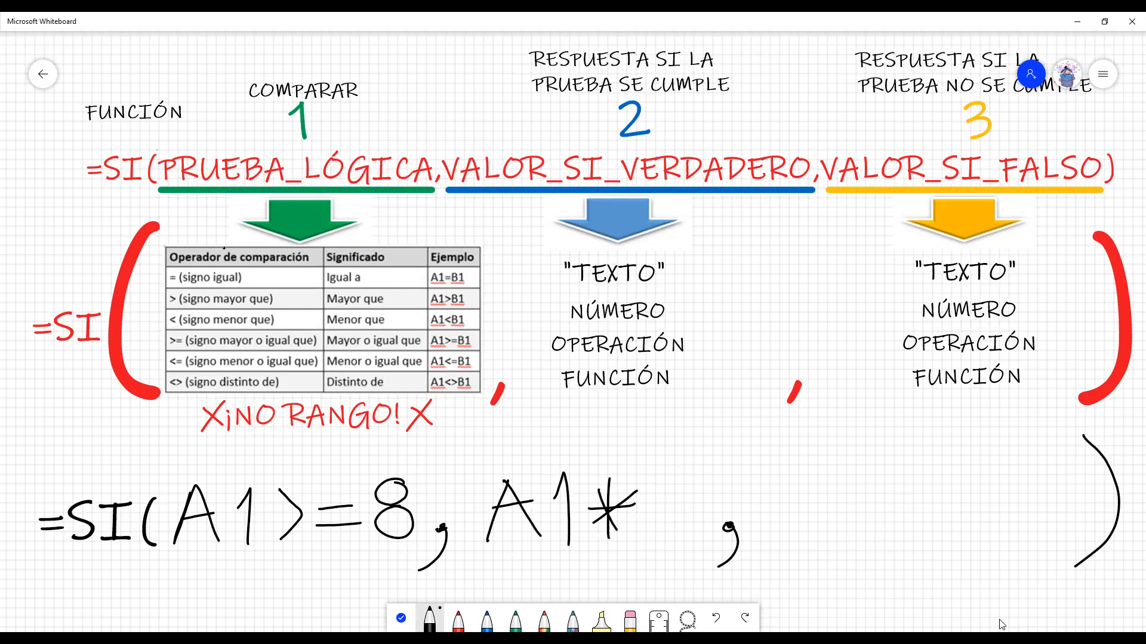
pyautogui.moveTo(655, 483)
pyautogui.mouseDown()
pyautogui.moveTo(688, 479)
pyautogui.moveTo(647, 540)
pyautogui.mouseUp()
# Handwrite the operation A1*10 as the formula's value if false, before the closing parenthesis
pyautogui.moveTo(813, 489); pyautogui.dragTo(785, 543)
pyautogui.moveTo(800, 488)
pyautogui.mouseDown()
pyautogui.moveTo(837, 533)
pyautogui.moveTo(820, 512)
pyautogui.moveTo(836, 511)
pyautogui.mouseUp()
pyautogui.moveTo(844, 476); pyautogui.dragTo(841, 547)
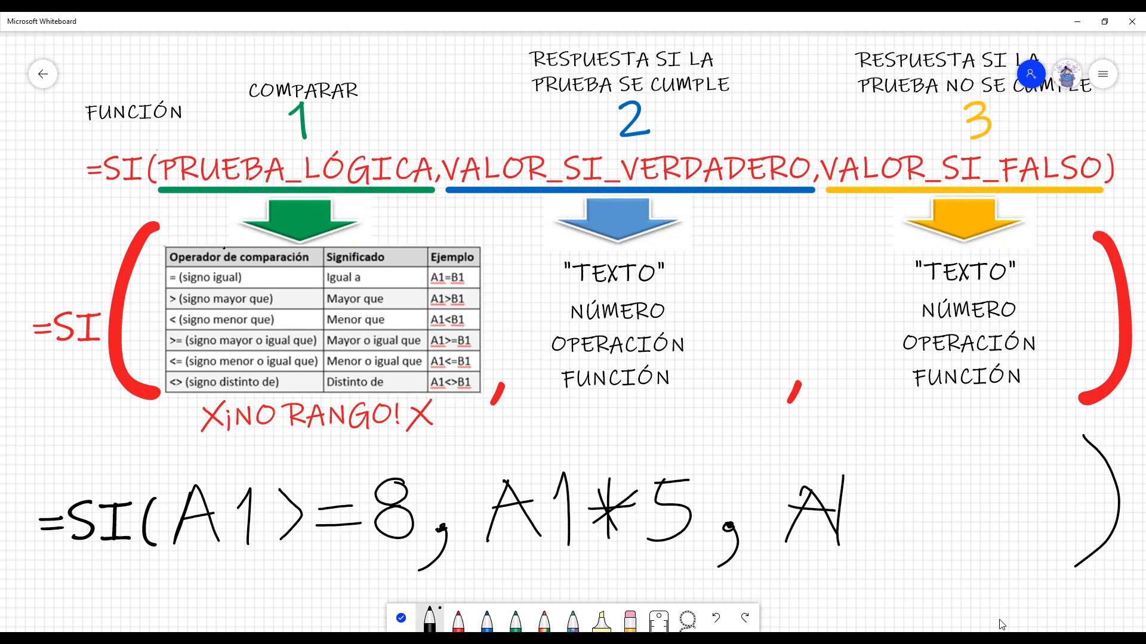
pyautogui.moveTo(833, 490)
pyautogui.mouseDown()
pyautogui.moveTo(843, 477)
pyautogui.moveTo(894, 532)
pyautogui.moveTo(898, 505)
pyautogui.mouseUp()
pyautogui.moveTo(904, 480)
pyautogui.mouseDown()
pyautogui.moveTo(862, 521)
pyautogui.moveTo(897, 518)
pyautogui.mouseUp()
pyautogui.moveTo(934, 481)
pyautogui.mouseDown()
pyautogui.moveTo(928, 528)
pyautogui.moveTo(958, 485)
pyautogui.mouseUp()
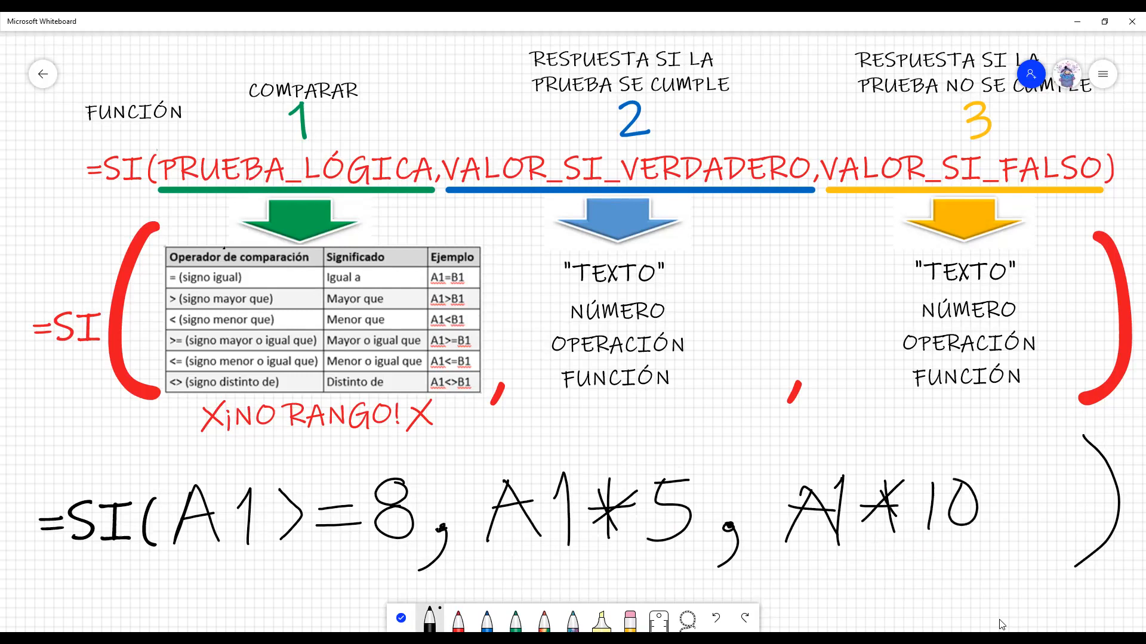
# Underline OPERACIÓN and FUNCIÓN in red in the list under the blue arrow
pyautogui.click(457, 621)
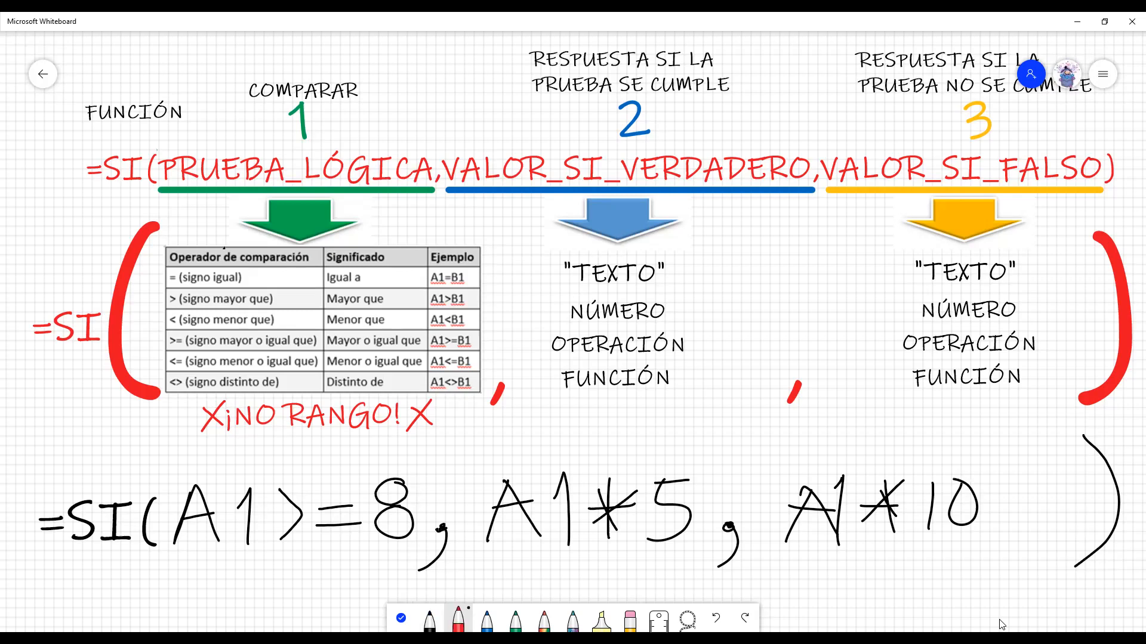
pyautogui.moveTo(578, 353); pyautogui.dragTo(685, 352)
pyautogui.moveTo(590, 394); pyautogui.dragTo(686, 403)
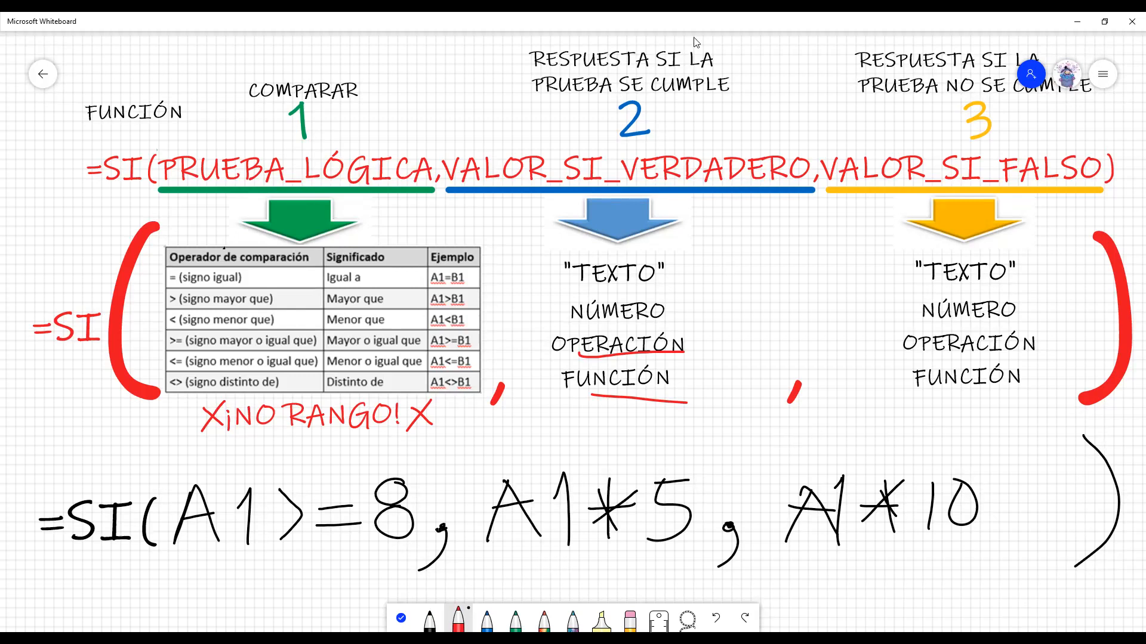
# Switch to the PRACTICAS_EXCEL_2021_ALUMNOS workbook in Excel and bring EJERCICIO A on the PRÁCTICA 9 sheet into view
pyautogui.hotkey('alt', 'Tab')
pyautogui.hotkey('alt', 'Tab')
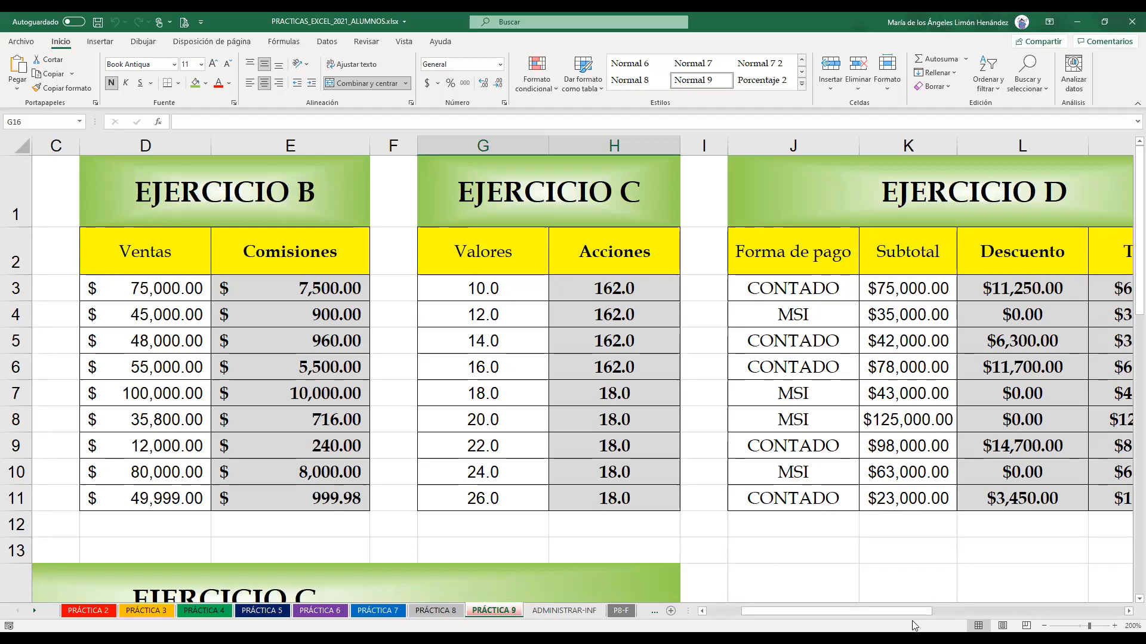
pyautogui.moveTo(911, 618); pyautogui.dragTo(876, 618)
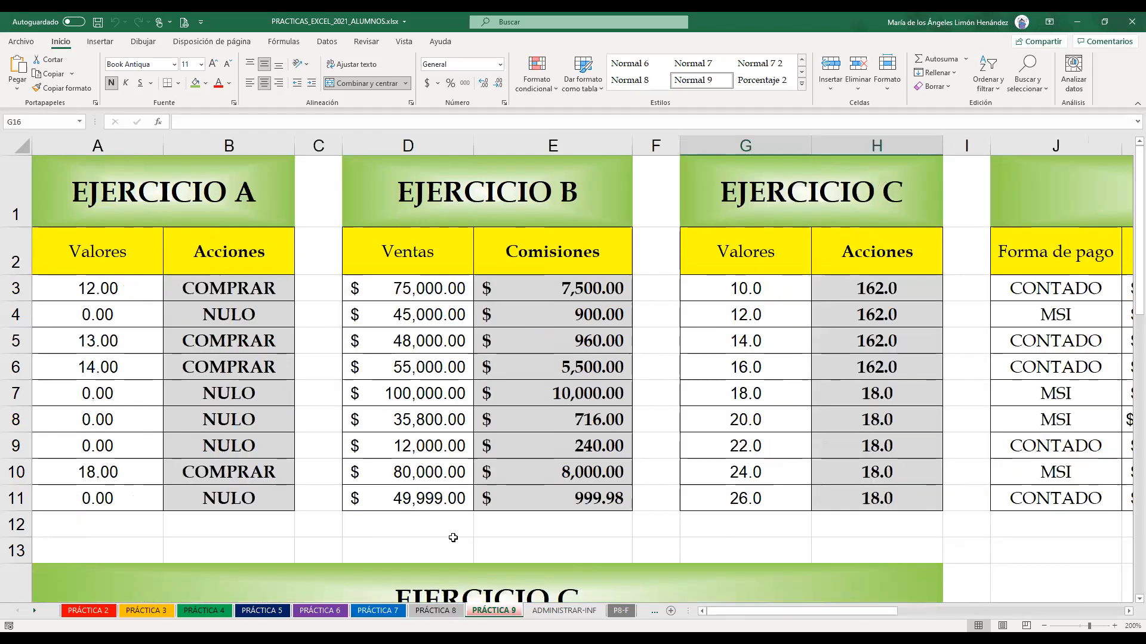
# Review the SI formula in EJERCICIO A's first Acciones cell and highlight the exercise's Valores and Acciones columns
pyautogui.click(237, 288)
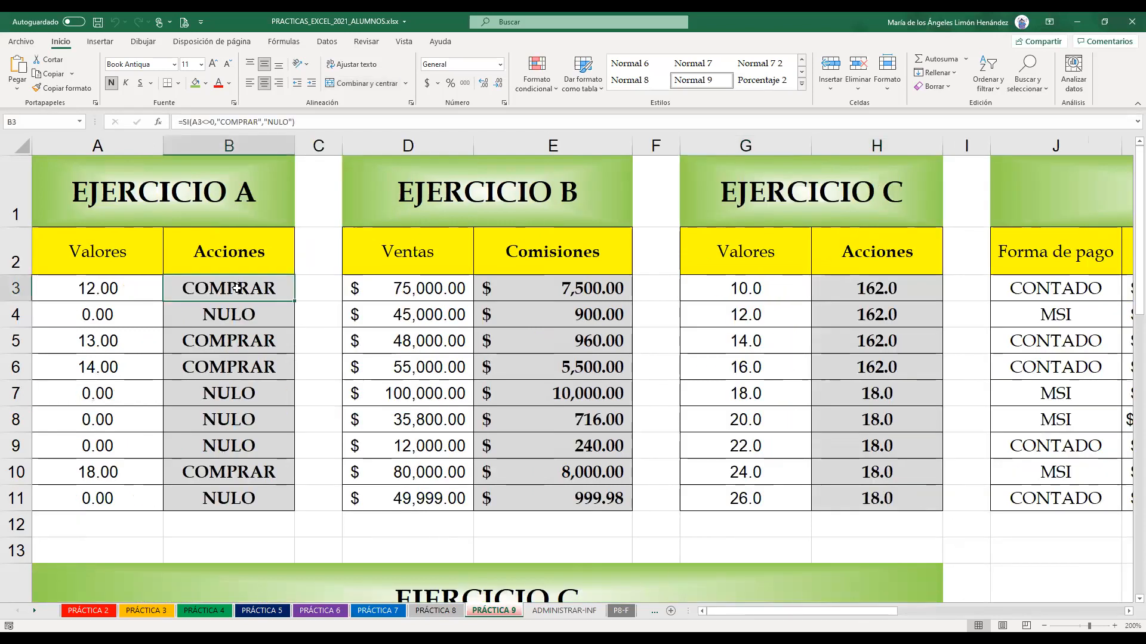
pyautogui.doubleClick(237, 288)
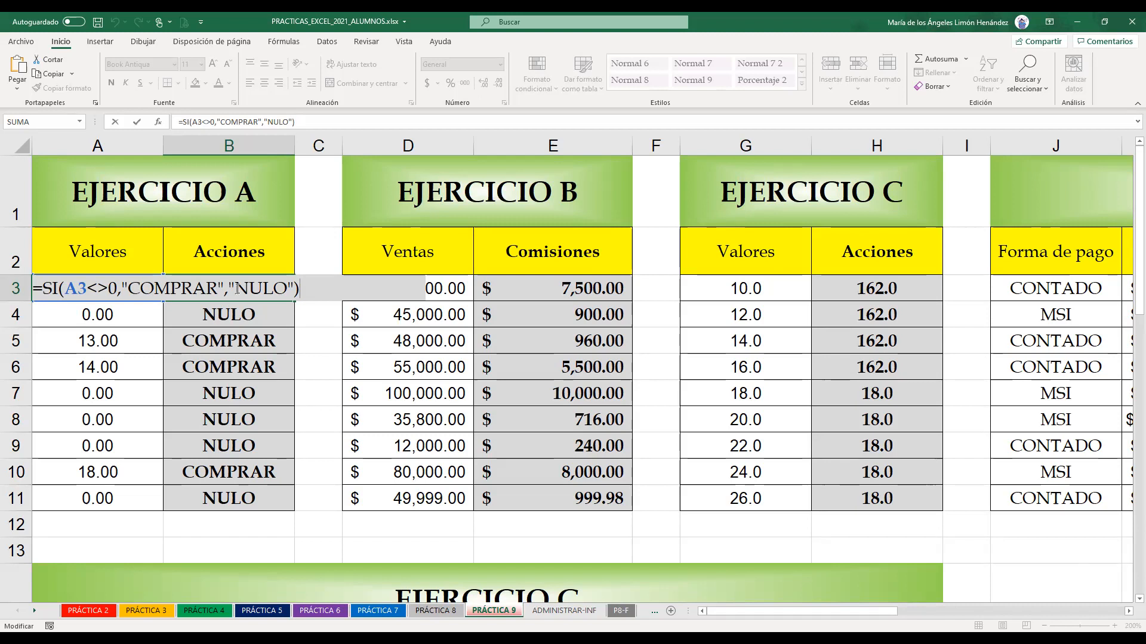
pyautogui.press('Return')
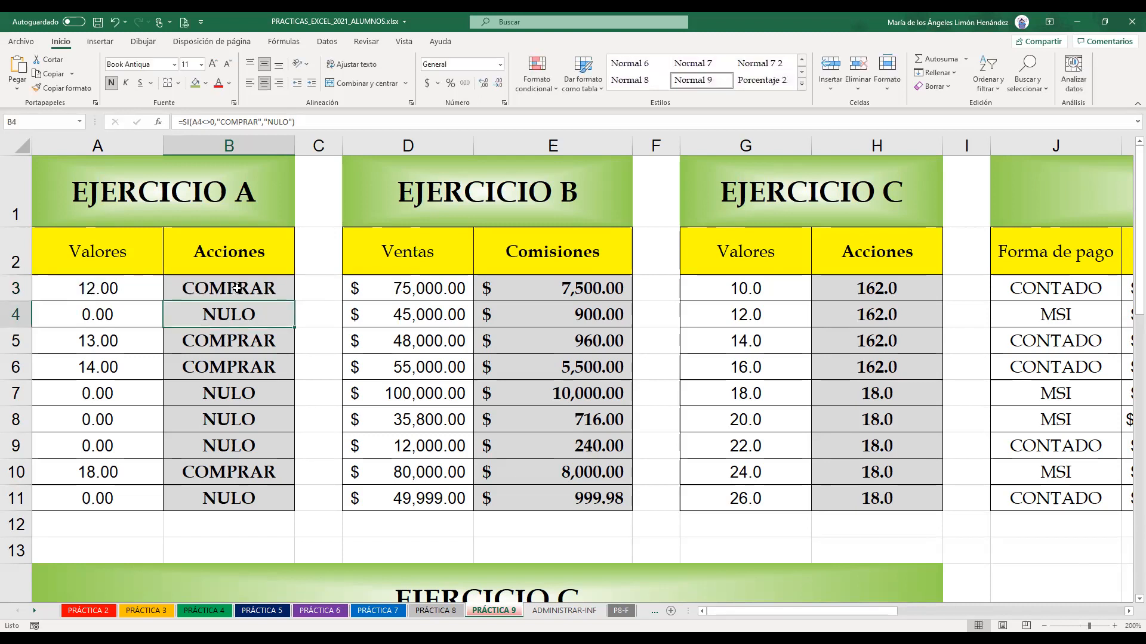
pyautogui.moveTo(106, 285); pyautogui.dragTo(122, 475)
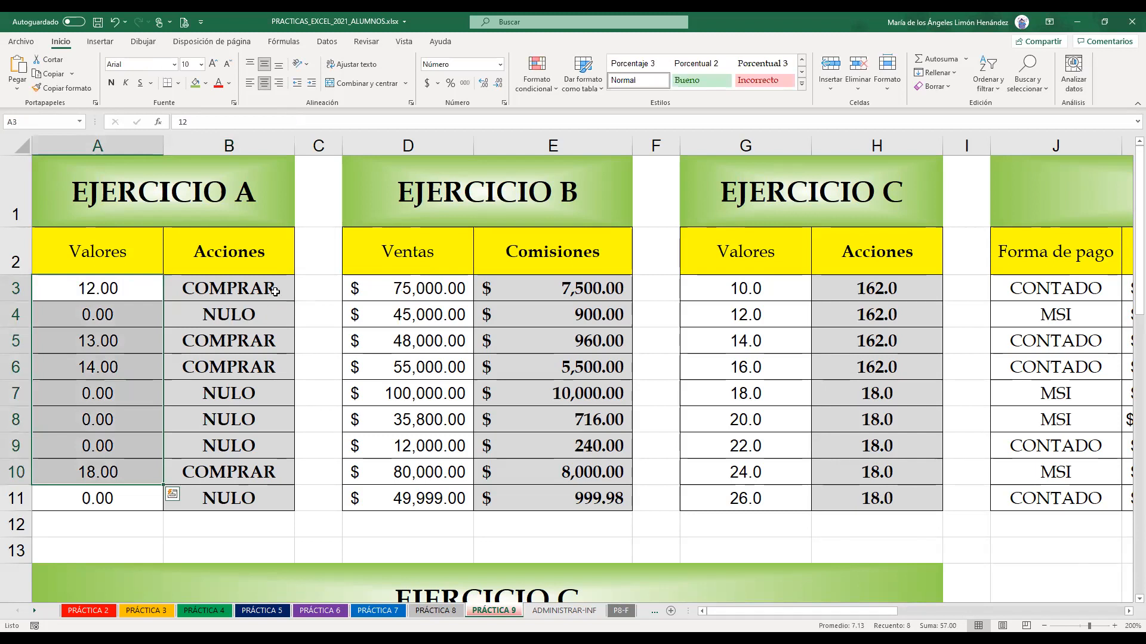
pyautogui.click(235, 248)
pyautogui.click(591, 258)
pyautogui.moveTo(236, 250); pyautogui.dragTo(238, 497)
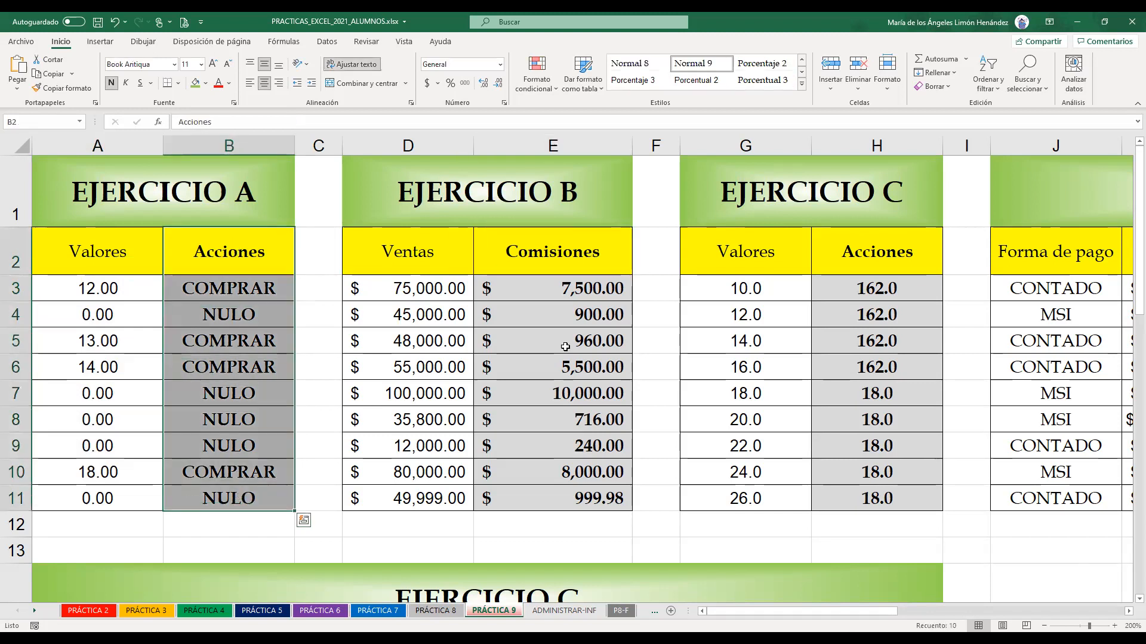
# Display the SI formula in EJERCICIO B's first Comisiones cell for review and leave it unedited
pyautogui.click(579, 253)
pyautogui.click(573, 285)
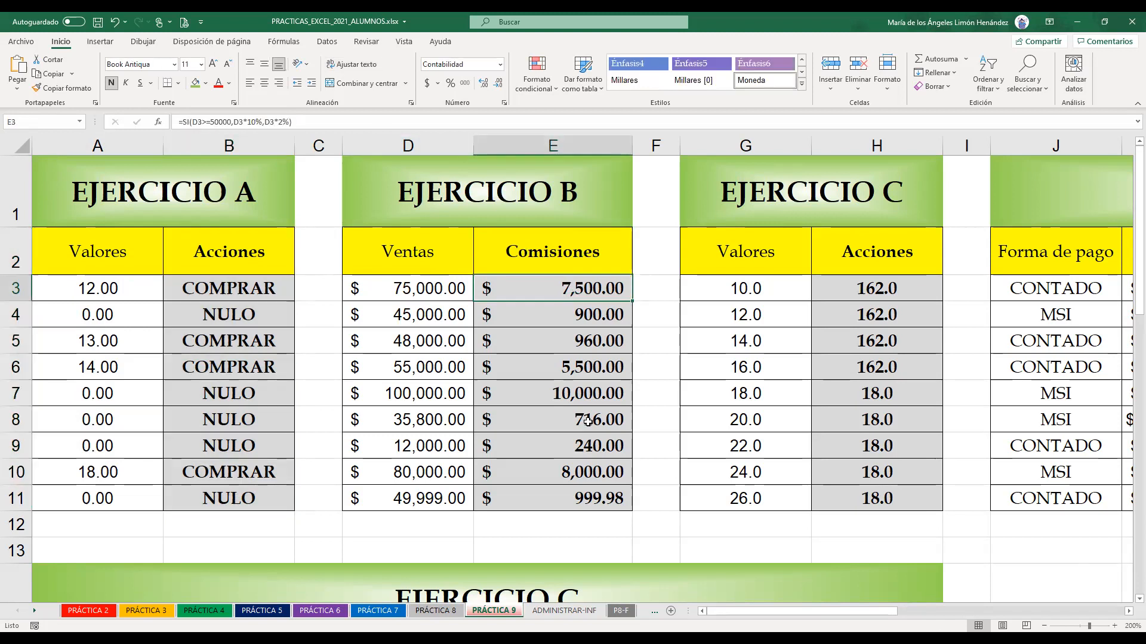
pyautogui.press('F2')
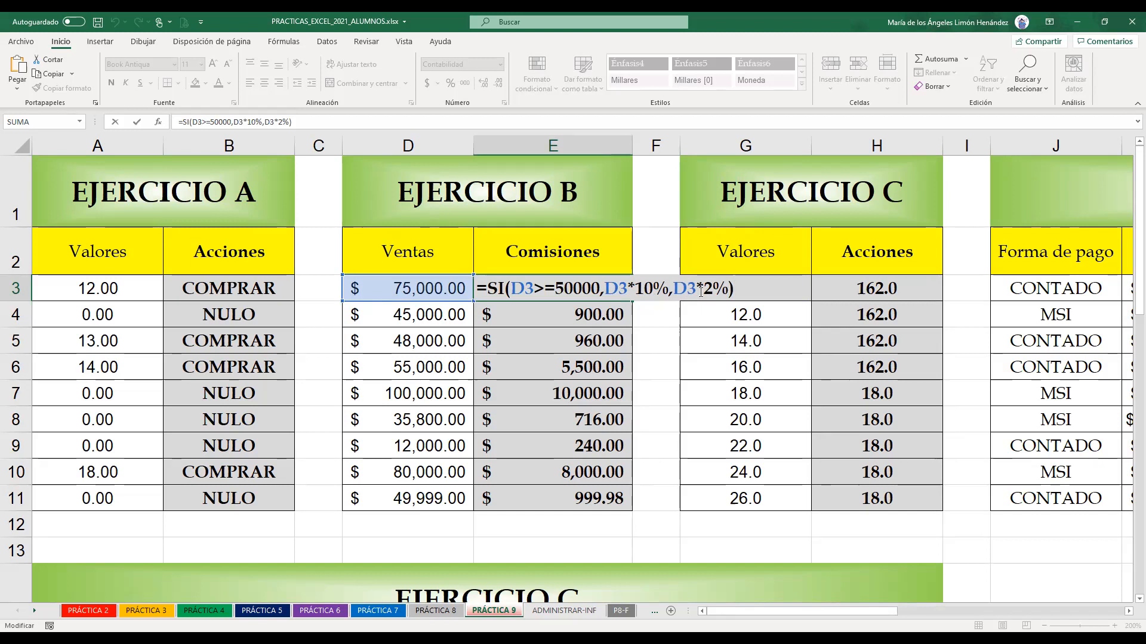
pyautogui.press('Return')
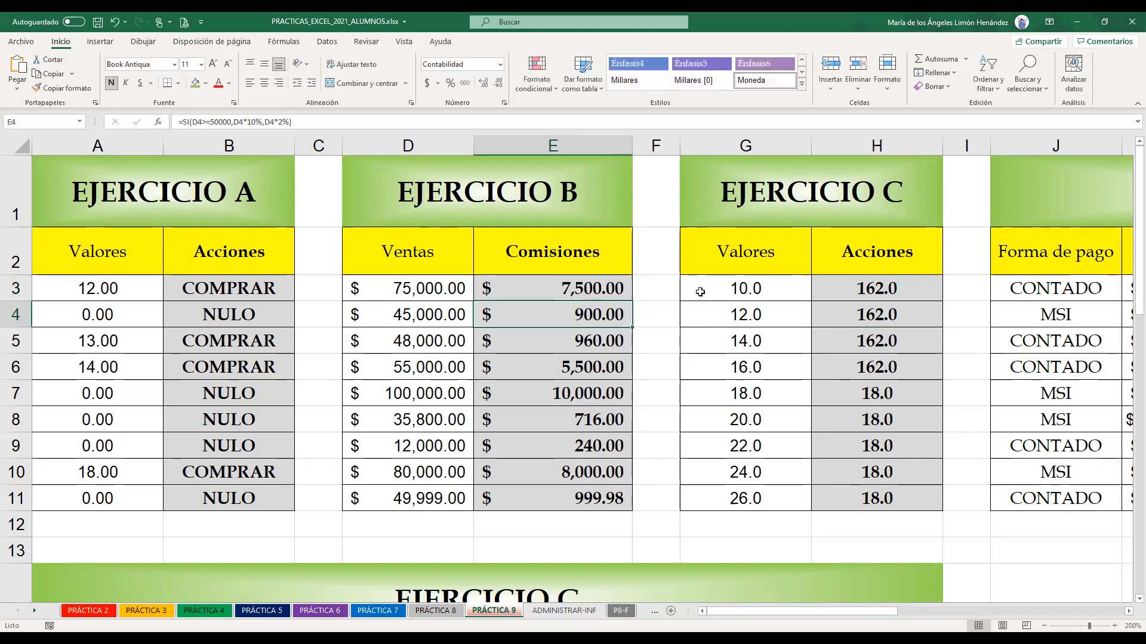
# Open the SI formula in cell H3, the first Acciones result of EJERCICIO C, for review
pyautogui.click(918, 298)
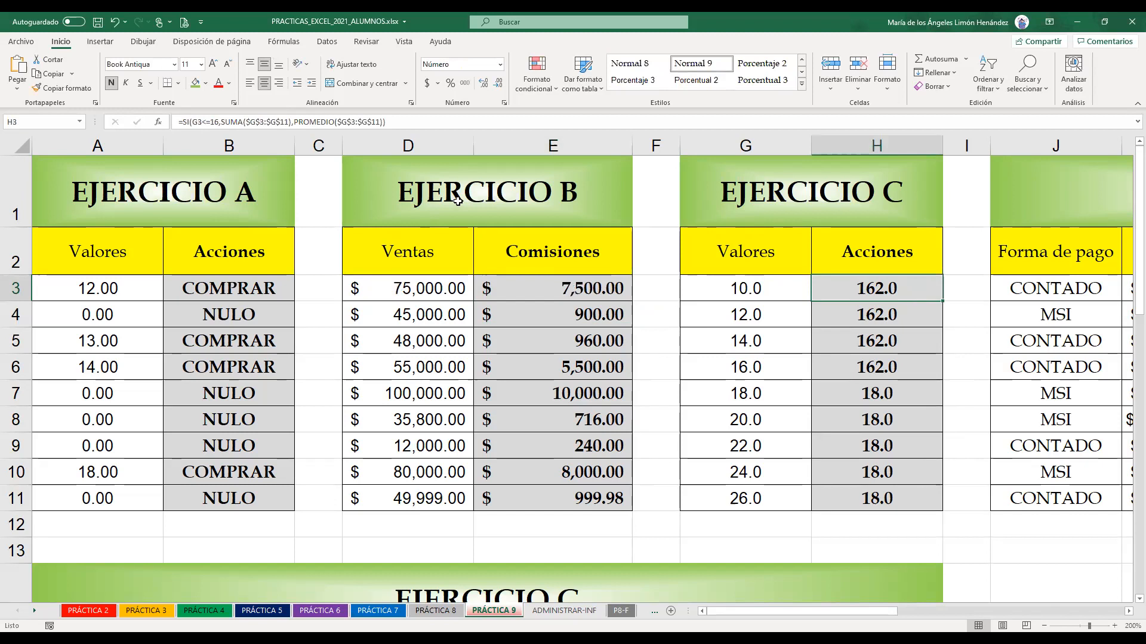
pyautogui.click(1127, 614)
pyautogui.click(1128, 615)
pyautogui.click(1128, 615)
pyautogui.click(1127, 615)
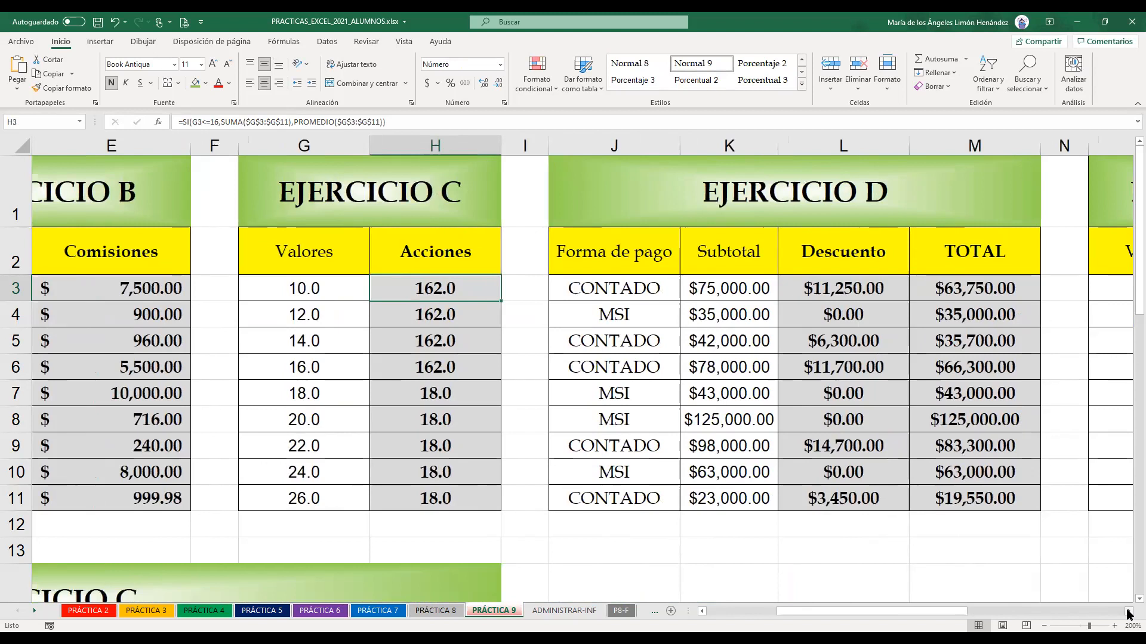
pyautogui.click(1127, 614)
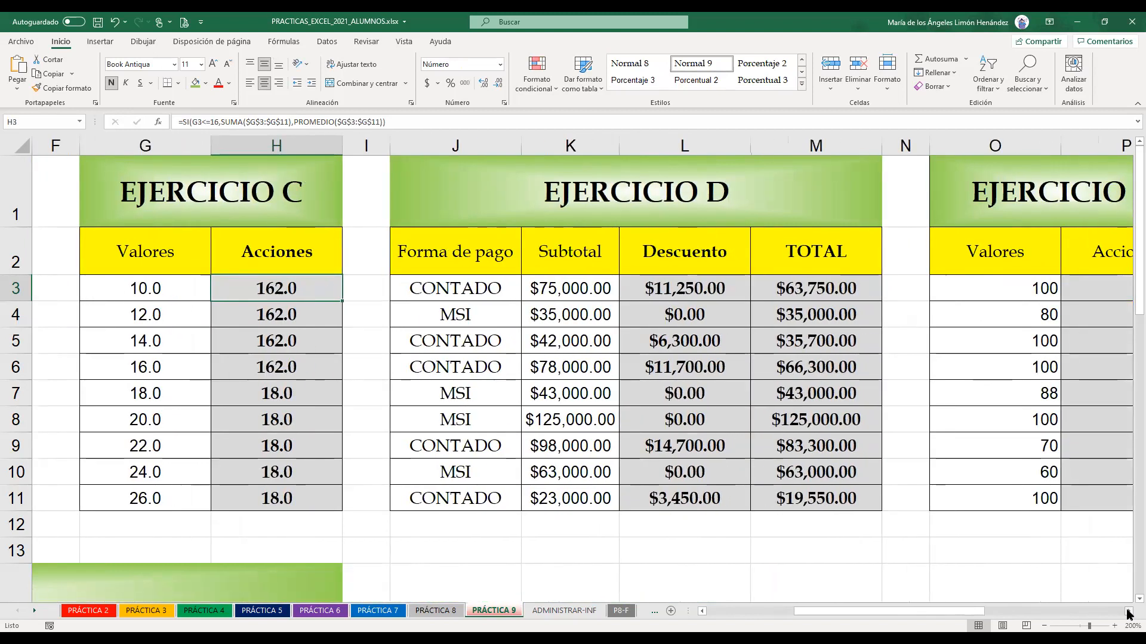
pyautogui.press('F2')
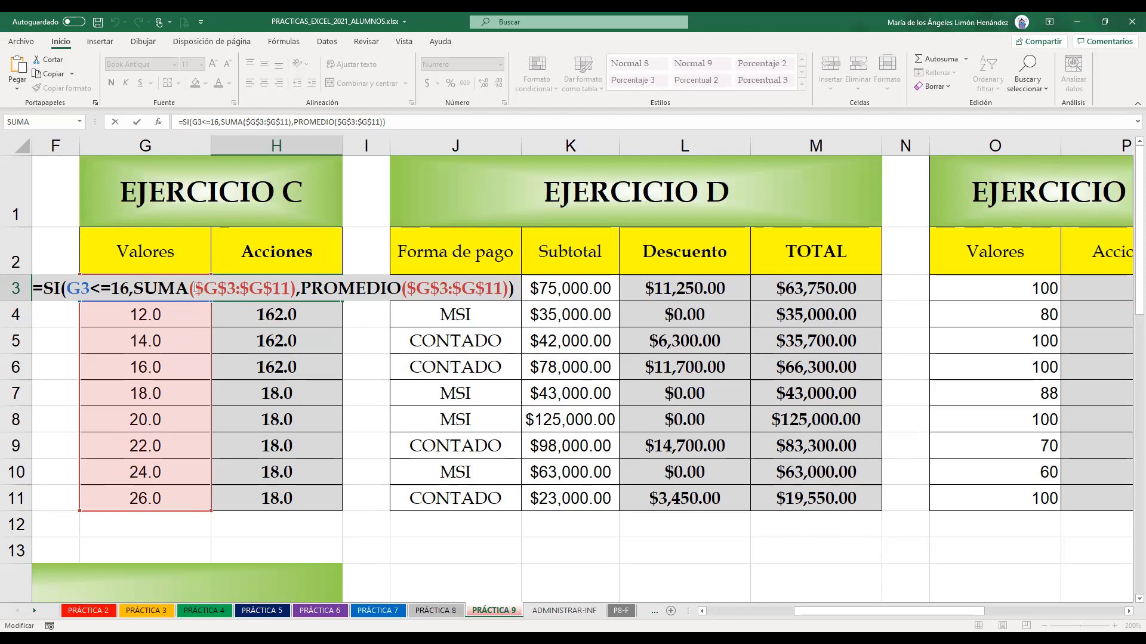
# Highlight the SUMA and PROMEDIO arguments inside the H3 formula, then close it without editing
pyautogui.click(226, 288)
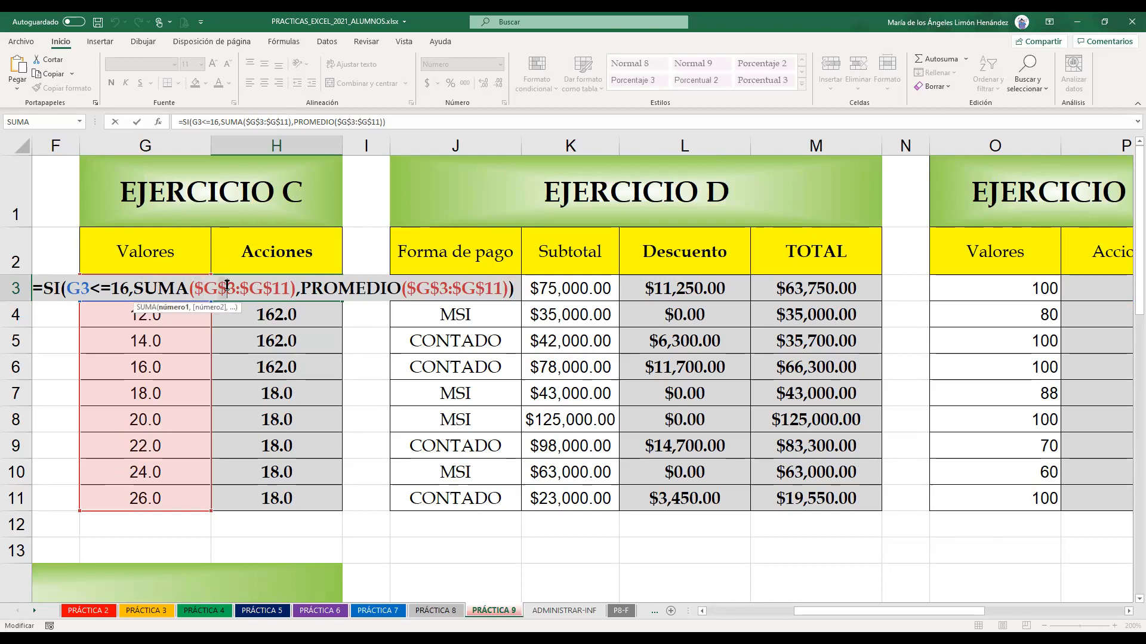
pyautogui.click(284, 289)
pyautogui.click(291, 288)
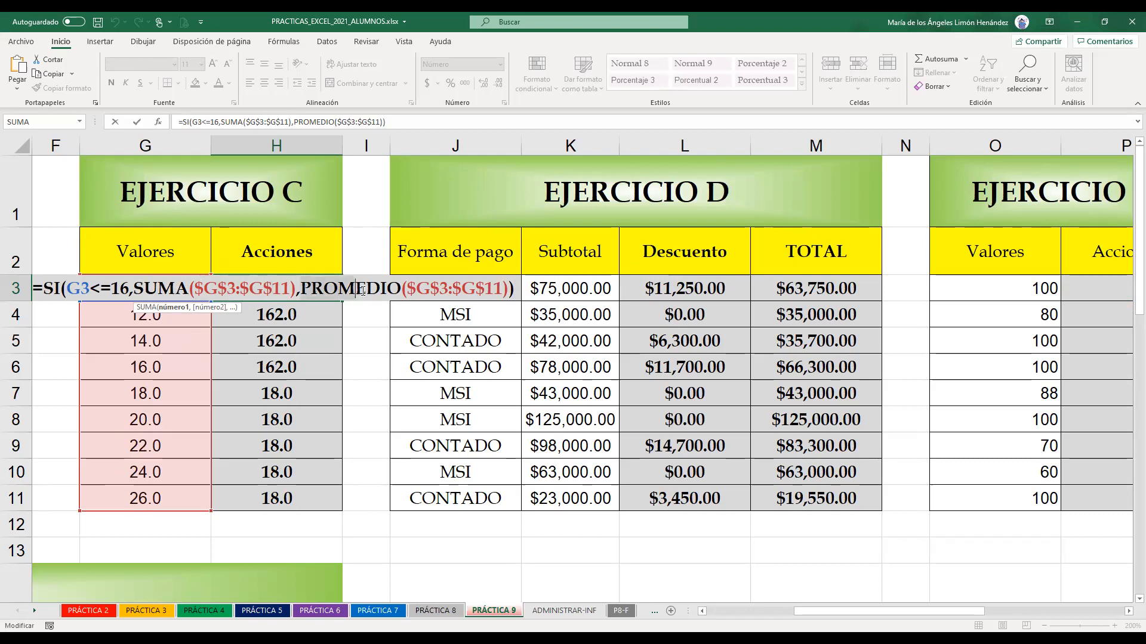
pyautogui.moveTo(410, 289); pyautogui.dragTo(506, 289)
pyautogui.click(344, 287)
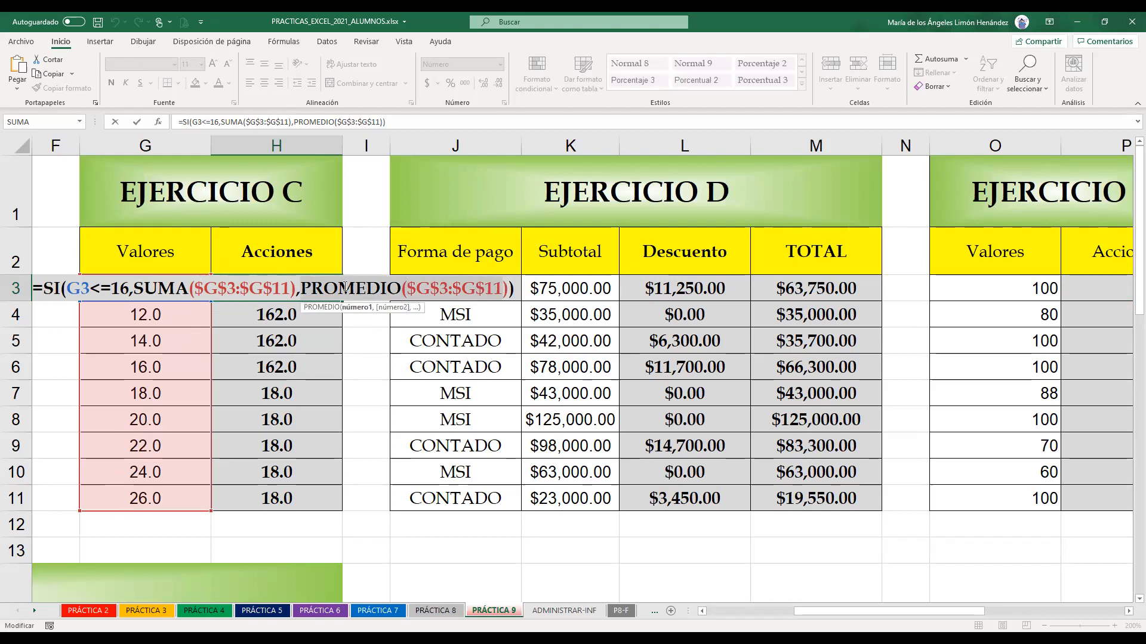
pyautogui.hotkey('ctrl', 'Return')
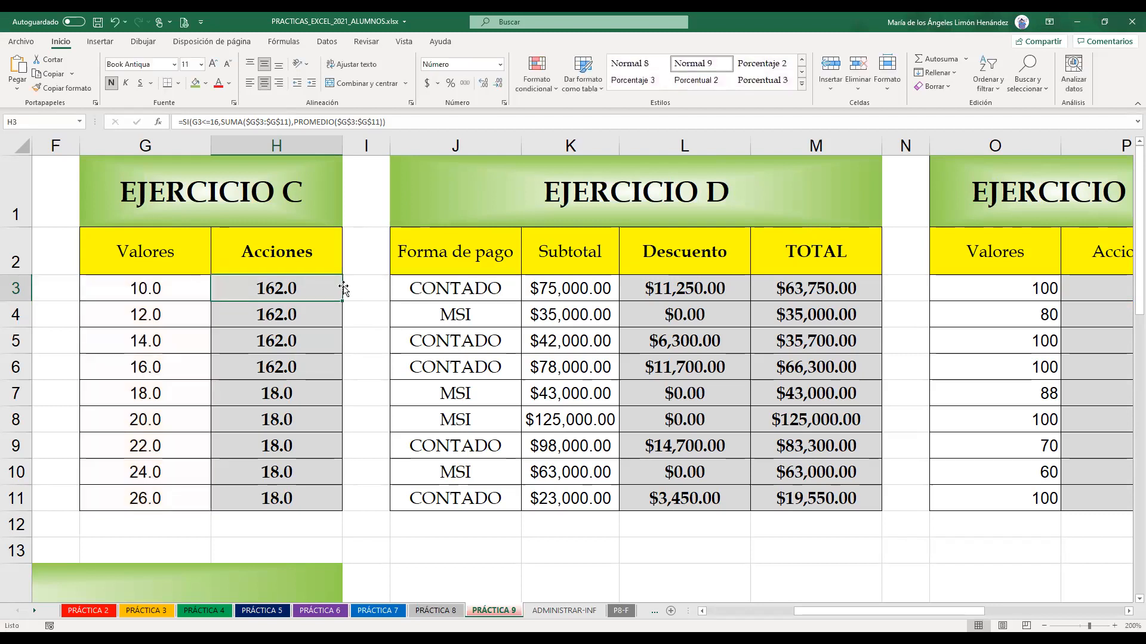
# Review EJERCICIO D's first Descuento formula, highlighting its condition, true value and false value in turn
pyautogui.click(687, 289)
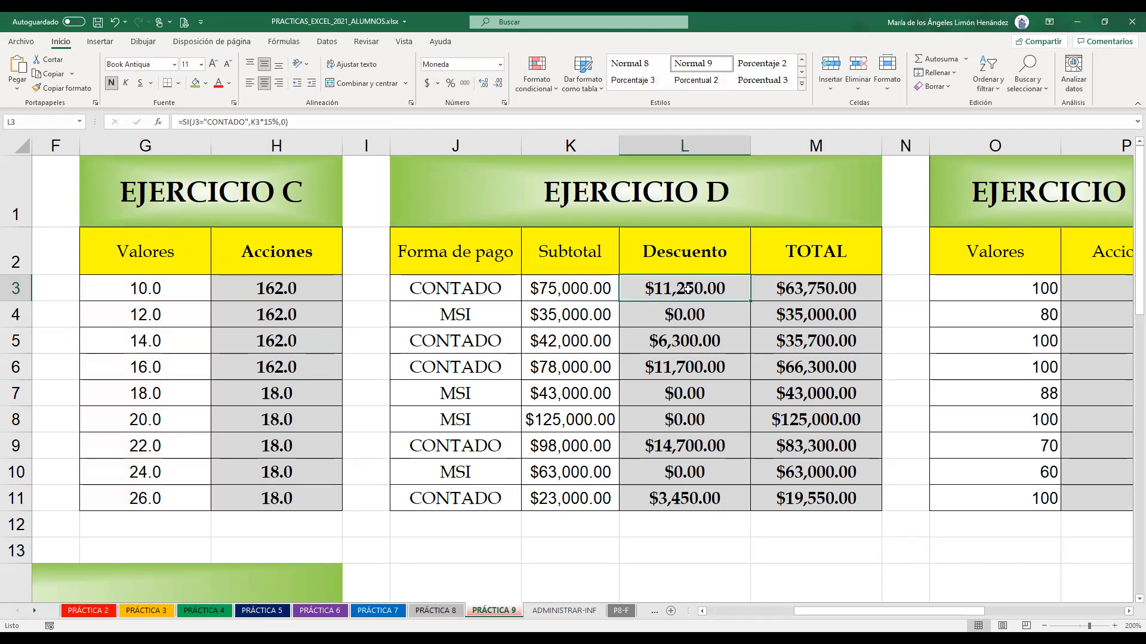
pyautogui.doubleClick(687, 289)
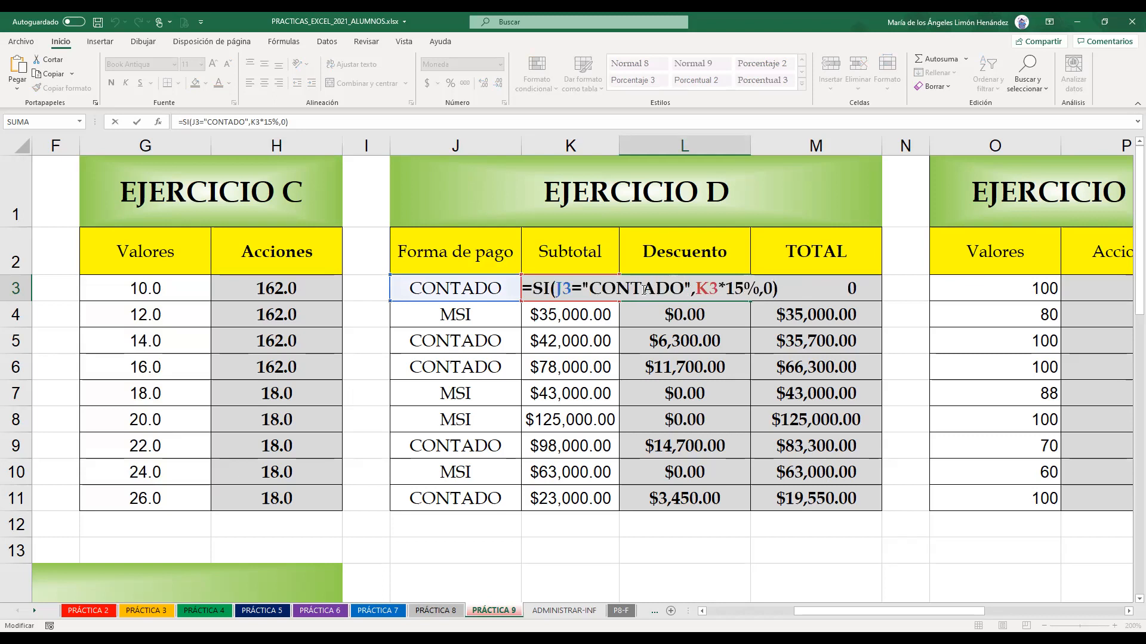
pyautogui.moveTo(558, 290); pyautogui.dragTo(582, 291)
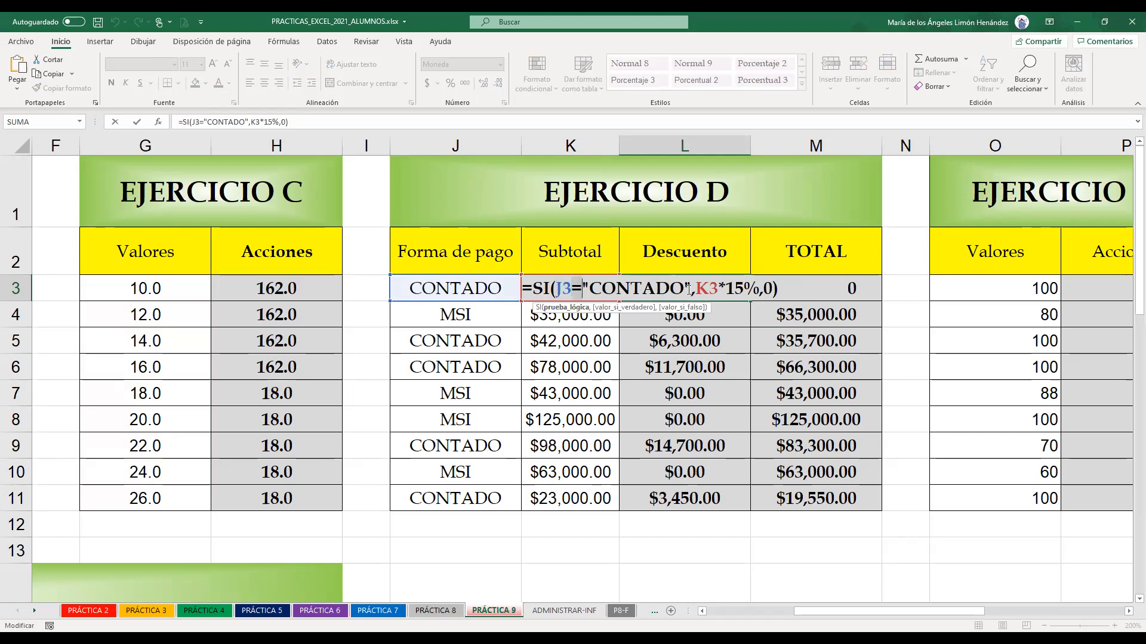
pyautogui.moveTo(697, 291); pyautogui.dragTo(760, 292)
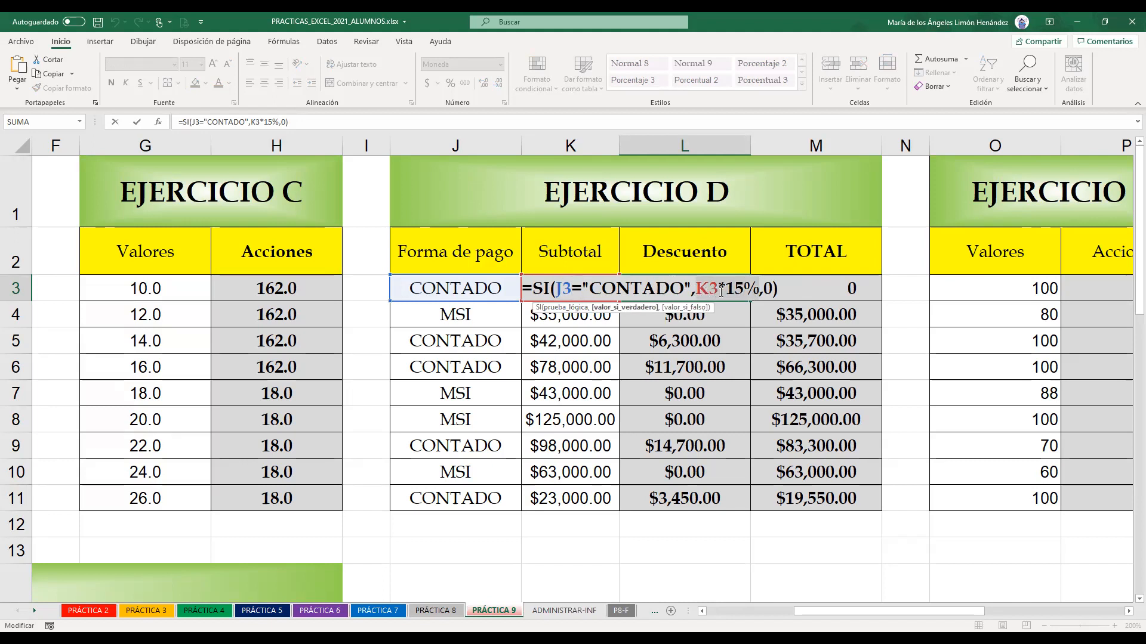
pyautogui.moveTo(759, 291); pyautogui.dragTo(769, 289)
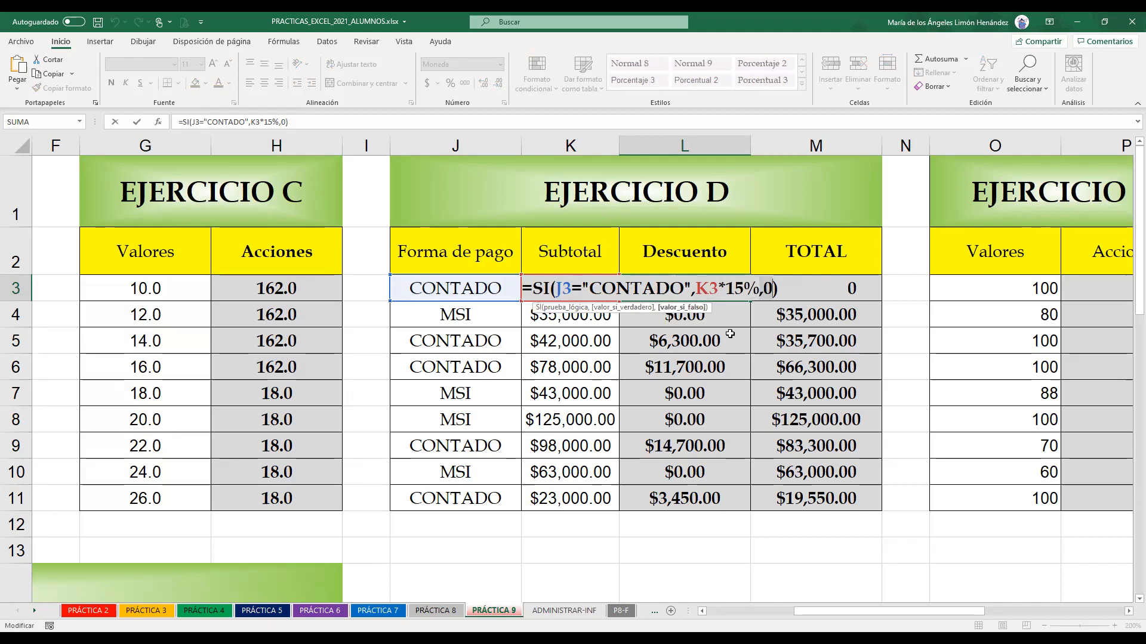
pyautogui.hotkey('ctrl', 'Return')
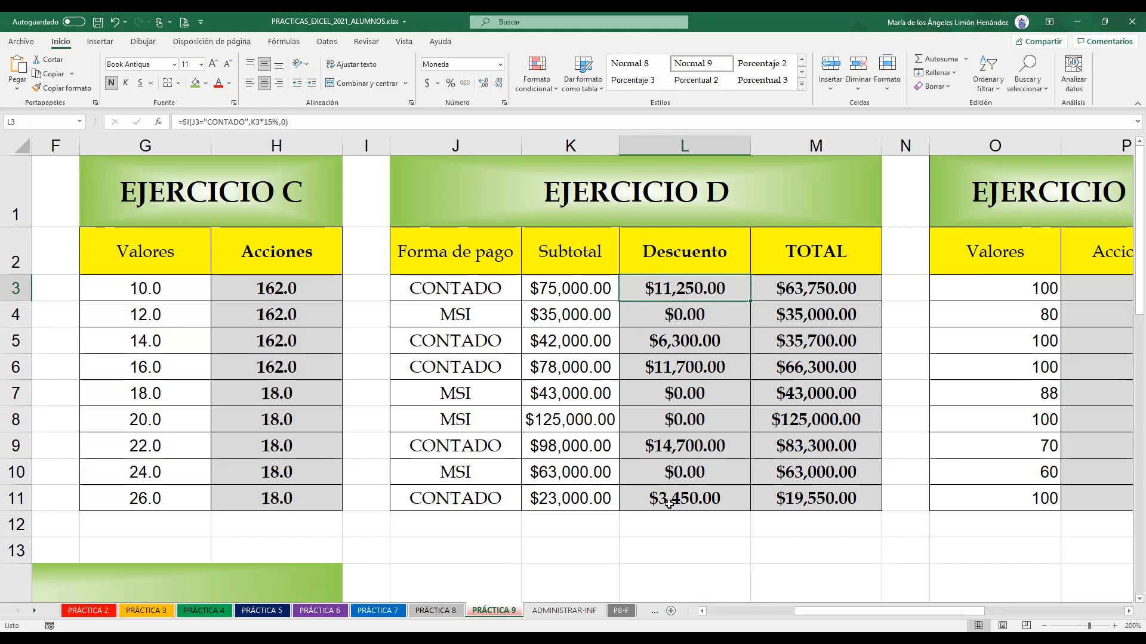
# Check the second Descuento cell of EJERCICIO D and review the subtraction formula in its first TOTAL cell
pyautogui.click(657, 317)
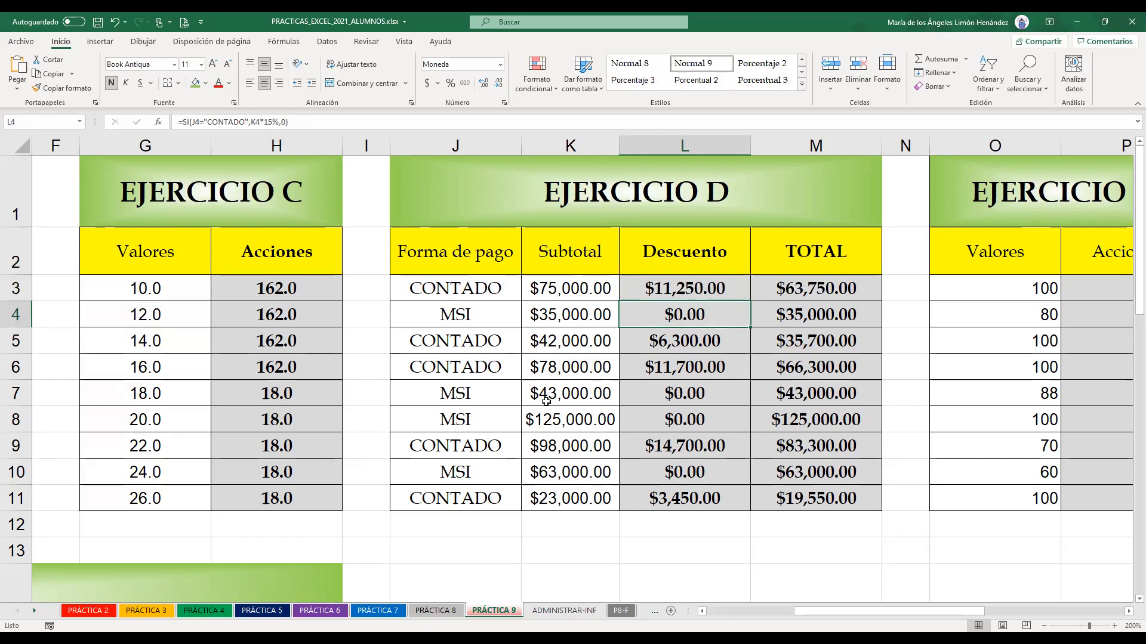
pyautogui.click(784, 284)
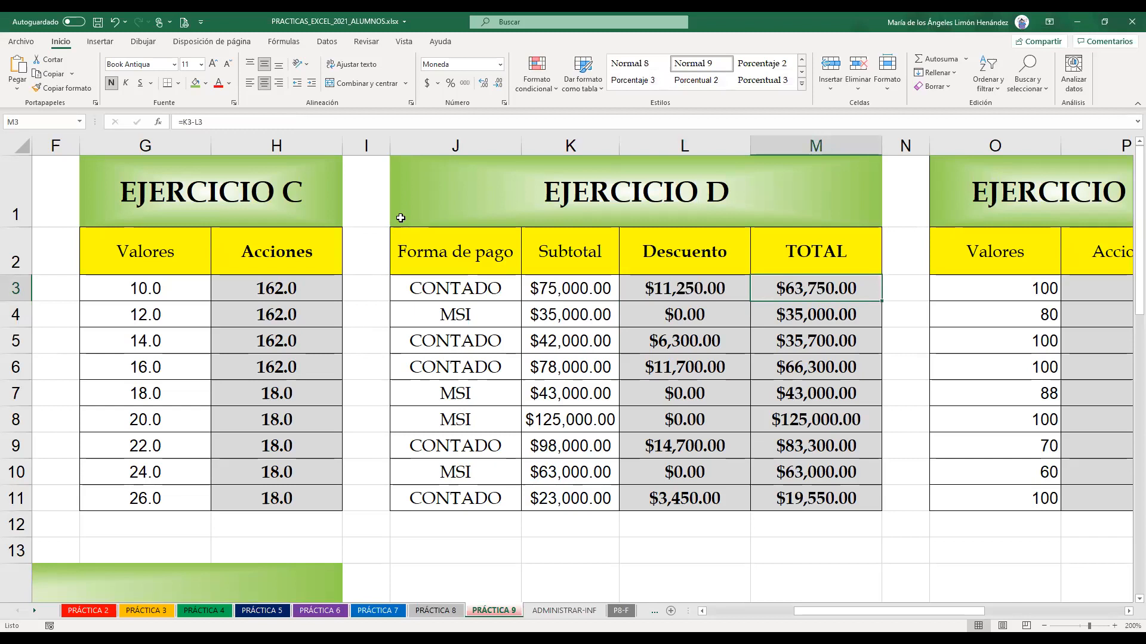
pyautogui.press('F2')
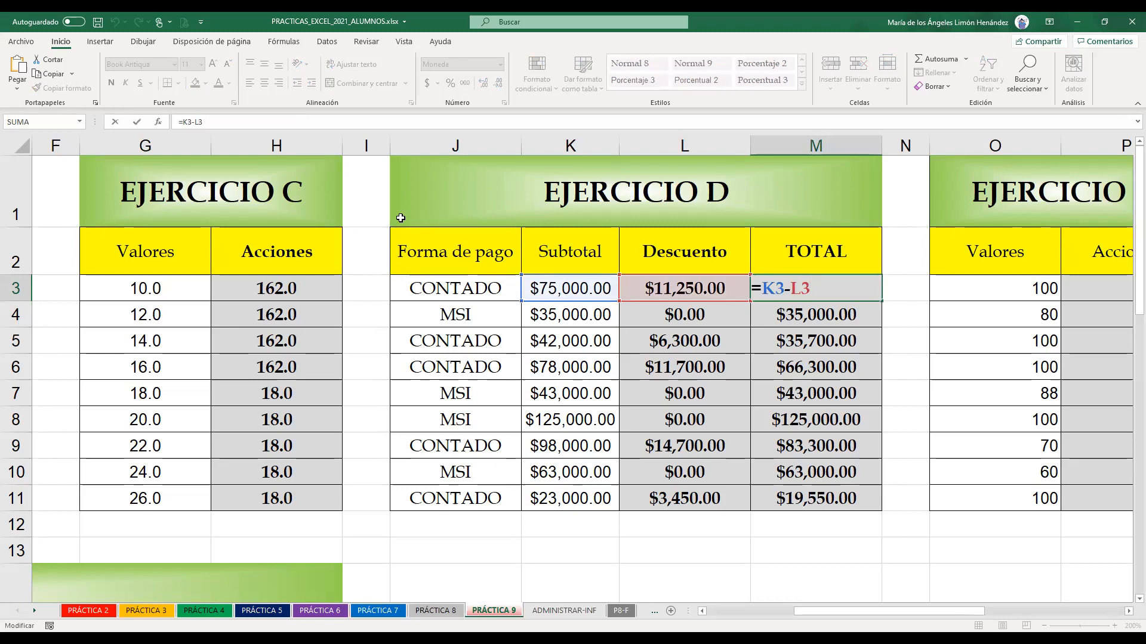
pyautogui.press('Return')
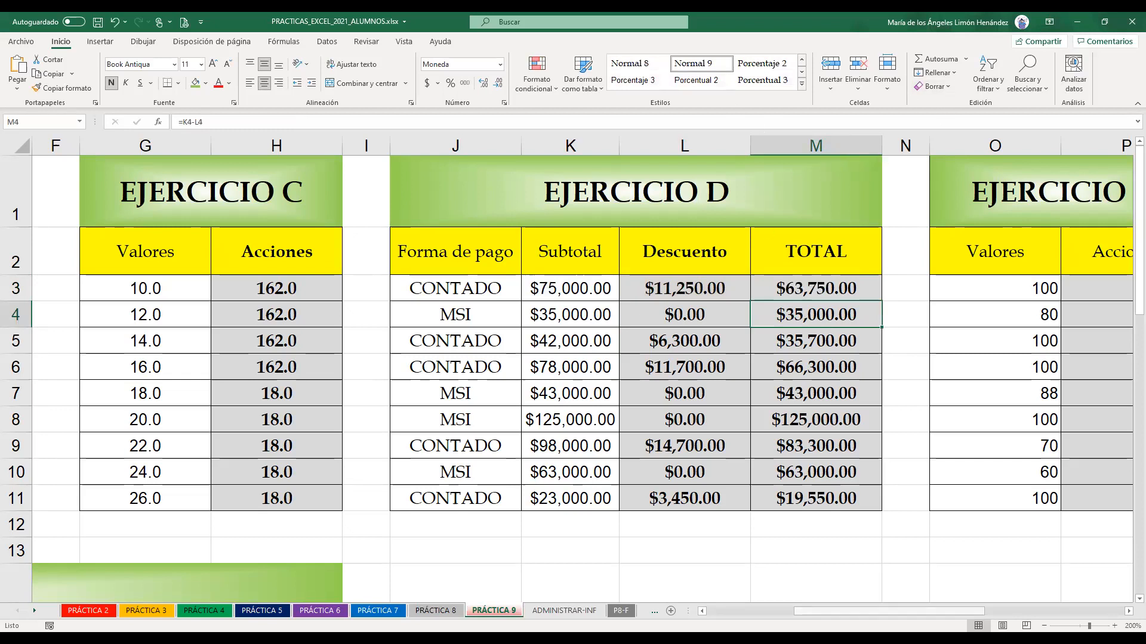
# Begin an SI formula in EJERCICIO E's first Acciones cell, P3, with the logical test O3=100
pyautogui.click(1128, 613)
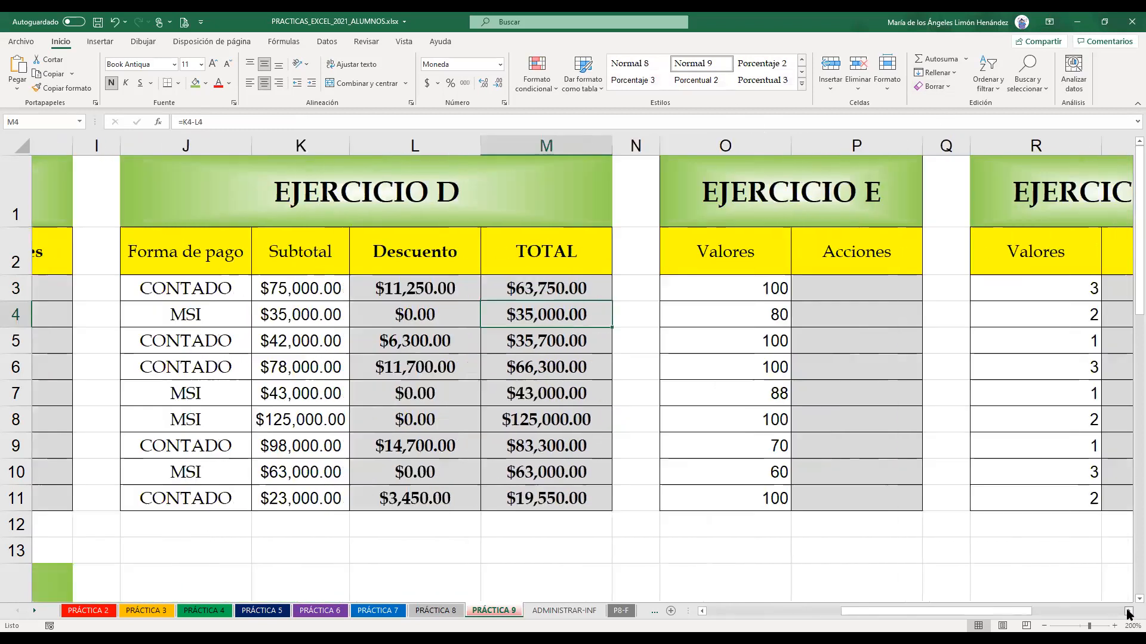
pyautogui.click(1129, 613)
pyautogui.click(1128, 613)
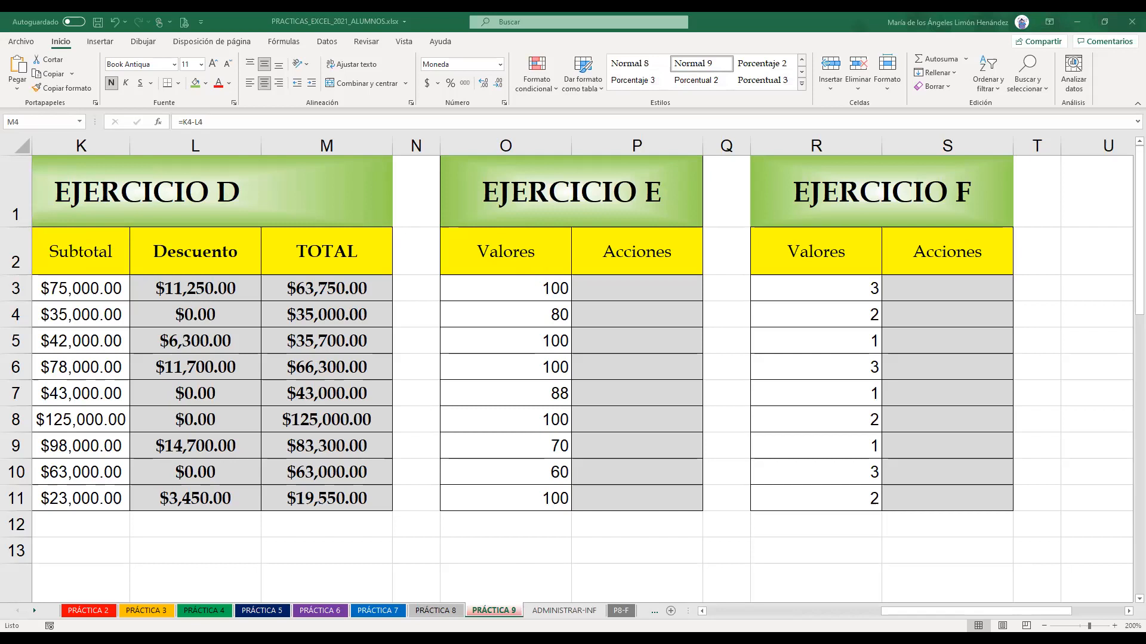
pyautogui.click(591, 438)
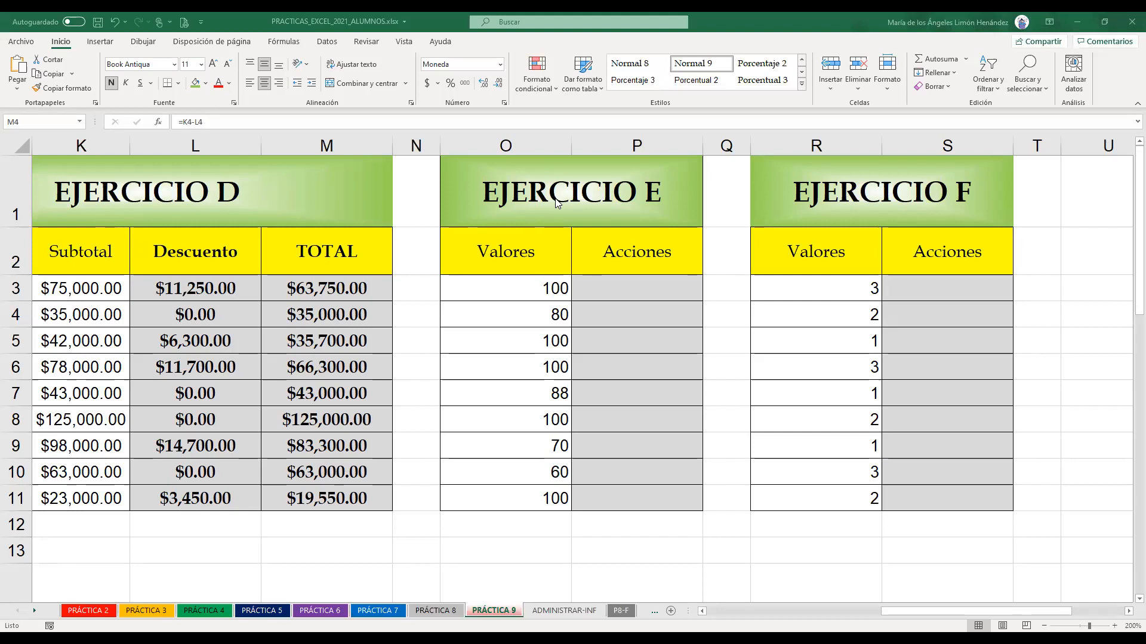
pyautogui.click(627, 287)
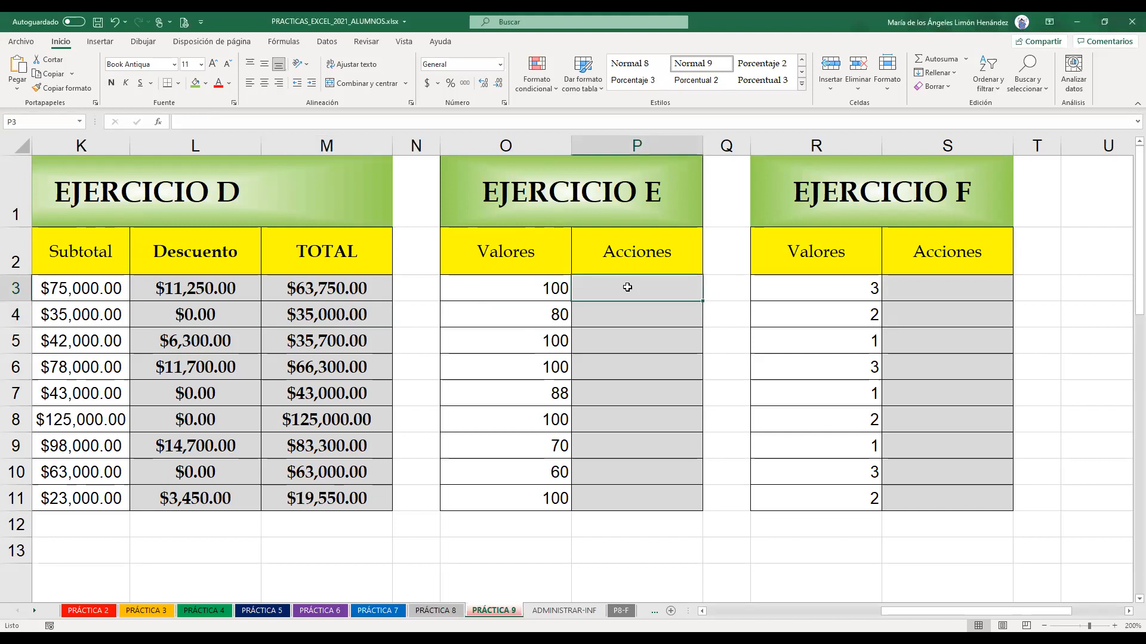
pyautogui.write('=')
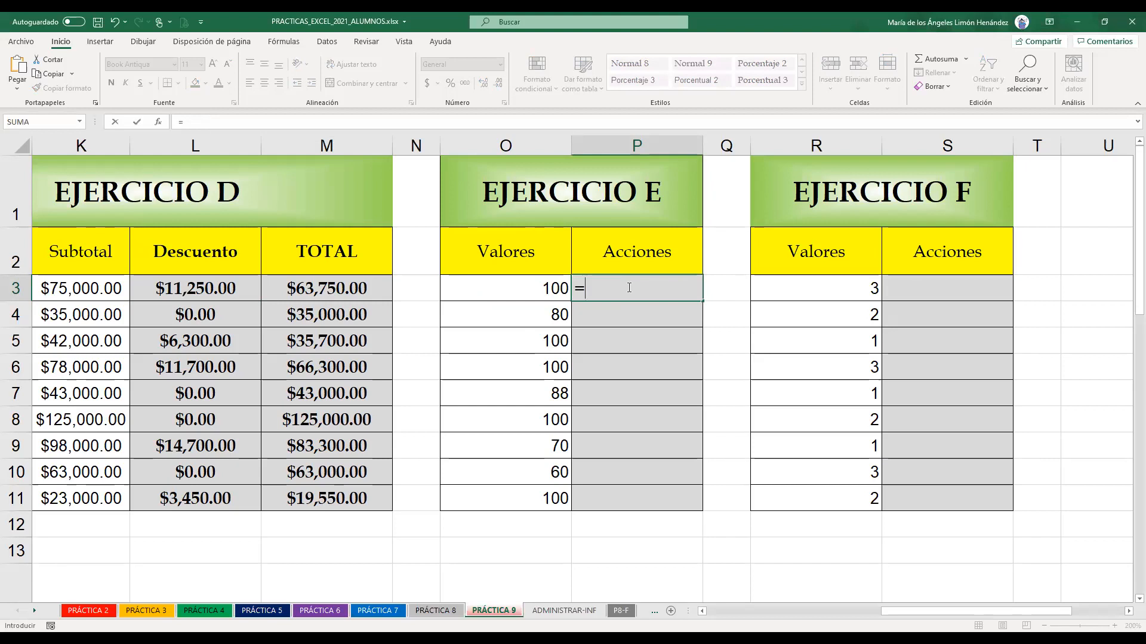
pyautogui.write('SI(')
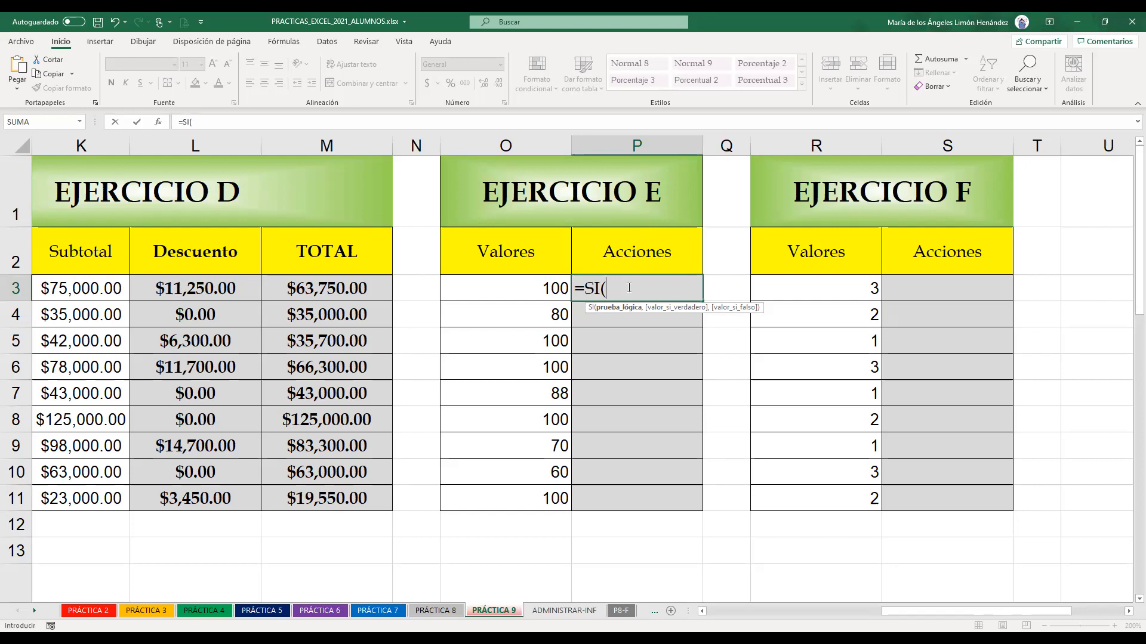
pyautogui.write('O3')
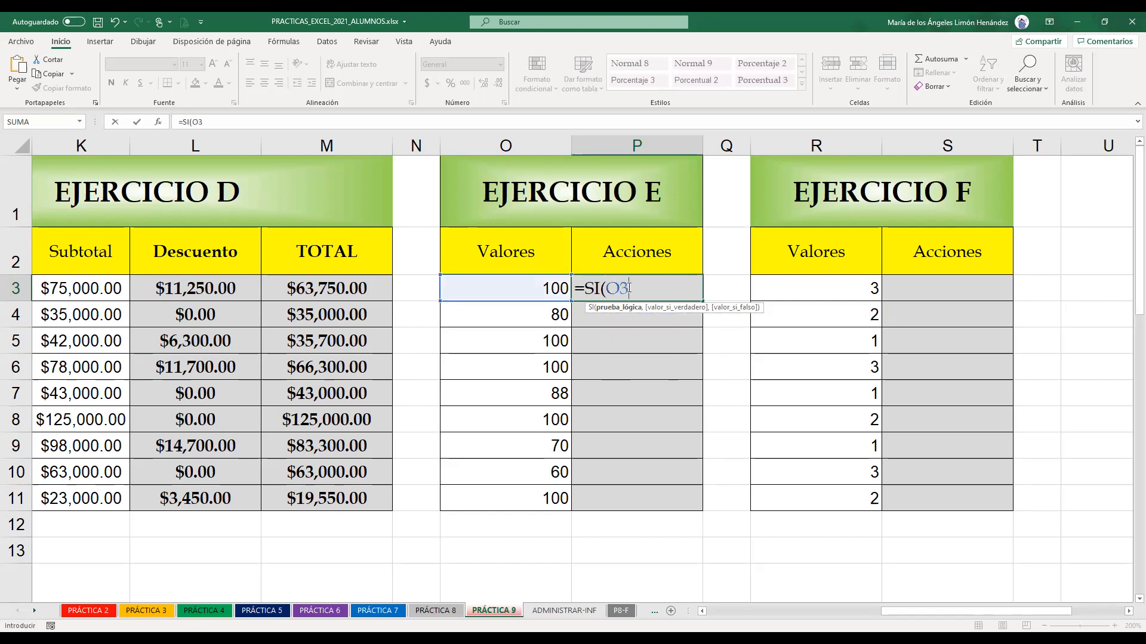
pyautogui.write('=100')
pyautogui.write(',')
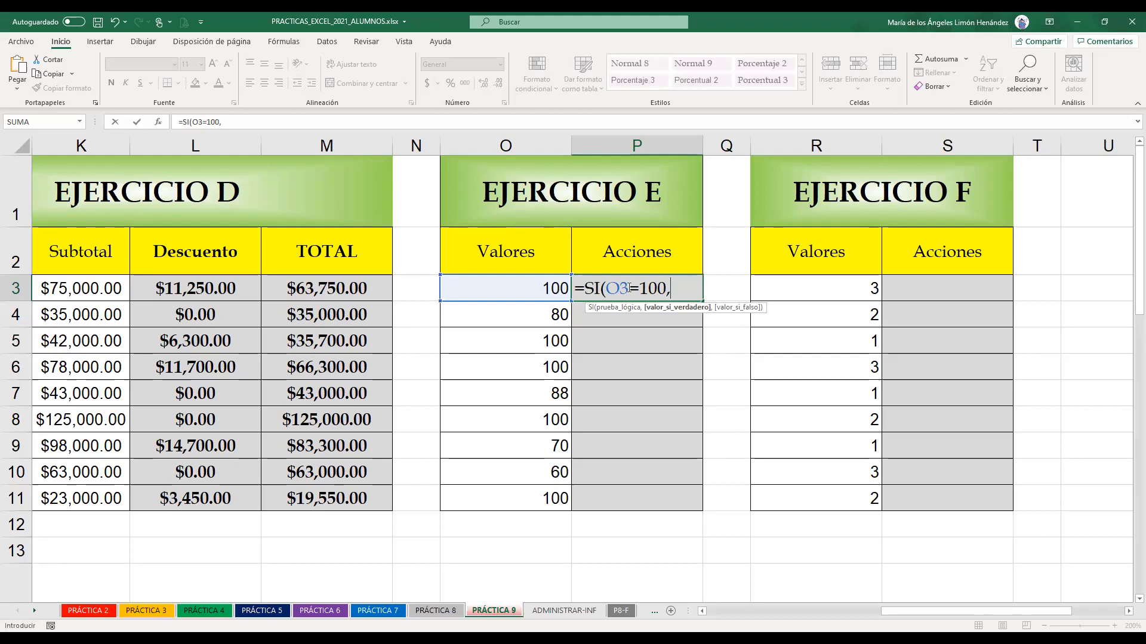
# Nest a SUMA function as the true value of the SI formula in P3
pyautogui.write('SU')
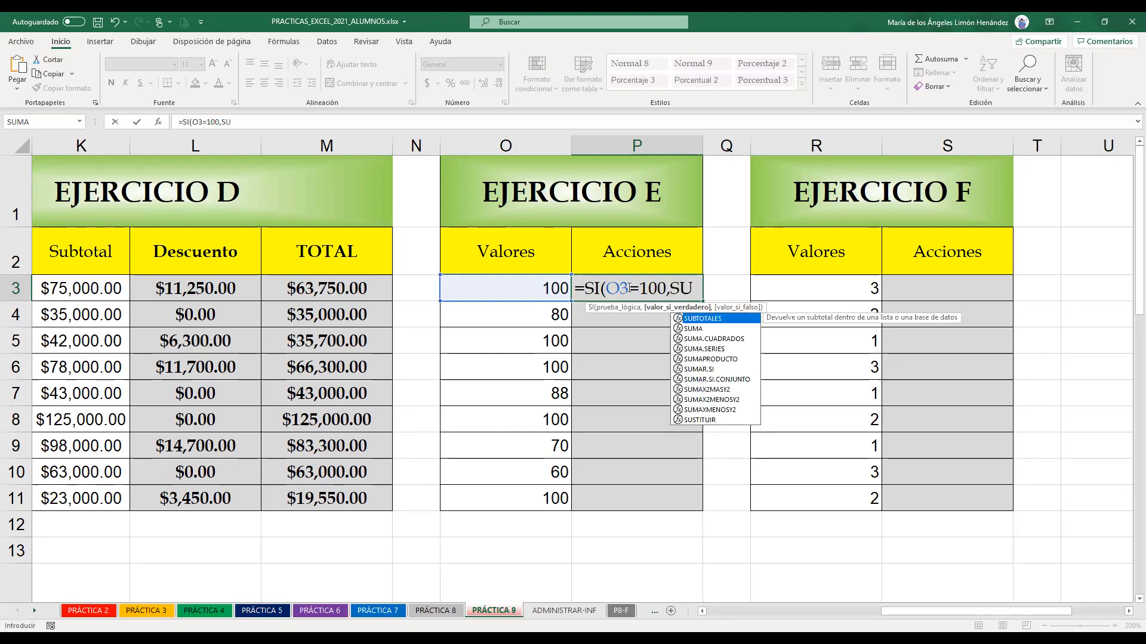
pyautogui.write('MA')
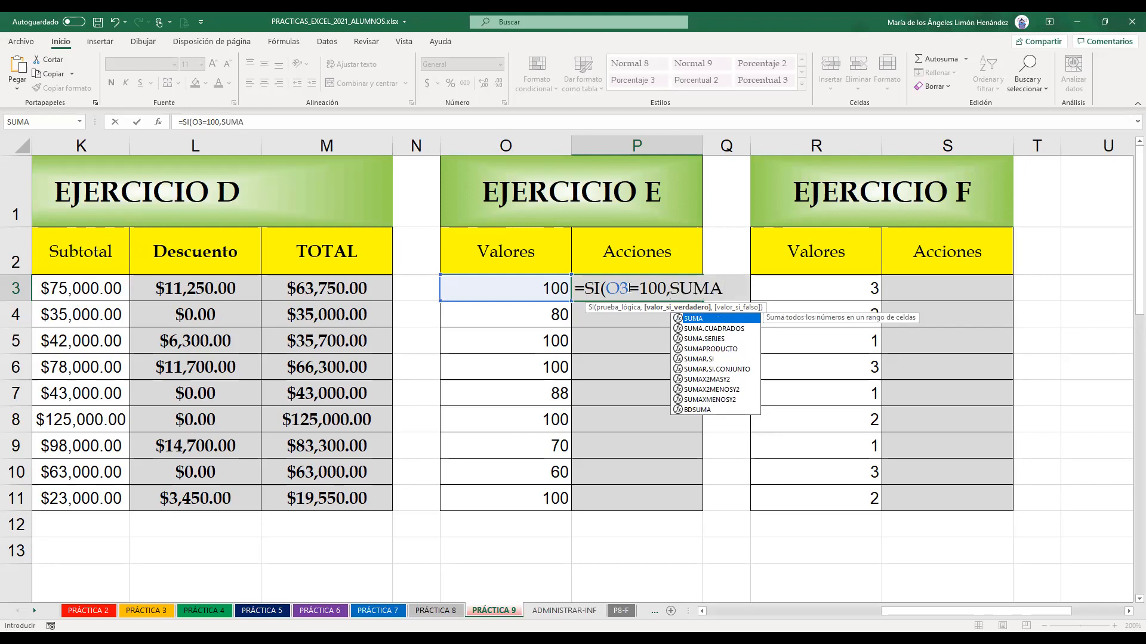
pyautogui.write('(')
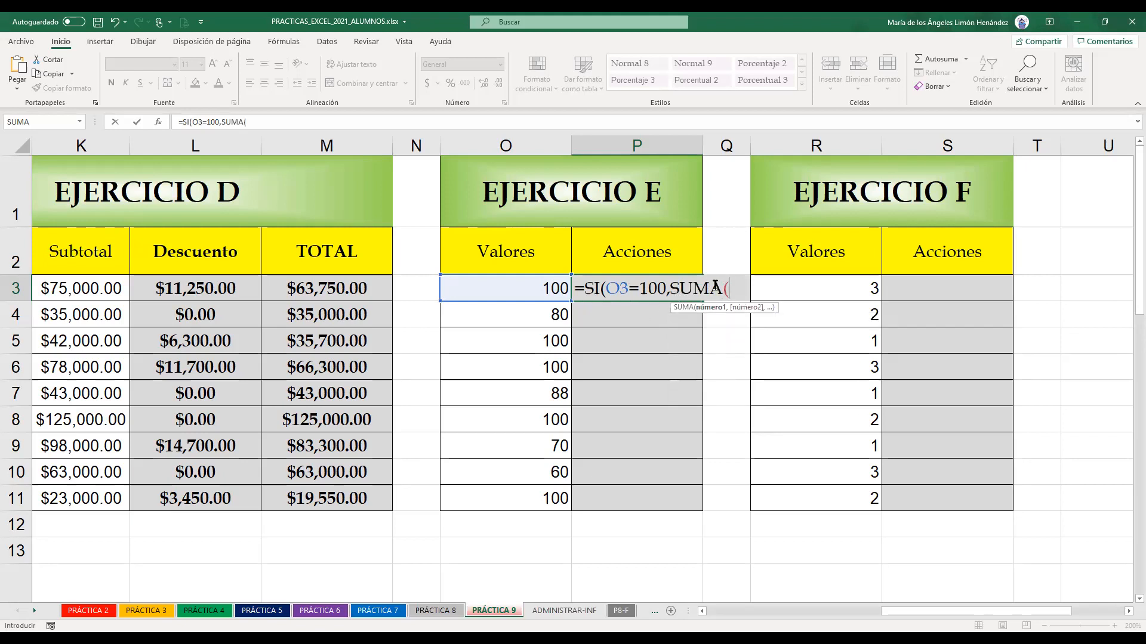
pyautogui.click(489, 286)
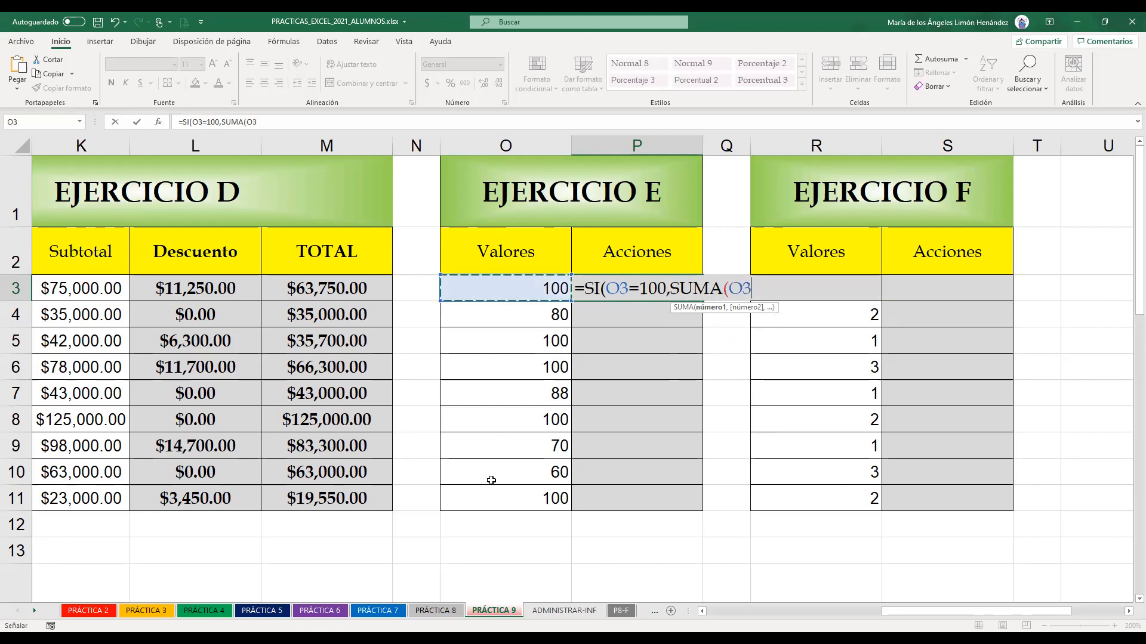
pyautogui.keyDown('shift'); pyautogui.click(485, 498); pyautogui.keyUp('shift')
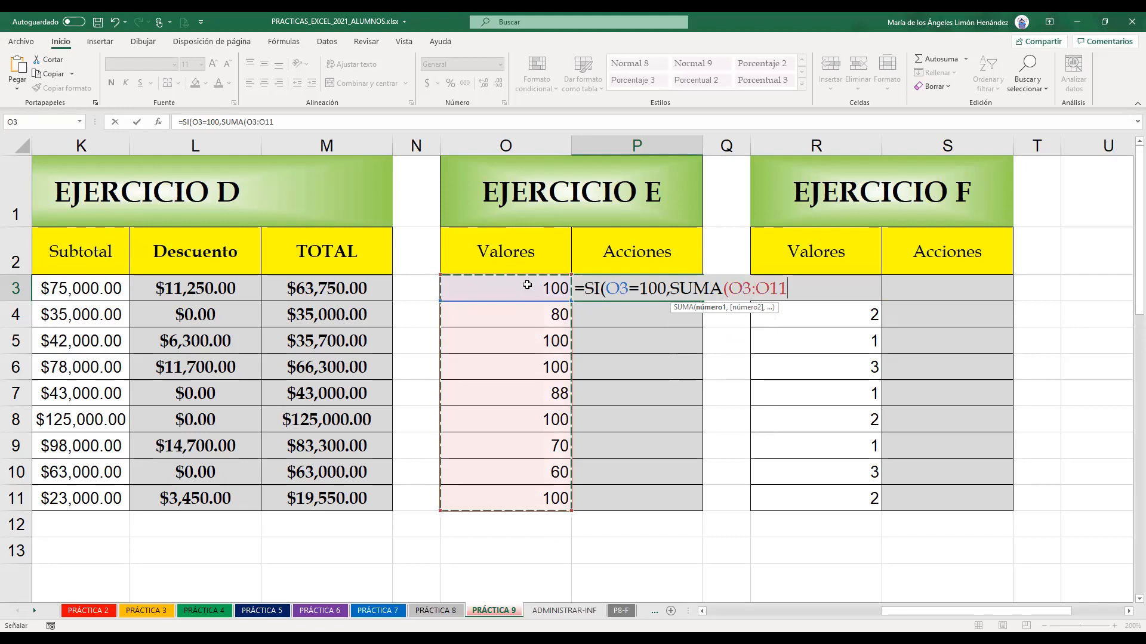
pyautogui.click(744, 289)
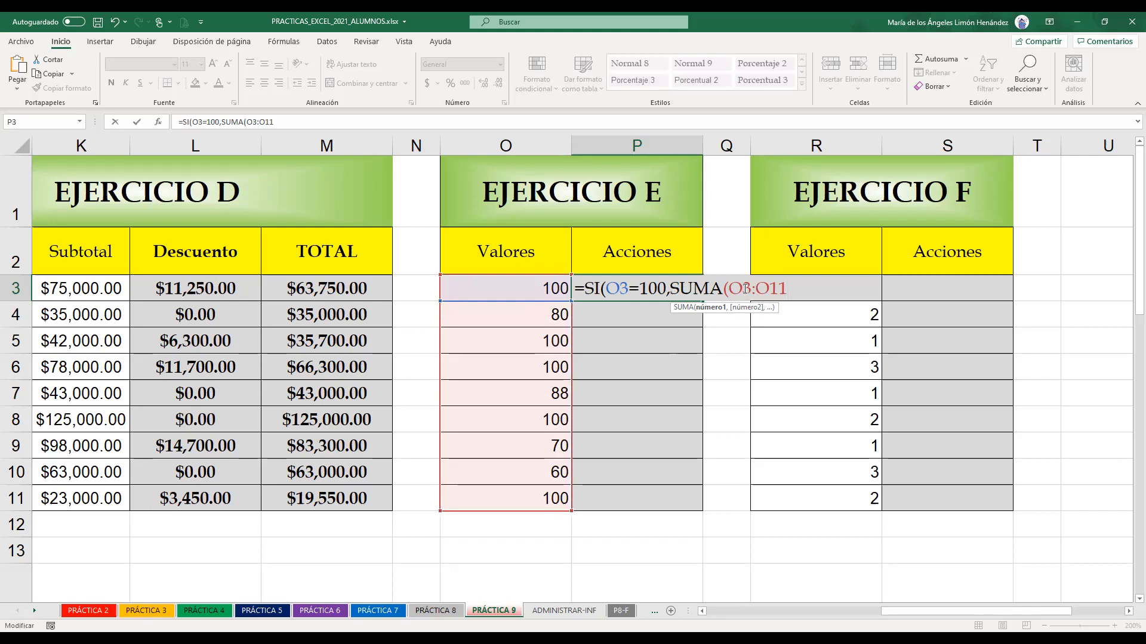
pyautogui.press('F4')
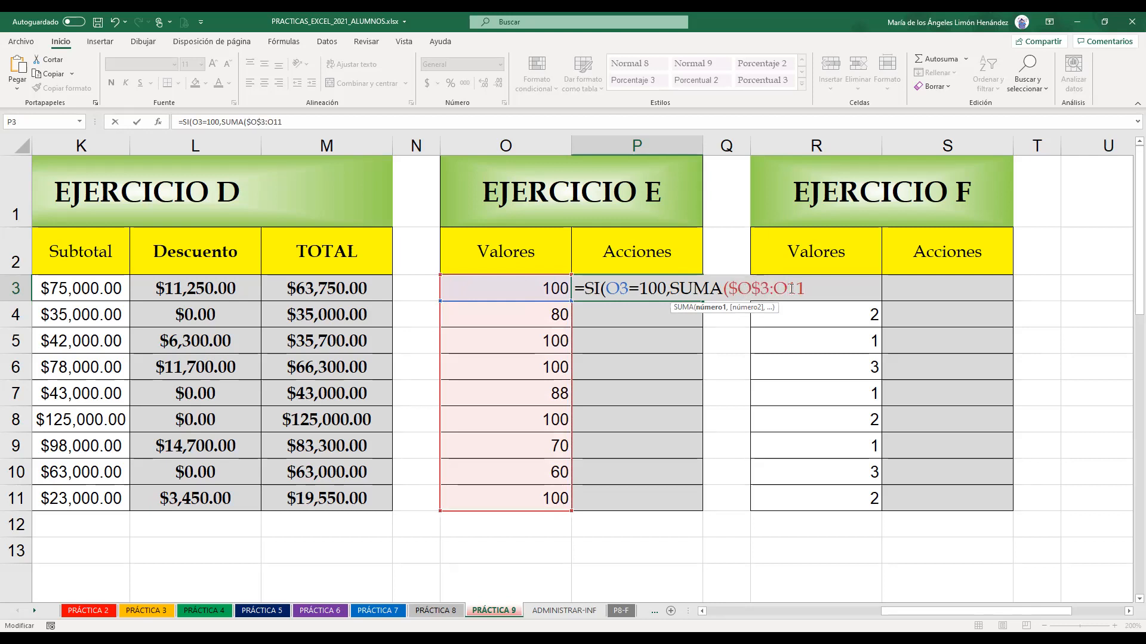
pyautogui.press('F4')
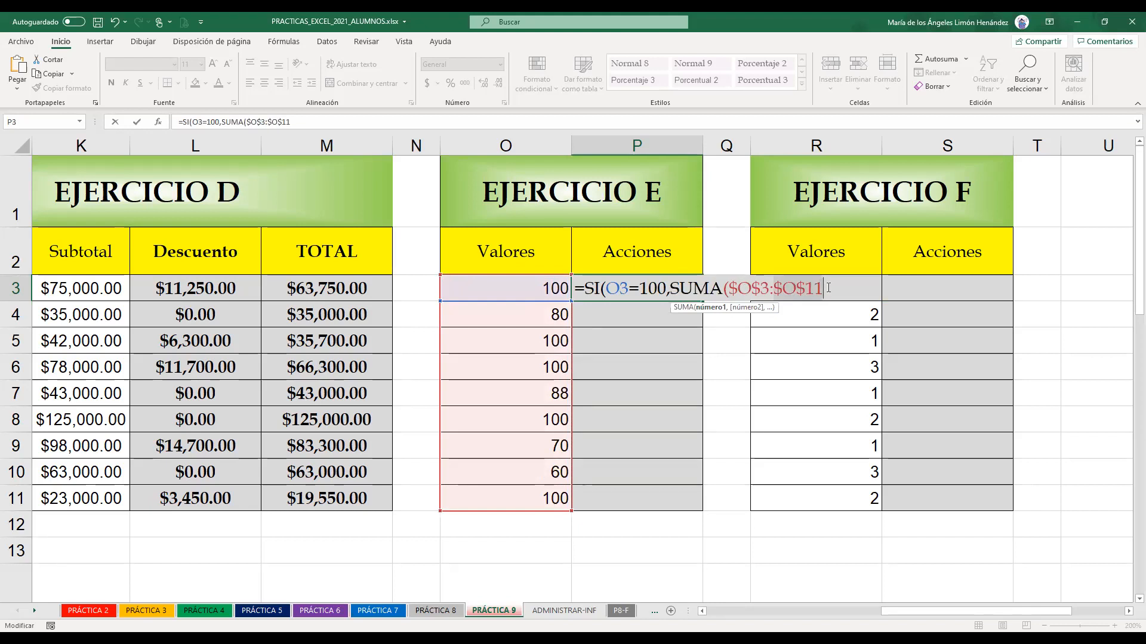
pyautogui.press('BackSpace')
pyautogui.press('BackSpace')
pyautogui.press('BackSpace')
pyautogui.press('BackSpace')
pyautogui.press('BackSpace')
pyautogui.write(')')
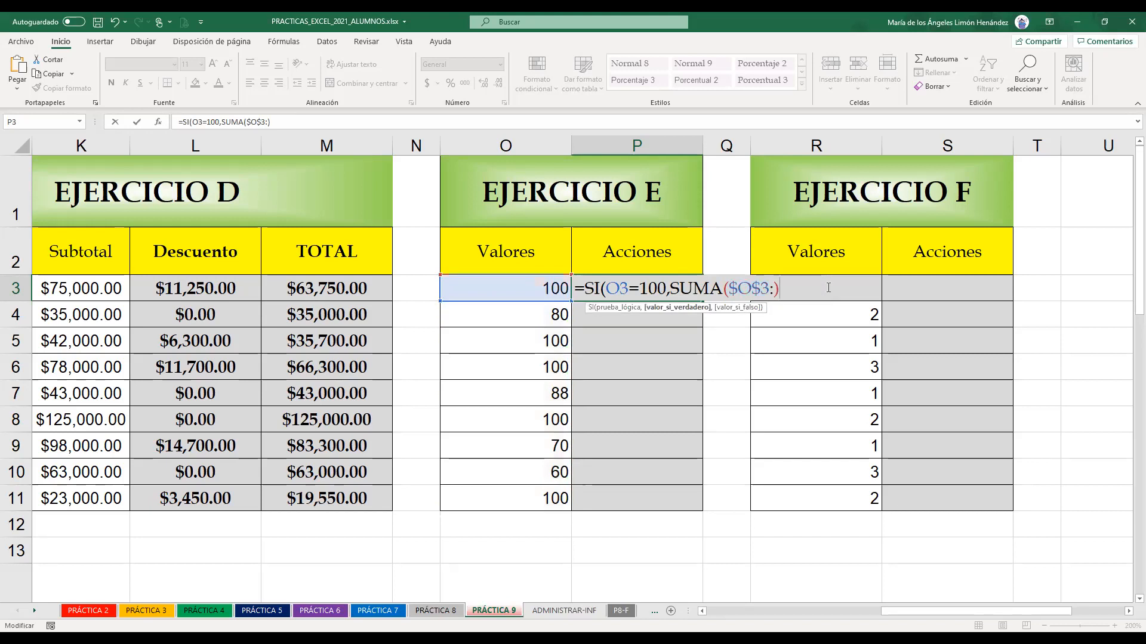
pyautogui.click(773, 292)
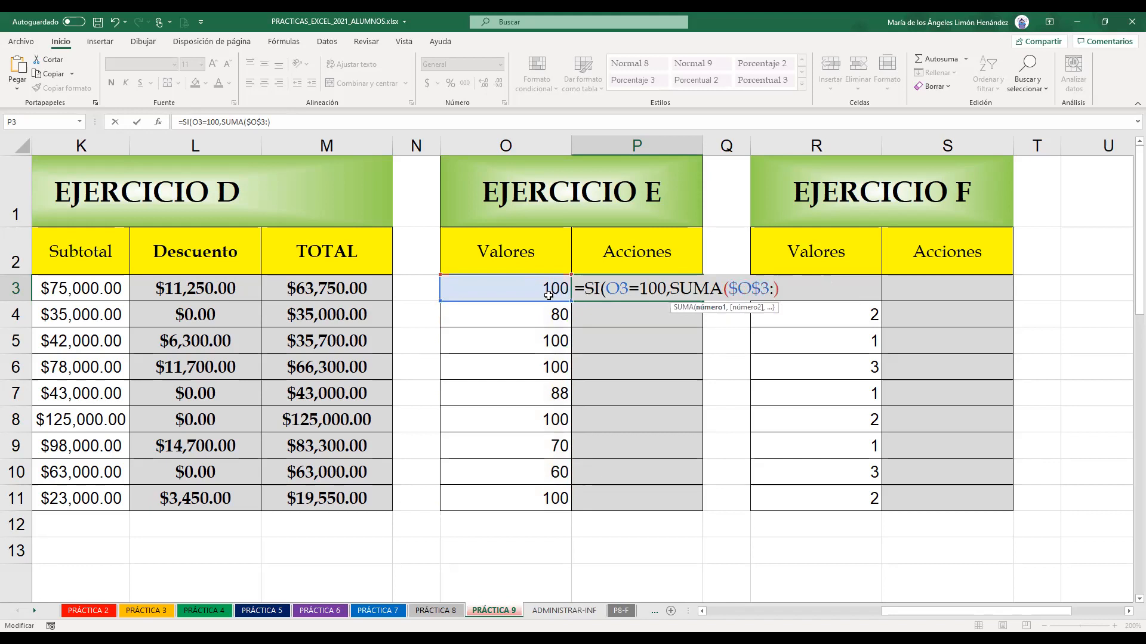
pyautogui.press('BackSpace')
pyautogui.press('BackSpace')
pyautogui.press('BackSpace')
pyautogui.press('BackSpace')
pyautogui.press('BackSpace')
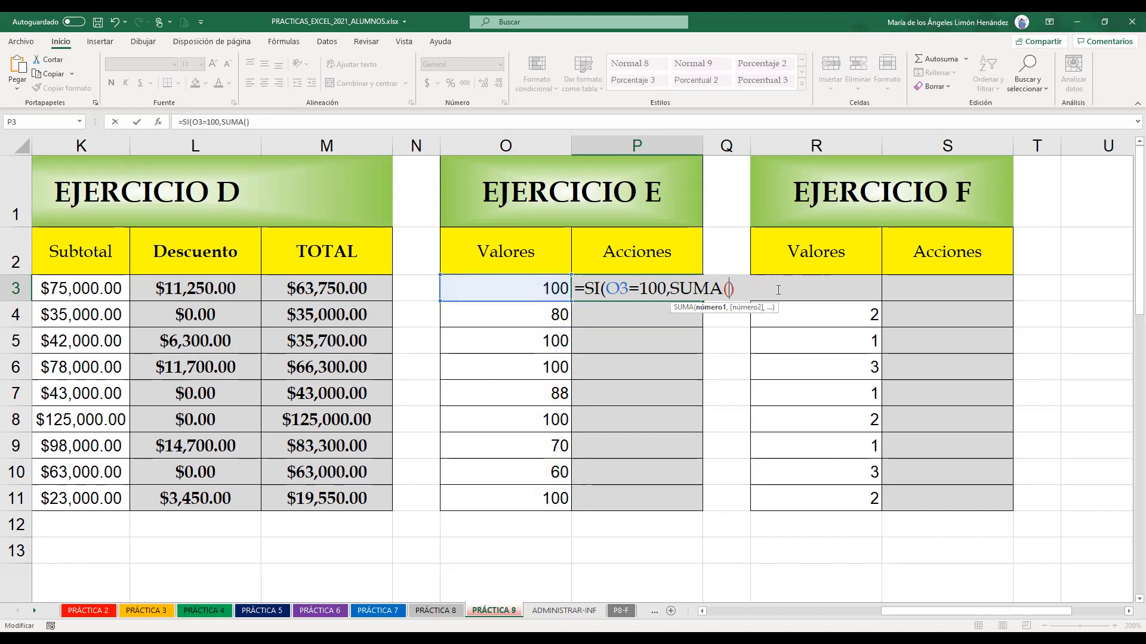
# Set the SUMA argument to EJERCICIO E's Valores range as the absolute reference $O$3:$O$11, and move on to the false value
pyautogui.click(528, 292)
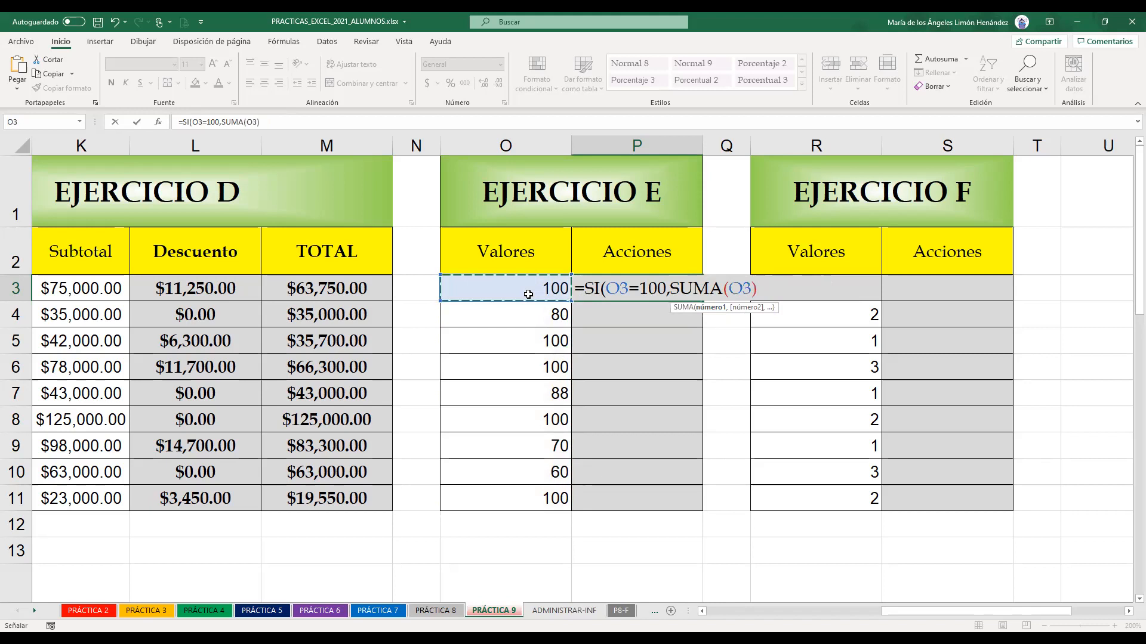
pyautogui.keyDown('shift'); pyautogui.click(515, 490); pyautogui.keyUp('shift')
pyautogui.click(742, 291)
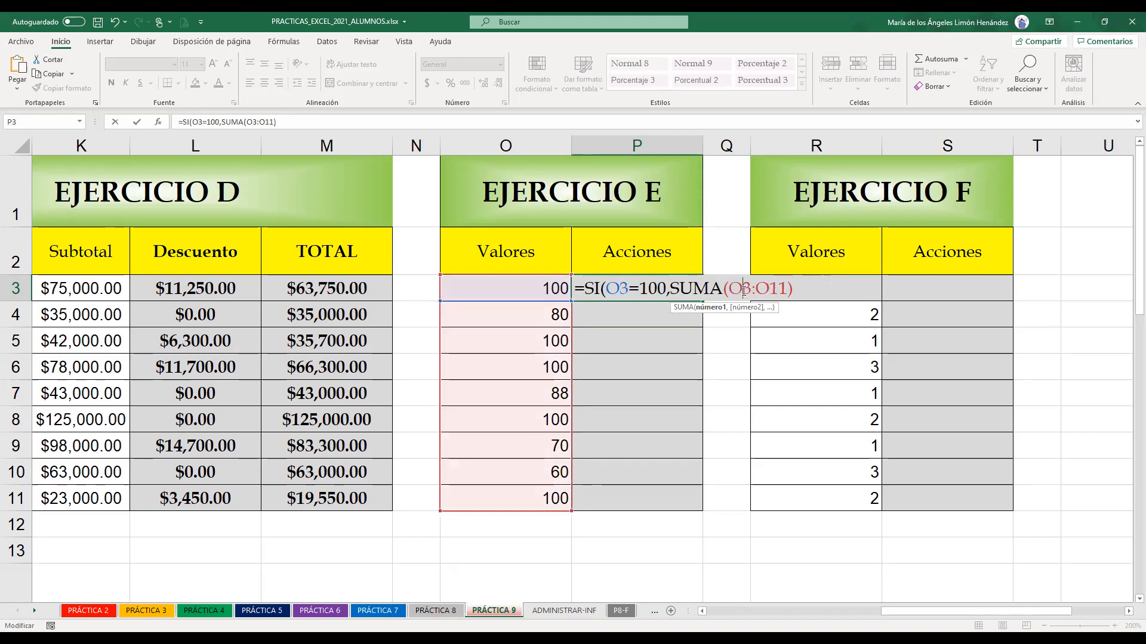
pyautogui.press('F4')
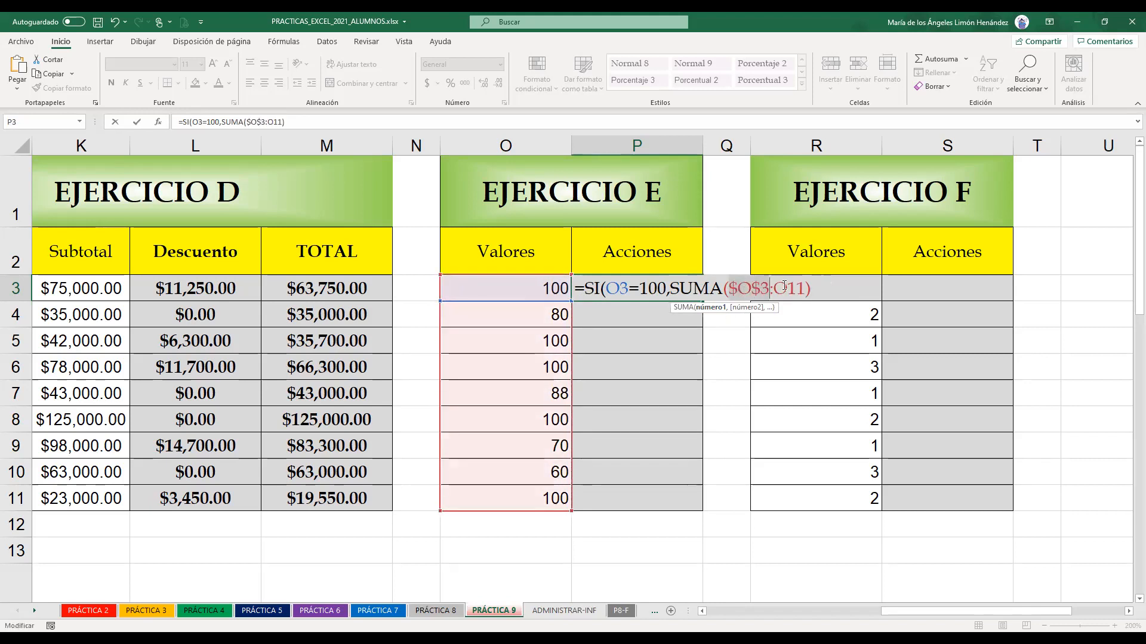
pyautogui.click(787, 289)
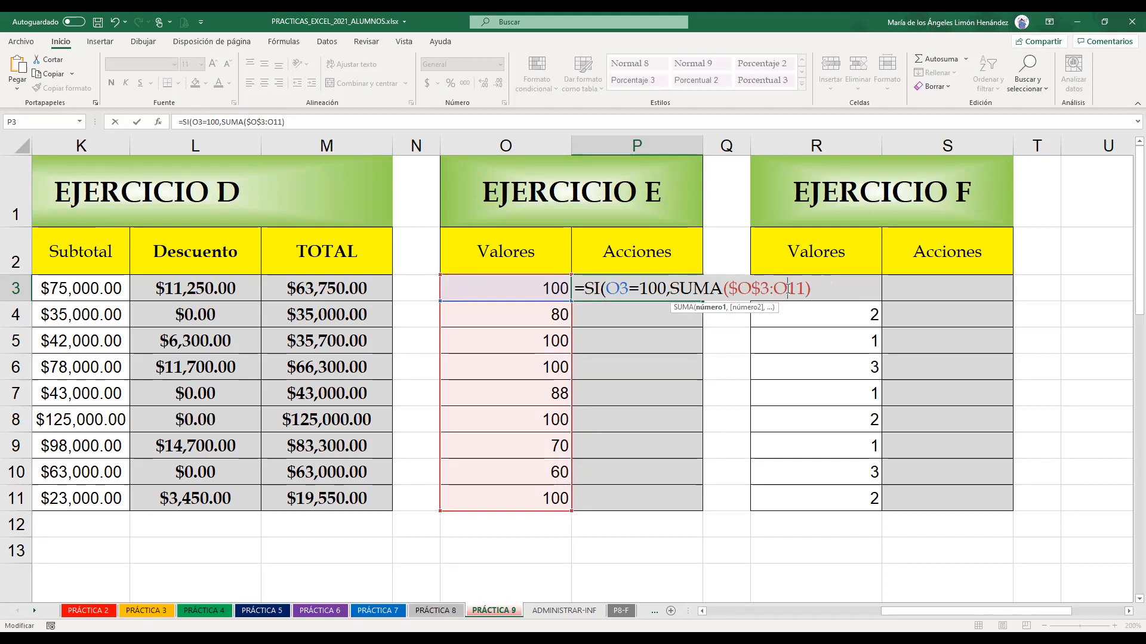
pyautogui.press('F4')
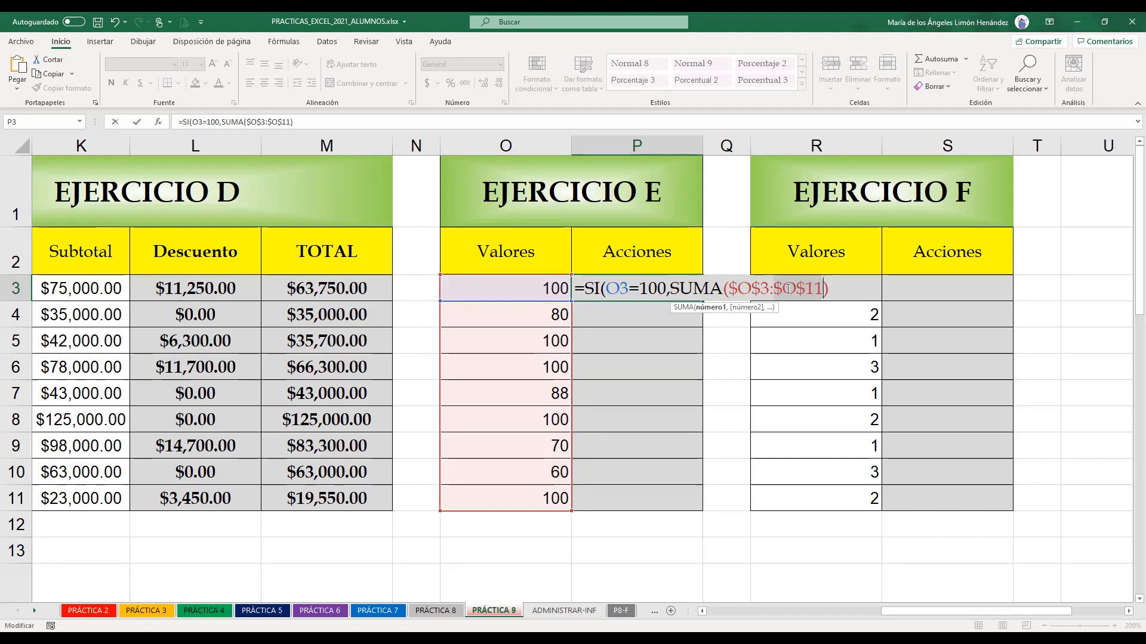
pyautogui.click(829, 292)
pyautogui.click(829, 292)
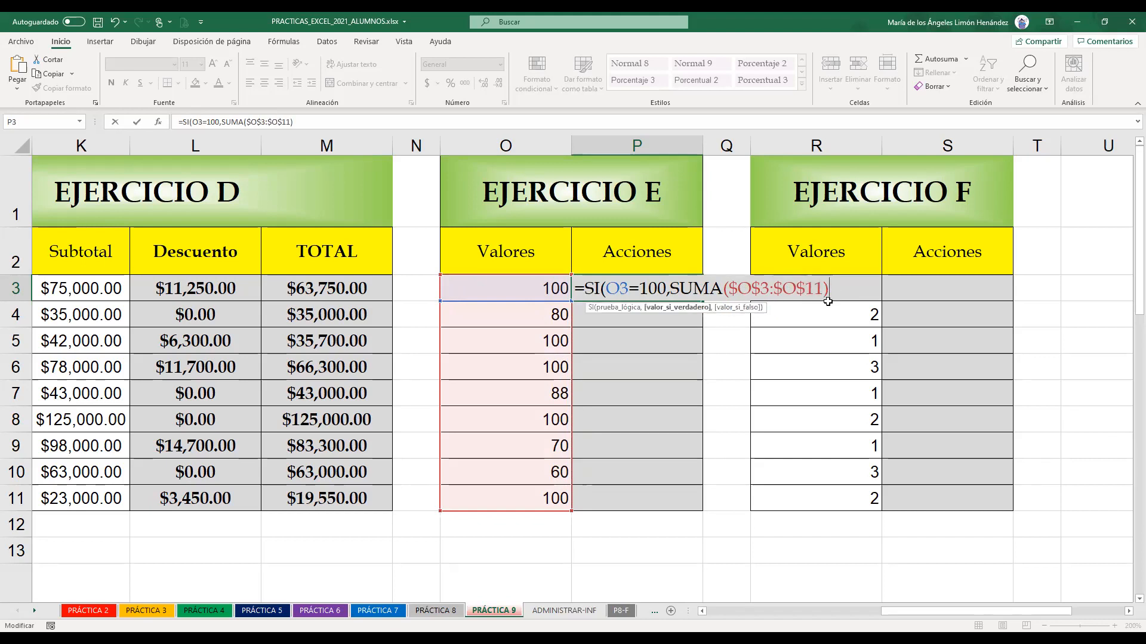
pyautogui.write(',')
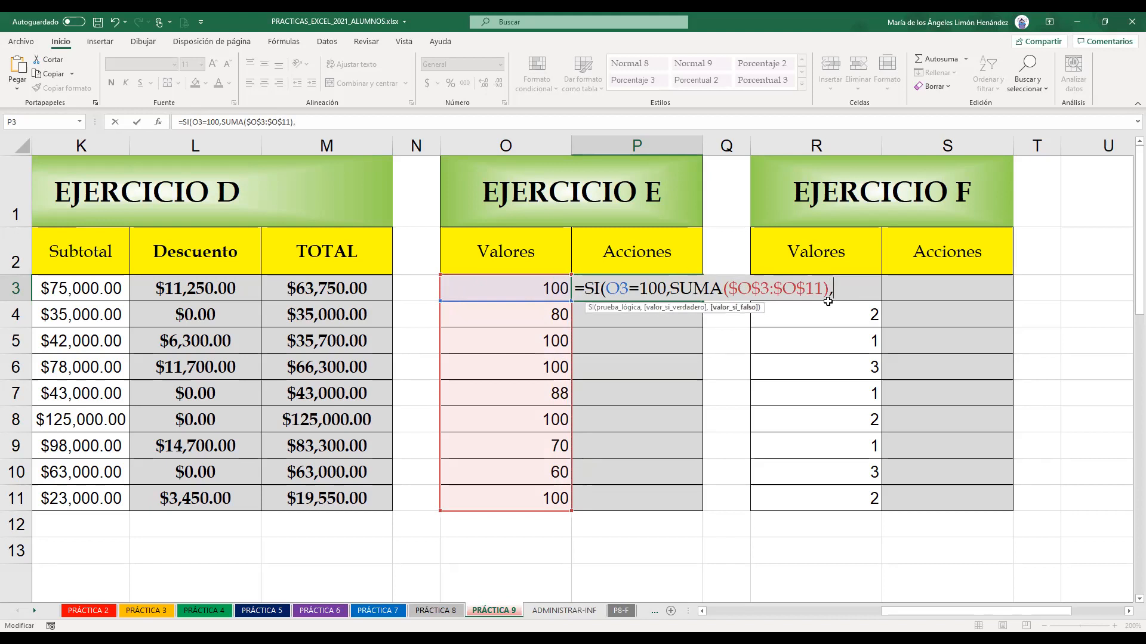
# Give the SI formula in P3 an empty text "" as its false value and close its parenthesis
pyautogui.hotkey('alt', 'Tab')
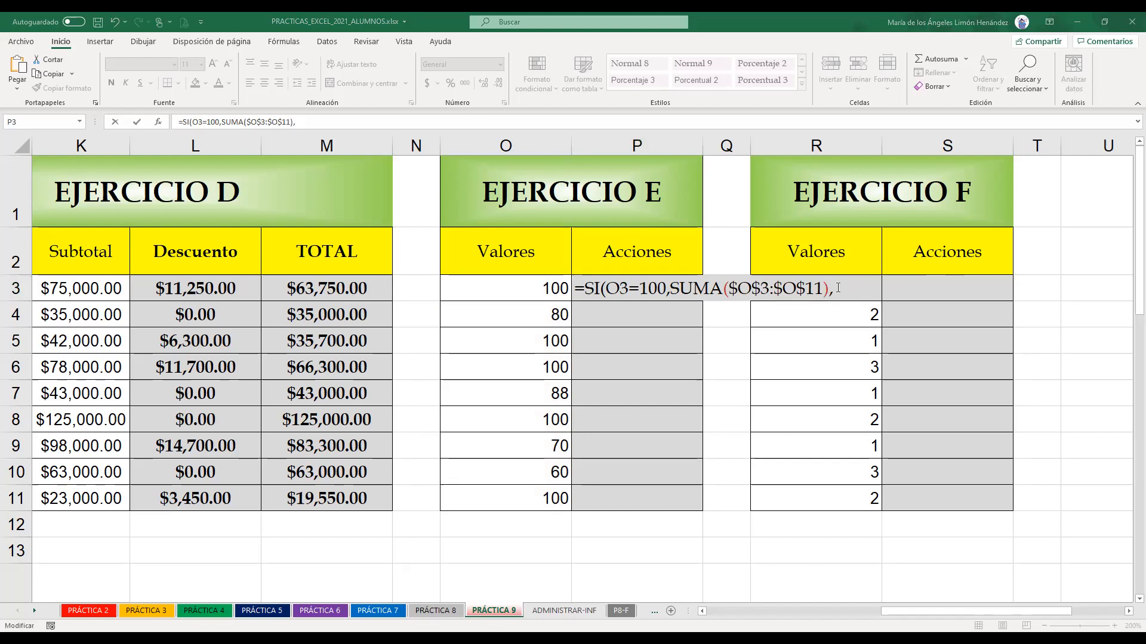
pyautogui.click(810, 427)
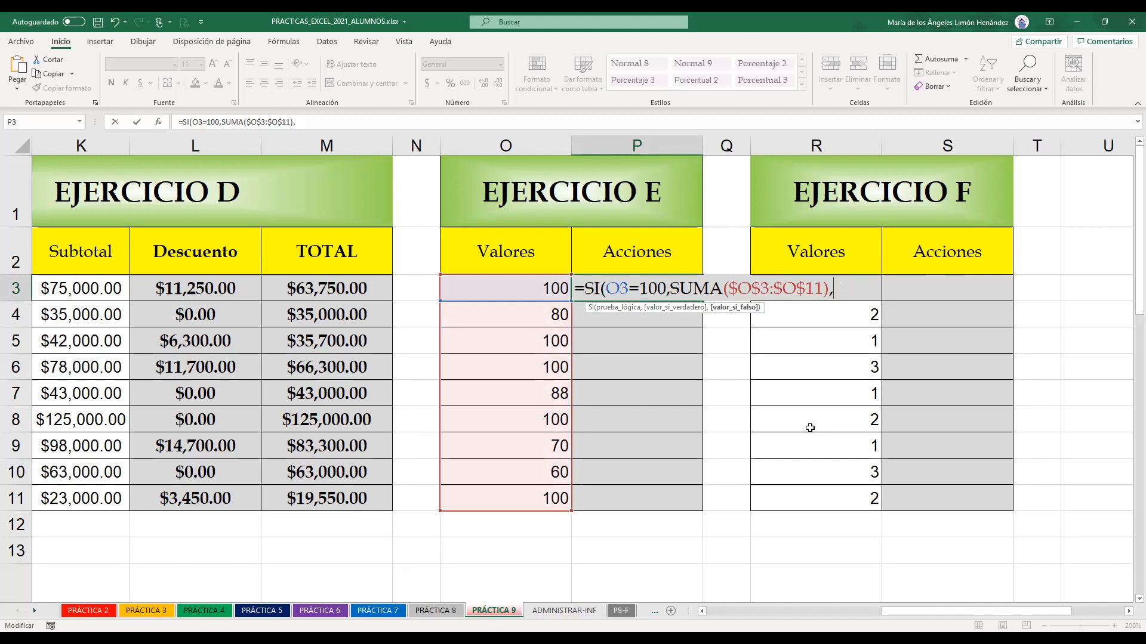
pyautogui.write('""')
pyautogui.press('BackSpace')
pyautogui.write(',')
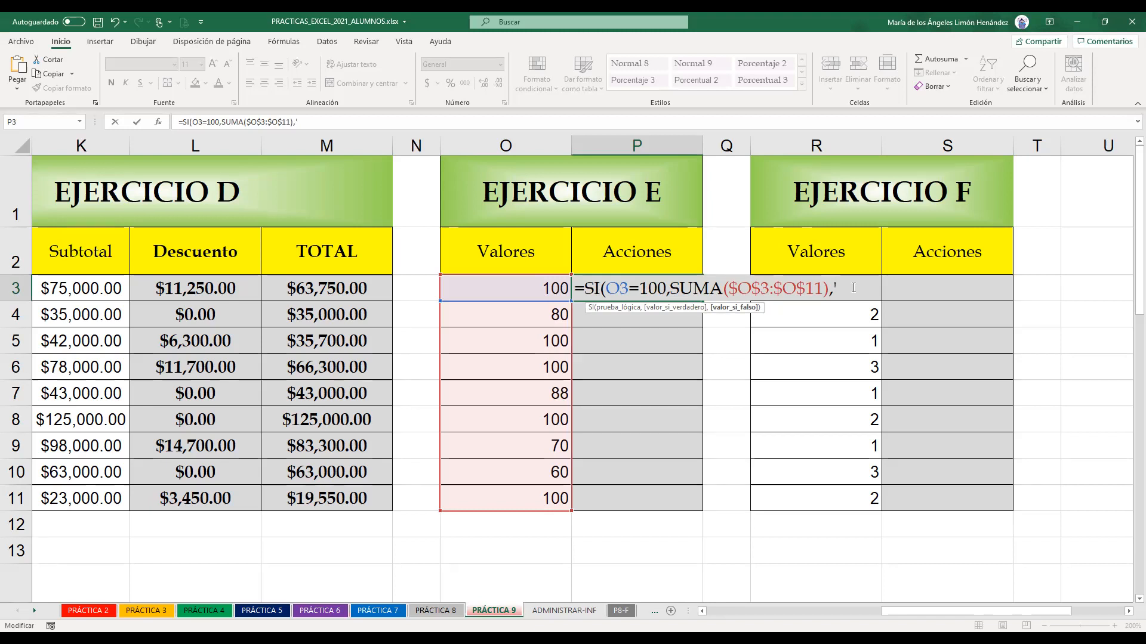
pyautogui.press('BackSpace')
pyautogui.write('")')
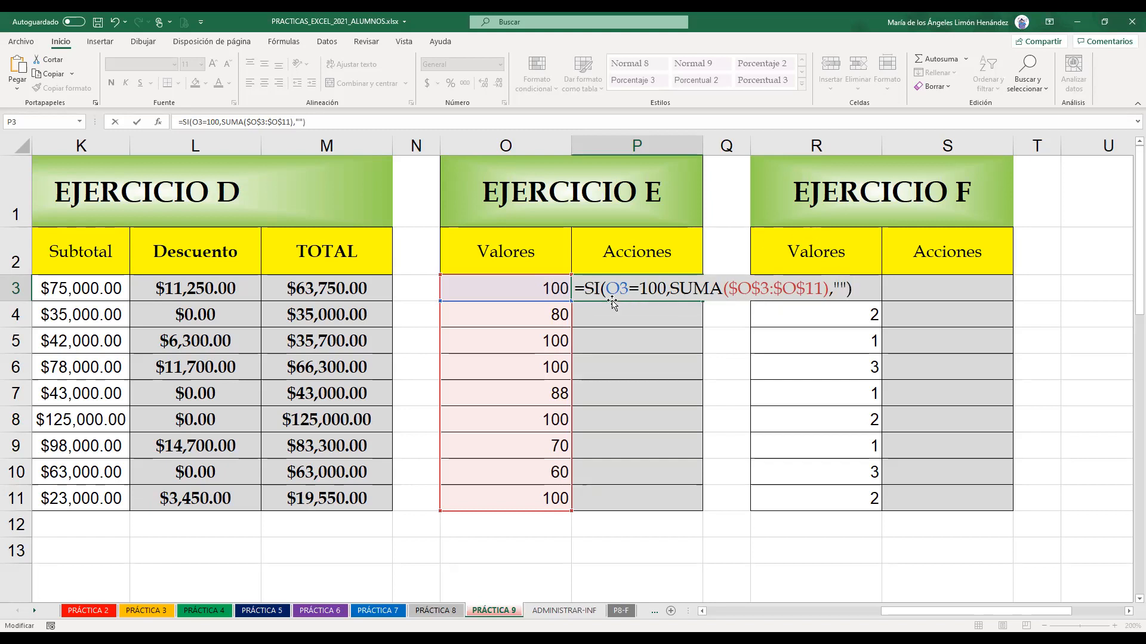
# Check the SUMA and SI parentheses in P3's formula, then enter it and reselect the cell
pyautogui.click(728, 289)
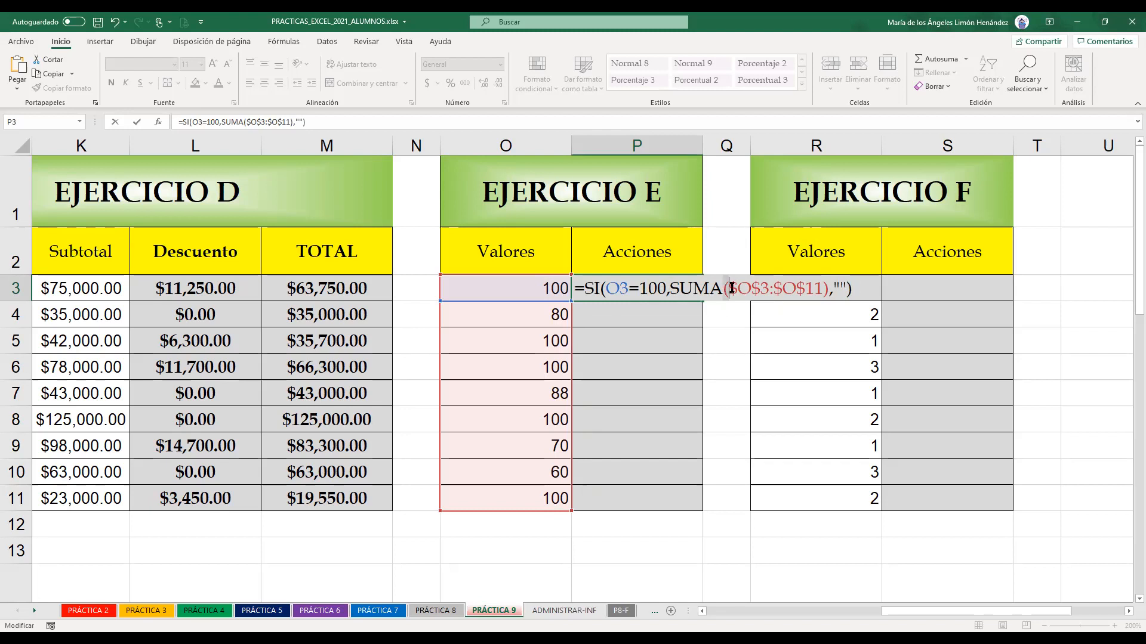
pyautogui.click(829, 289)
pyautogui.click(605, 289)
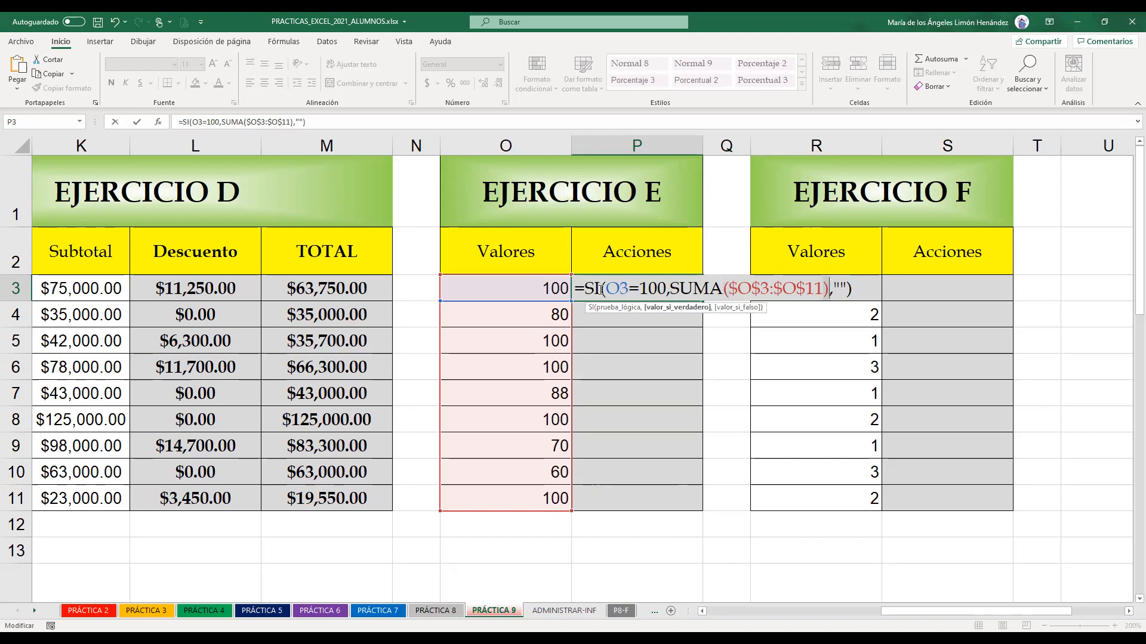
pyautogui.click(854, 288)
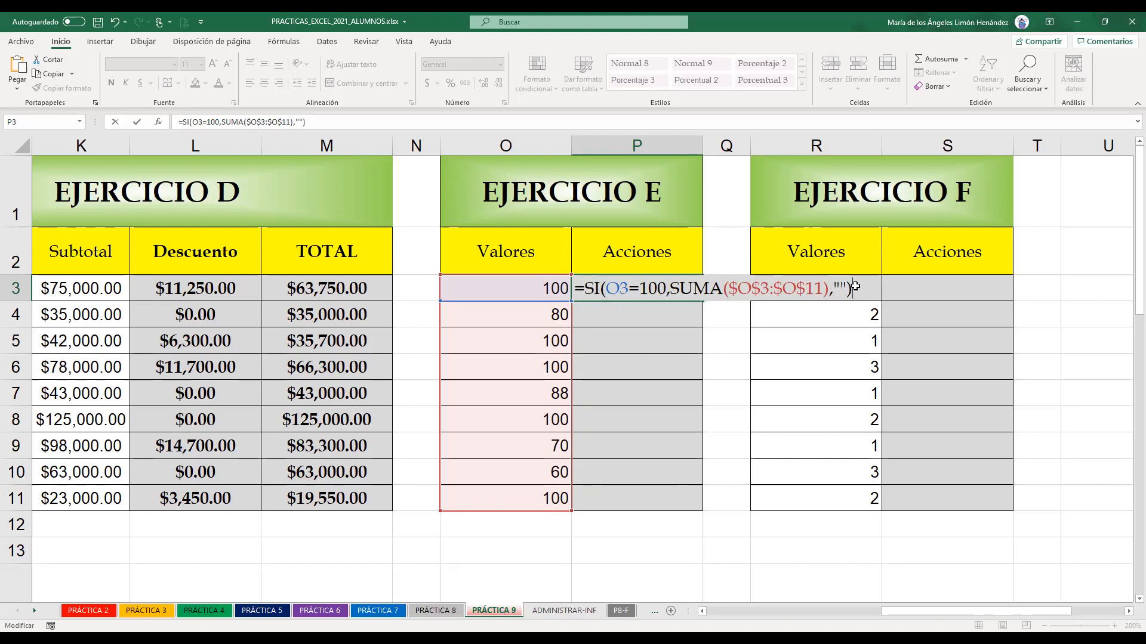
pyautogui.press('Return')
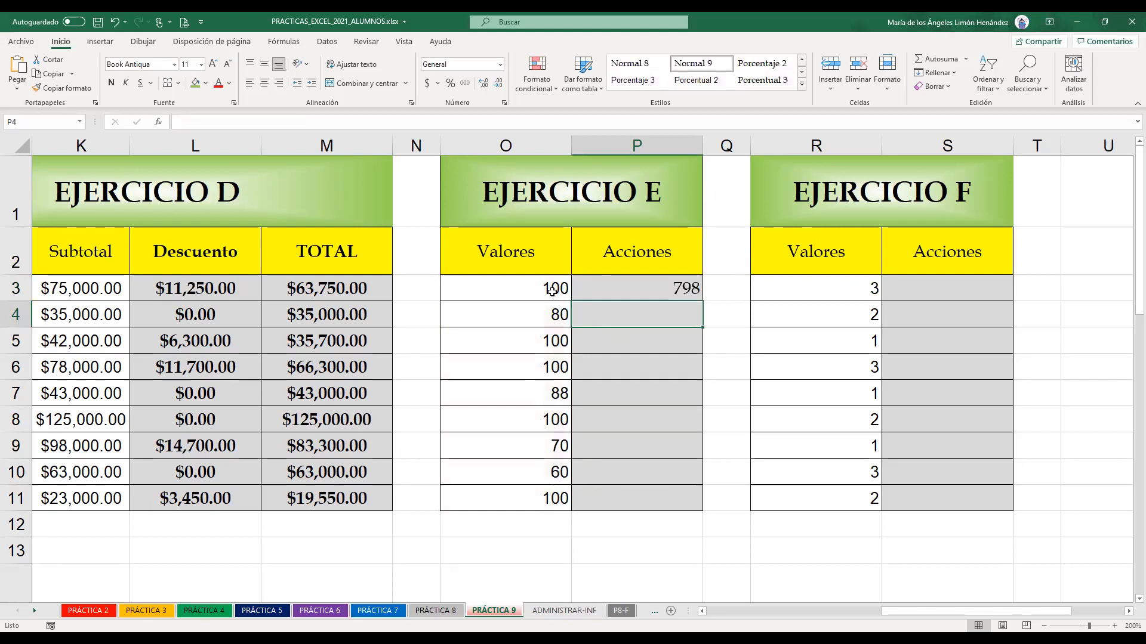
pyautogui.click(675, 289)
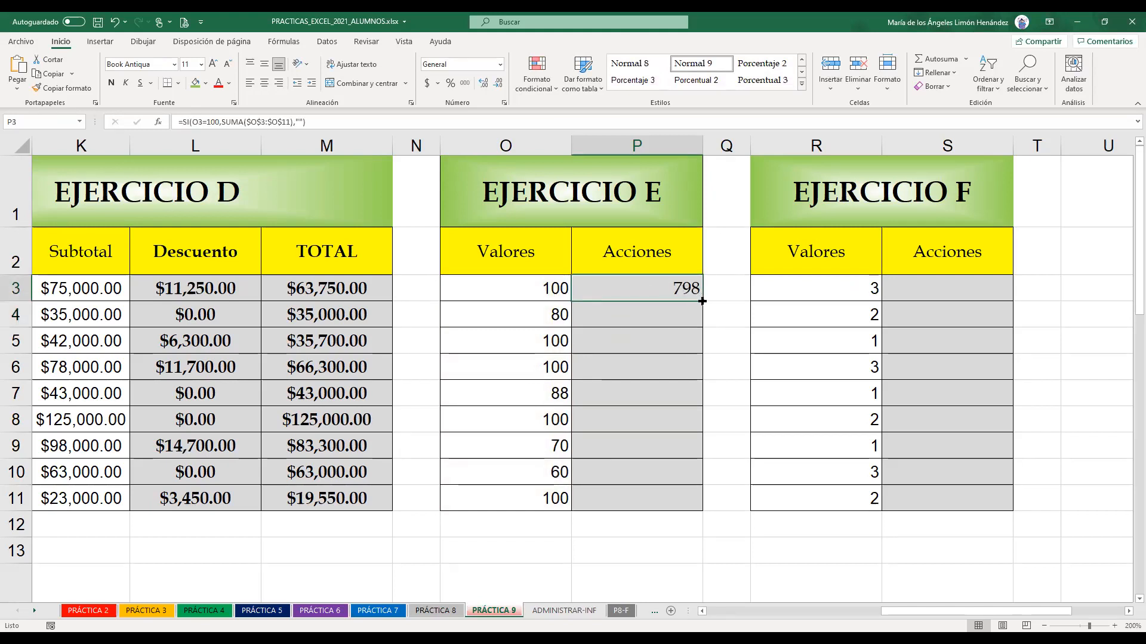
# Fill P3's formula down through P11 and check the Acciones cells beside Valores other than 100
pyautogui.doubleClick(702, 301)
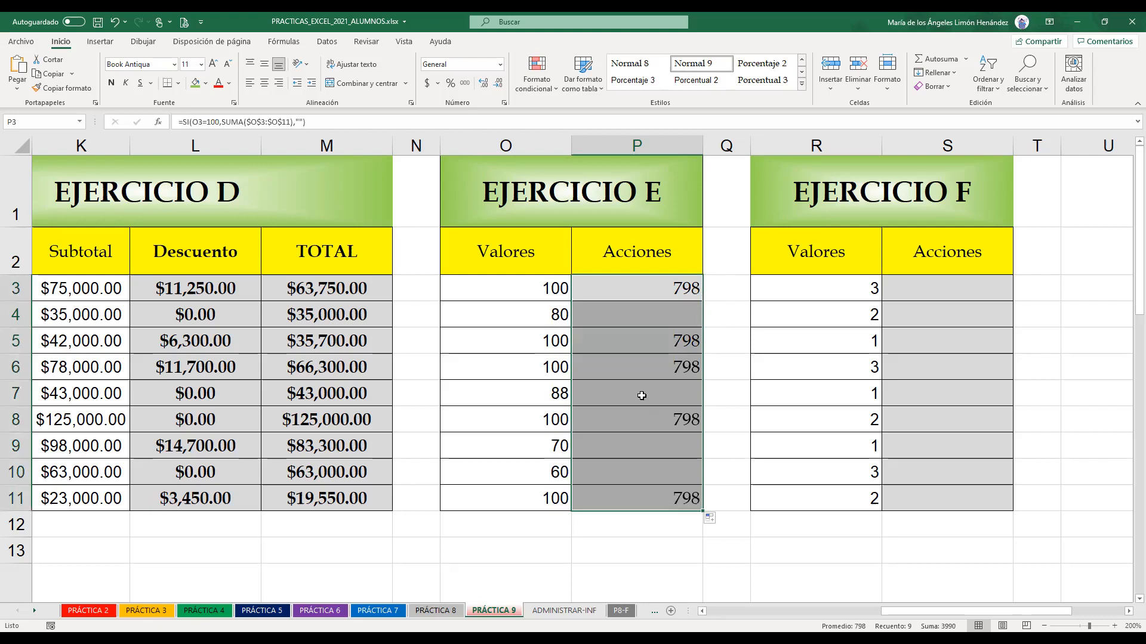
pyautogui.click(555, 394)
pyautogui.click(673, 389)
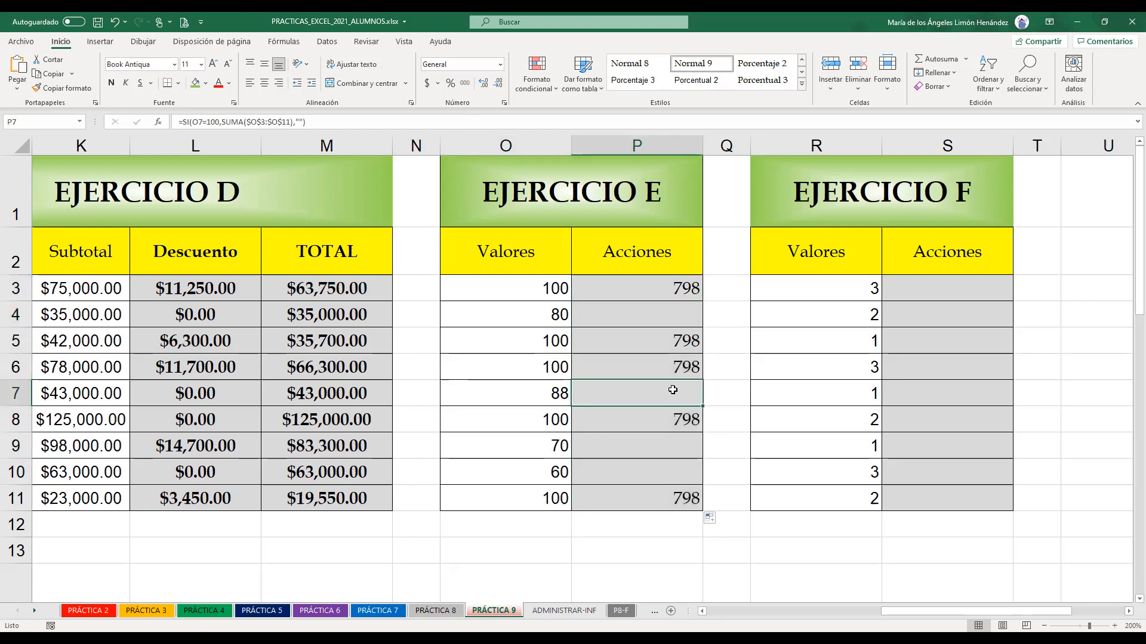
pyautogui.click(659, 447)
pyautogui.click(659, 394)
pyautogui.click(662, 312)
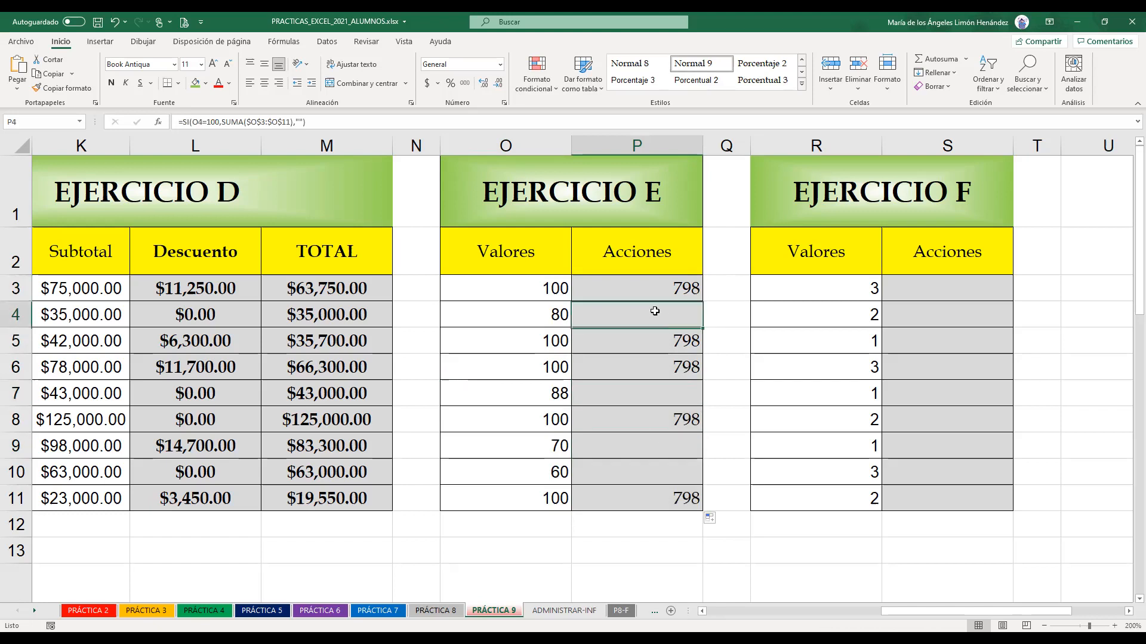
pyautogui.click(665, 392)
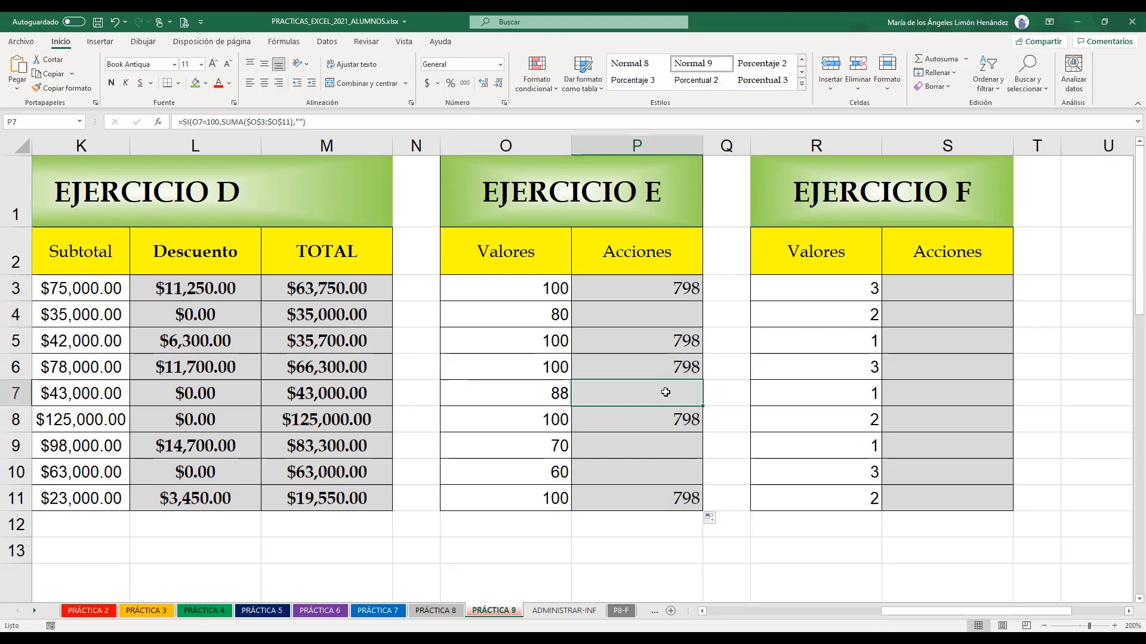
# Apply the Número format to EJERCICIO E's cells O3:P11 and center their contents
pyautogui.moveTo(602, 385); pyautogui.dragTo(627, 493)
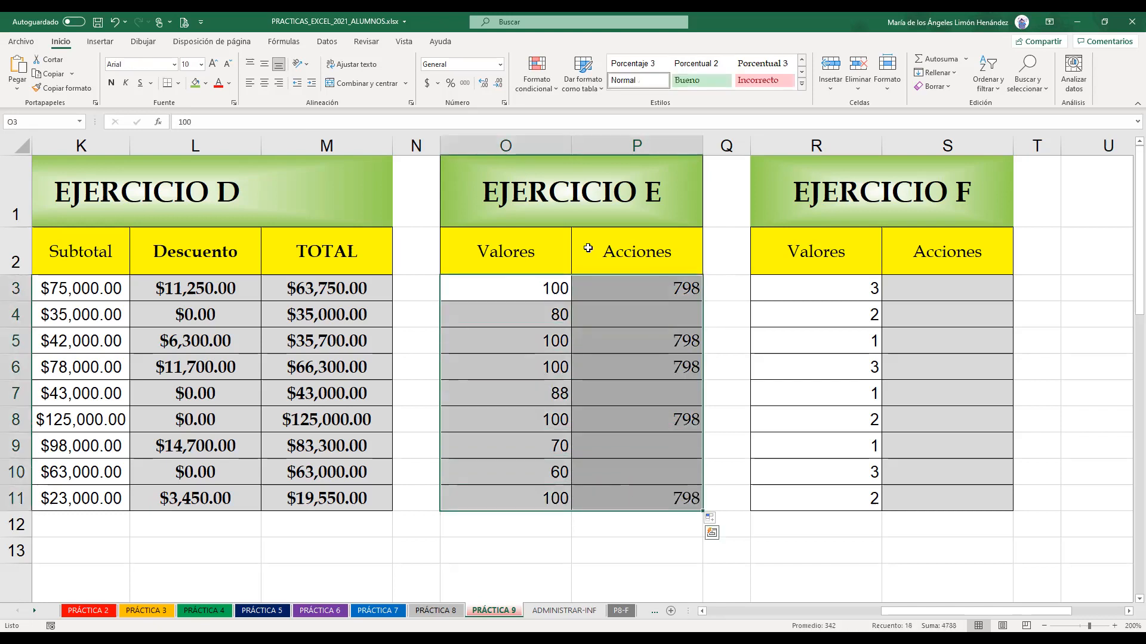
pyautogui.click(500, 66)
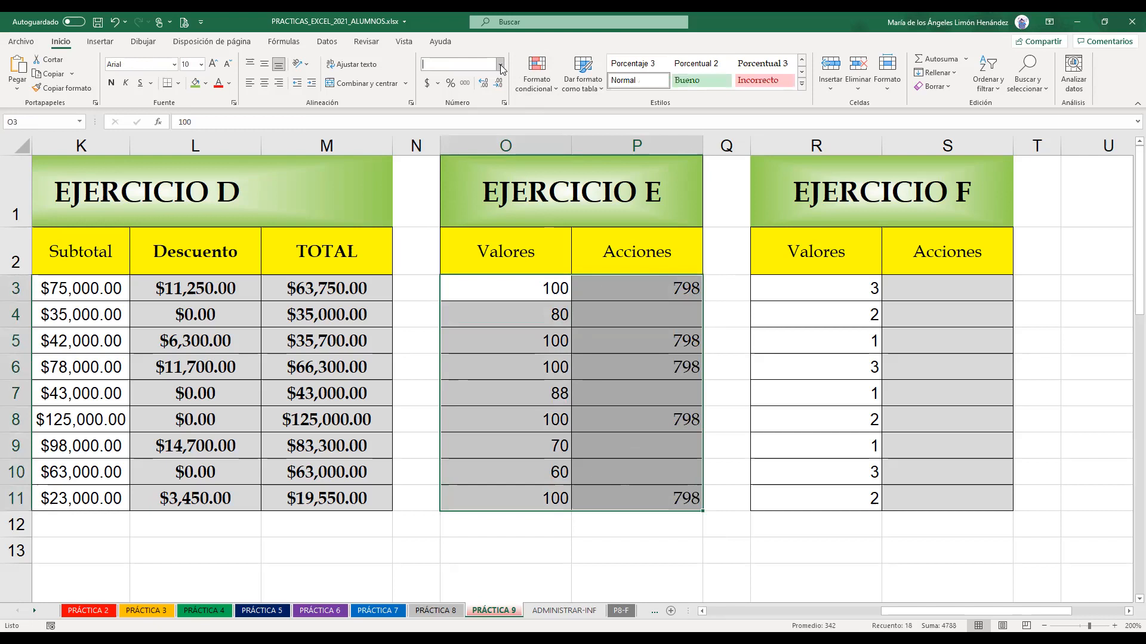
pyautogui.click(480, 111)
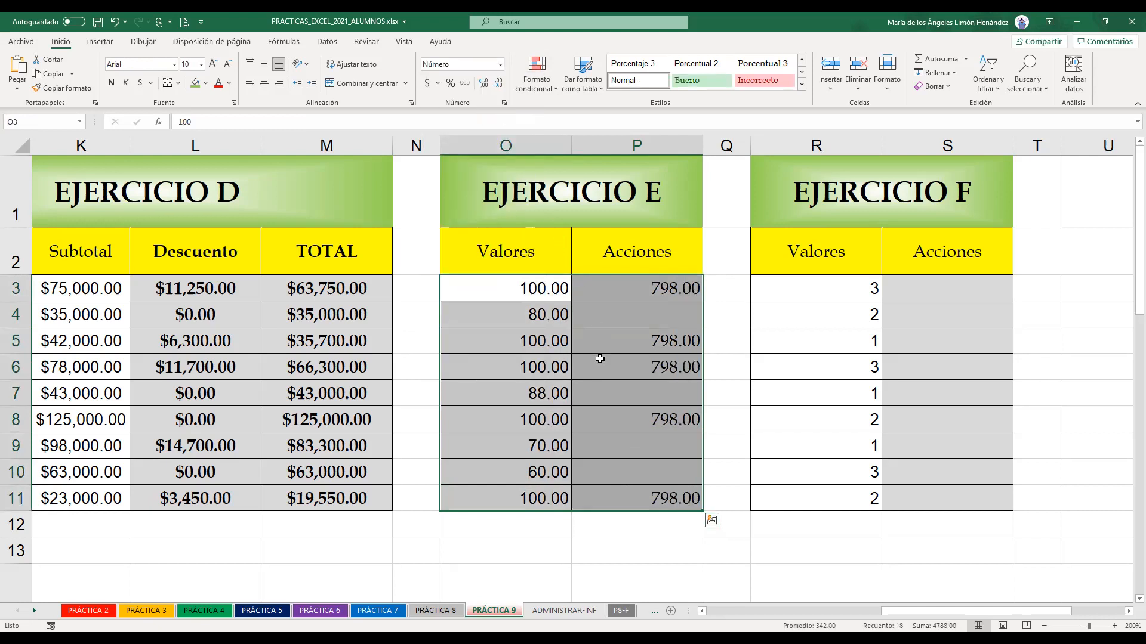
pyautogui.click(1125, 397)
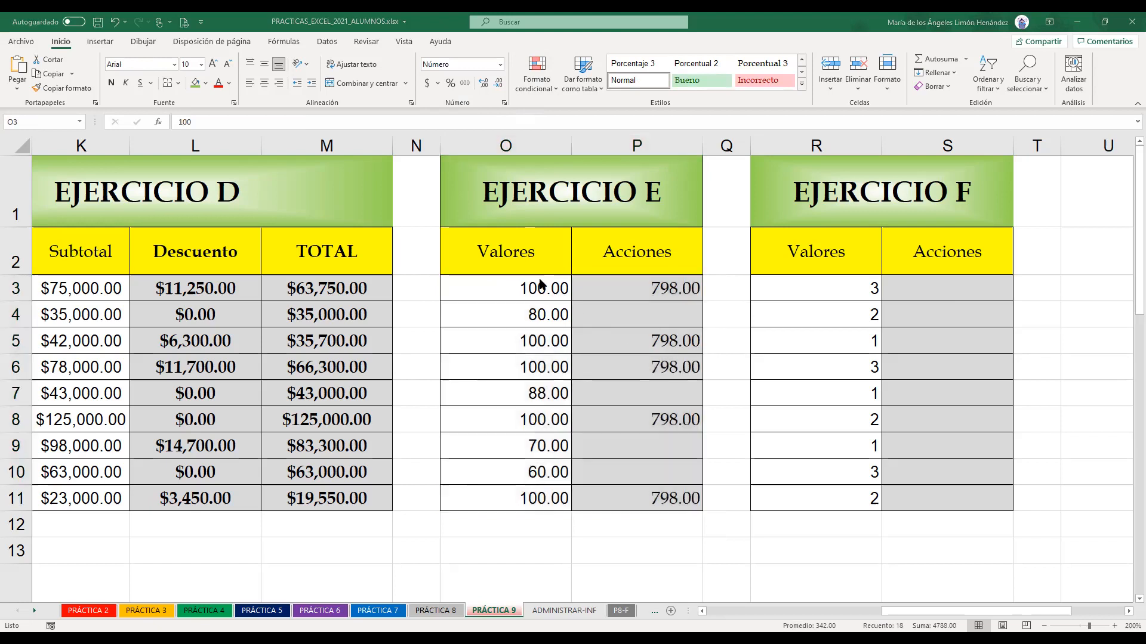
pyautogui.click(486, 288)
pyautogui.click(267, 86)
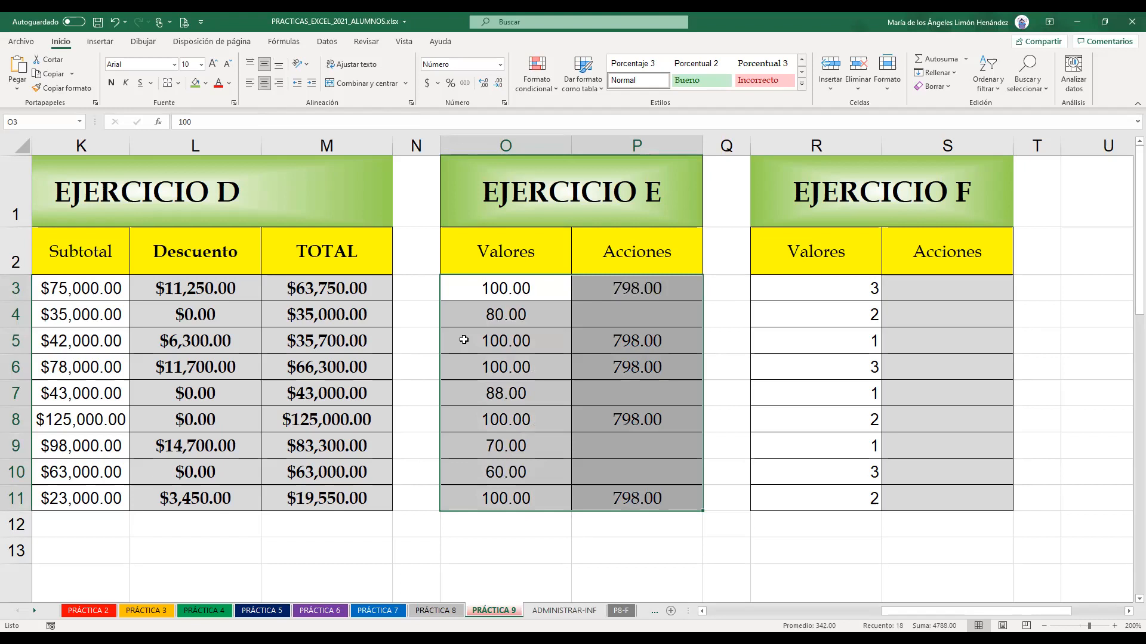
# Make EJERCICIO E's Acciones column bold, header included, from P2 to P11
pyautogui.click(651, 338)
pyautogui.moveTo(646, 245); pyautogui.dragTo(600, 497)
pyautogui.click(111, 83)
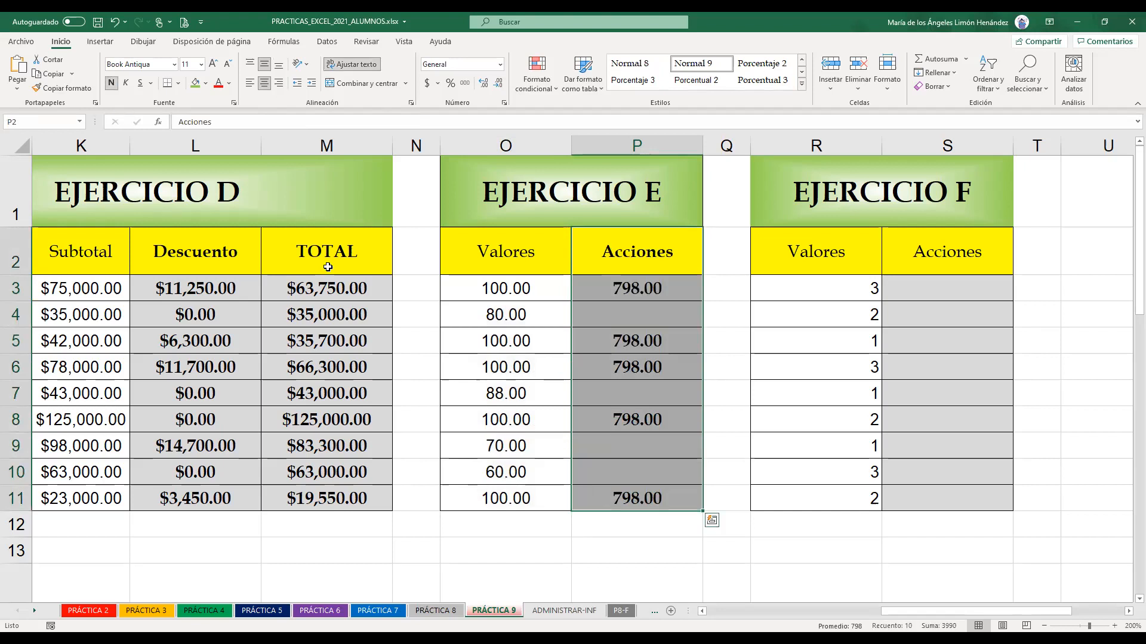
pyautogui.click(742, 535)
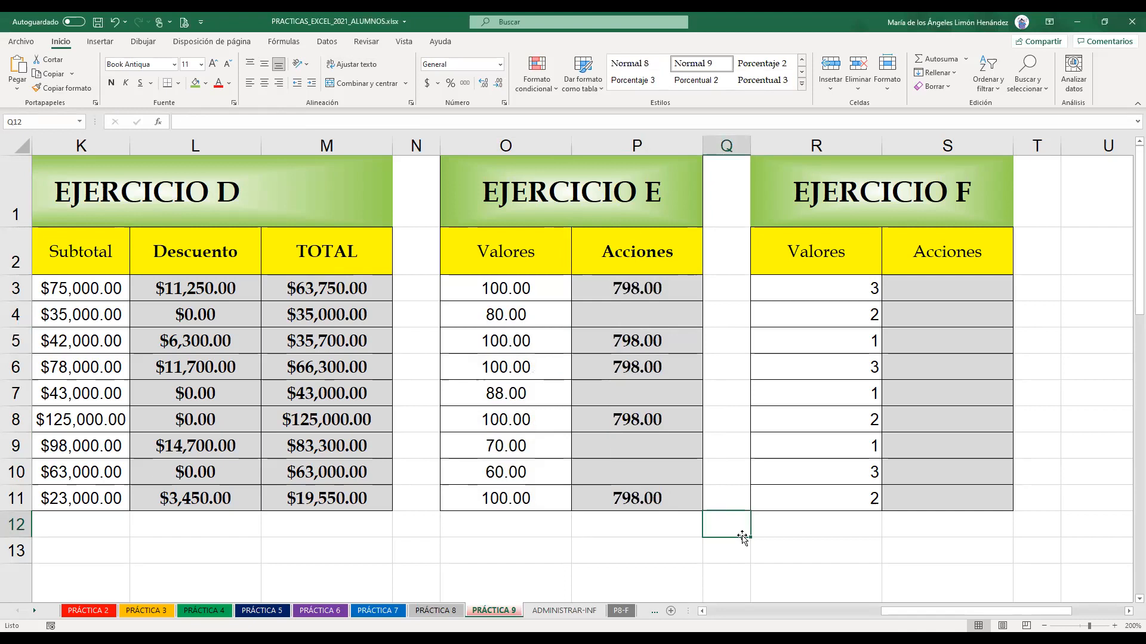
pyautogui.click(799, 554)
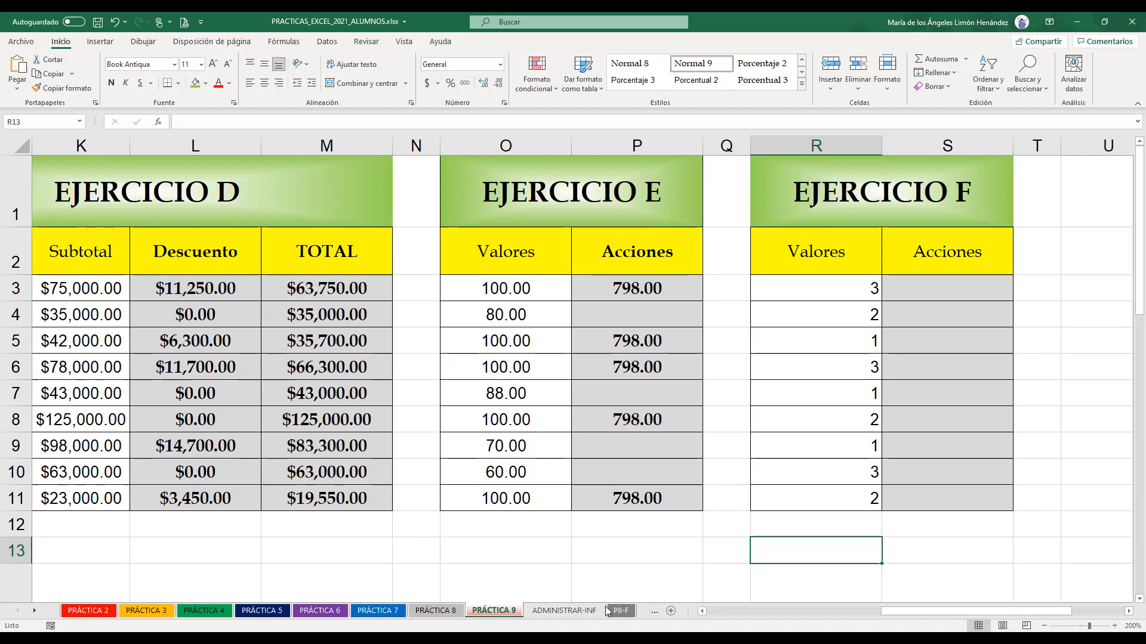
pyautogui.click(586, 610)
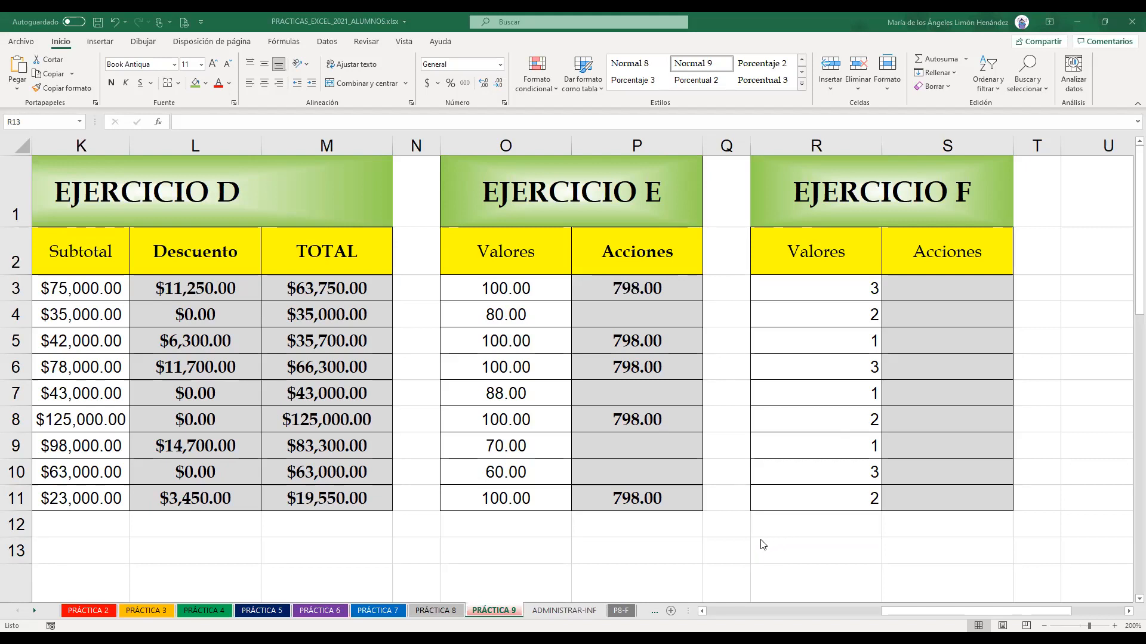
pyautogui.click(658, 558)
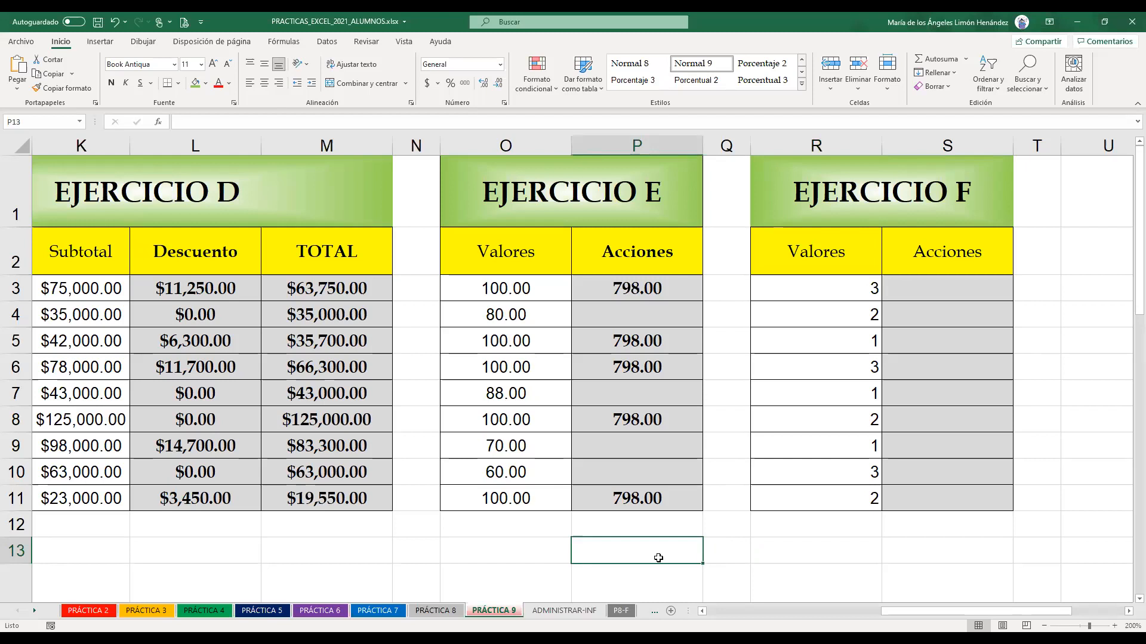
# Open the page setup of the PRÁCTICA 9 sheet and review its orientation, scaling, paper size, margins and page centering
pyautogui.click(213, 41)
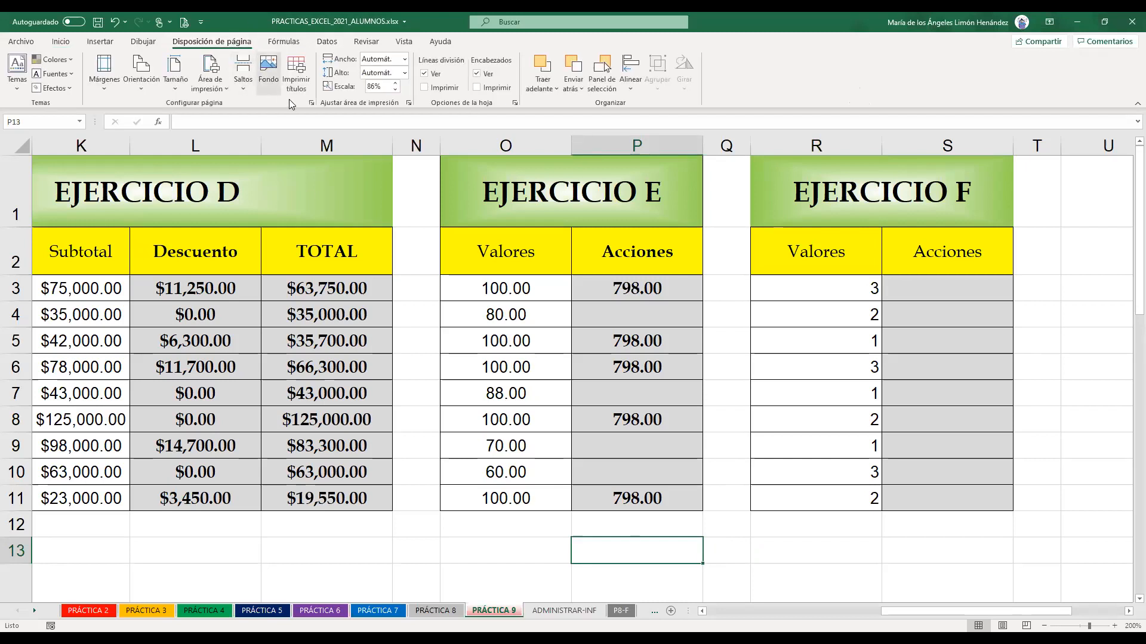
pyautogui.click(310, 103)
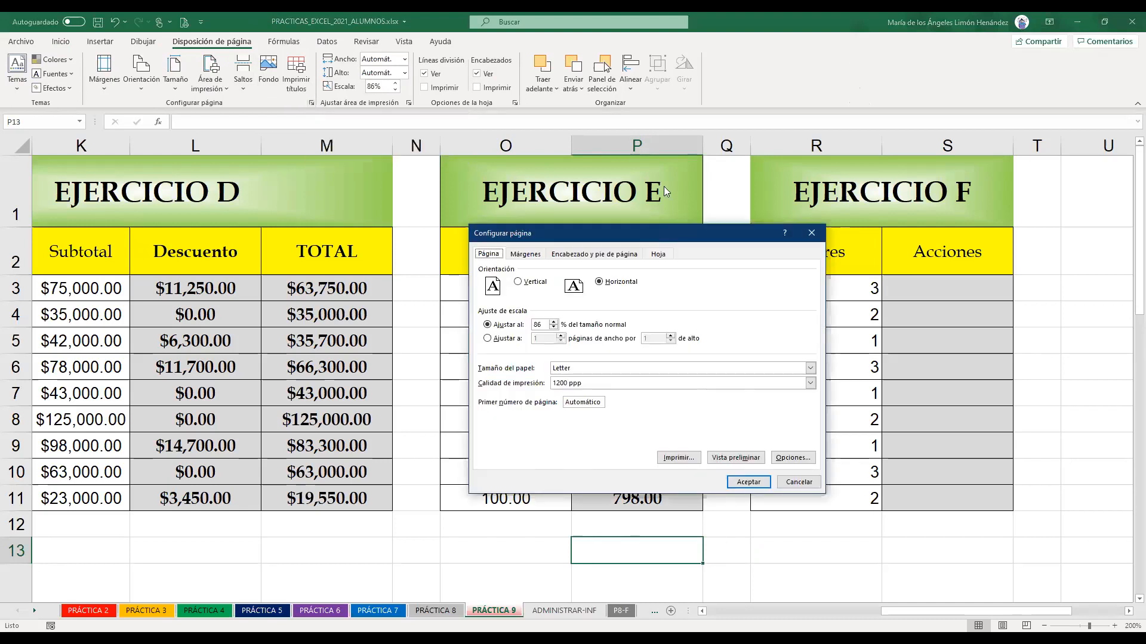
pyautogui.moveTo(588, 233); pyautogui.dragTo(605, 190)
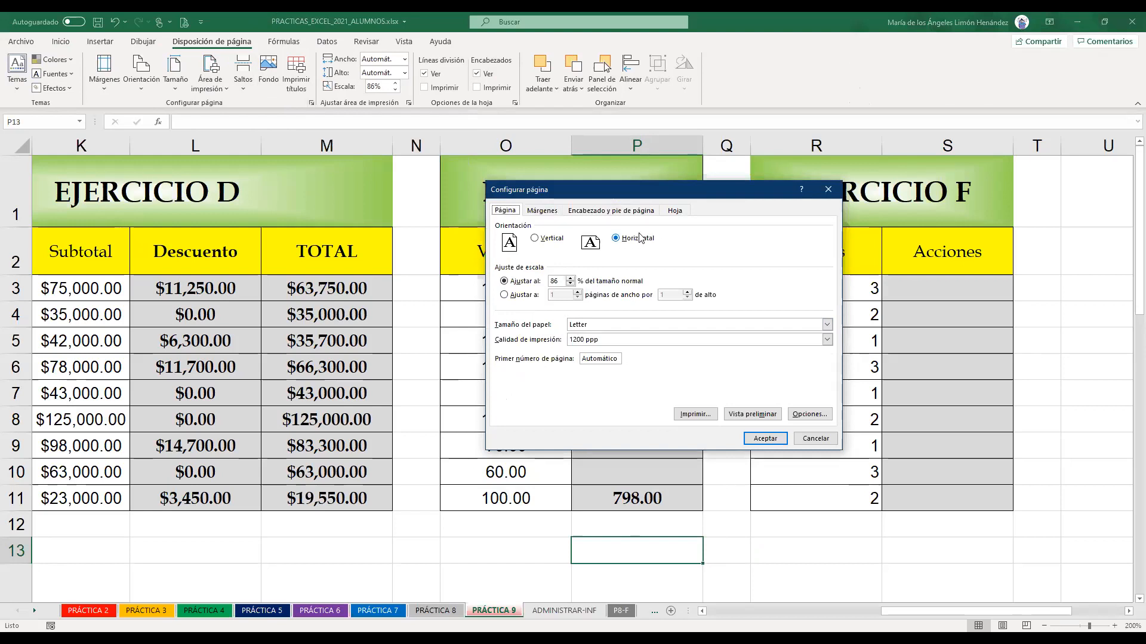
pyautogui.click(543, 211)
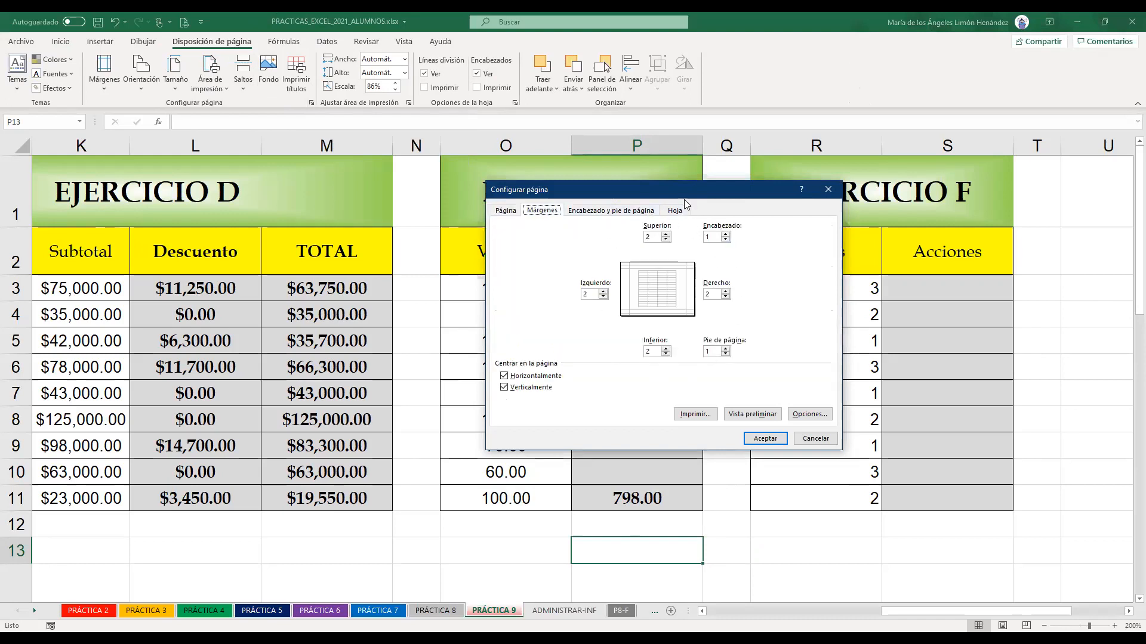
pyautogui.moveTo(656, 174); pyautogui.dragTo(656, 174)
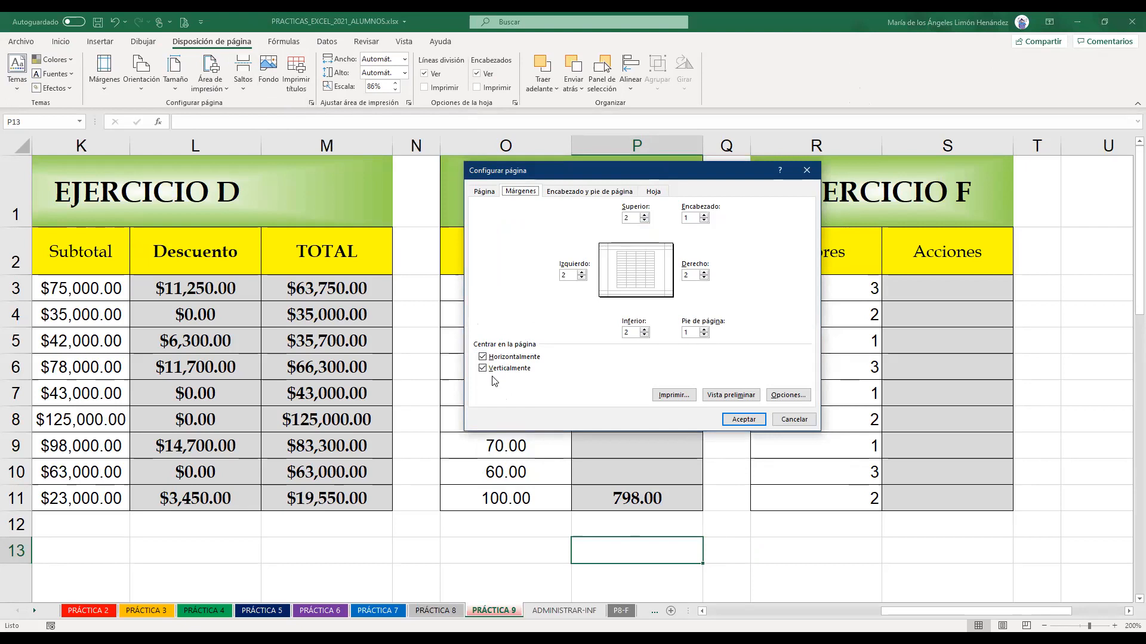
# Review each section of the sheet's custom header and custom footer, accepting both as they are
pyautogui.click(618, 195)
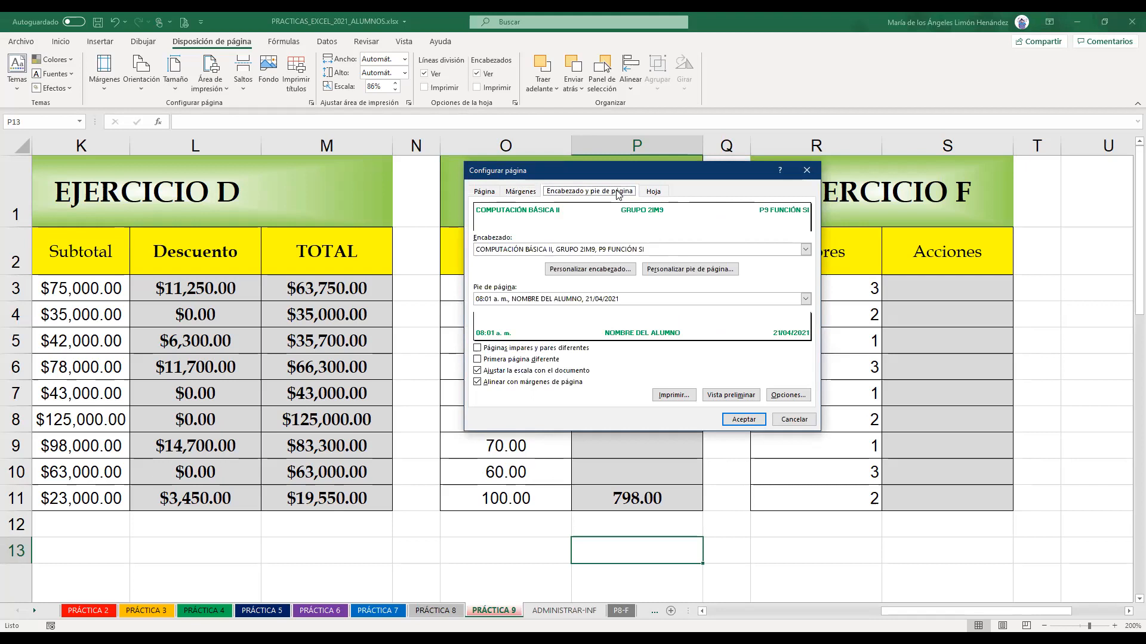
pyautogui.click(612, 270)
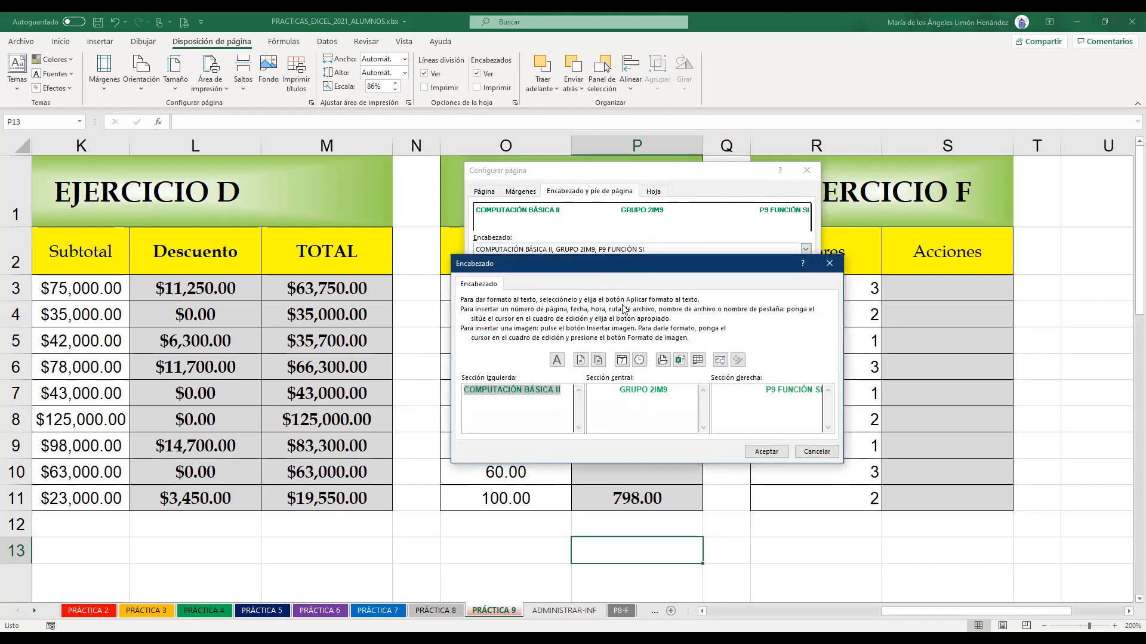
pyautogui.click(638, 388)
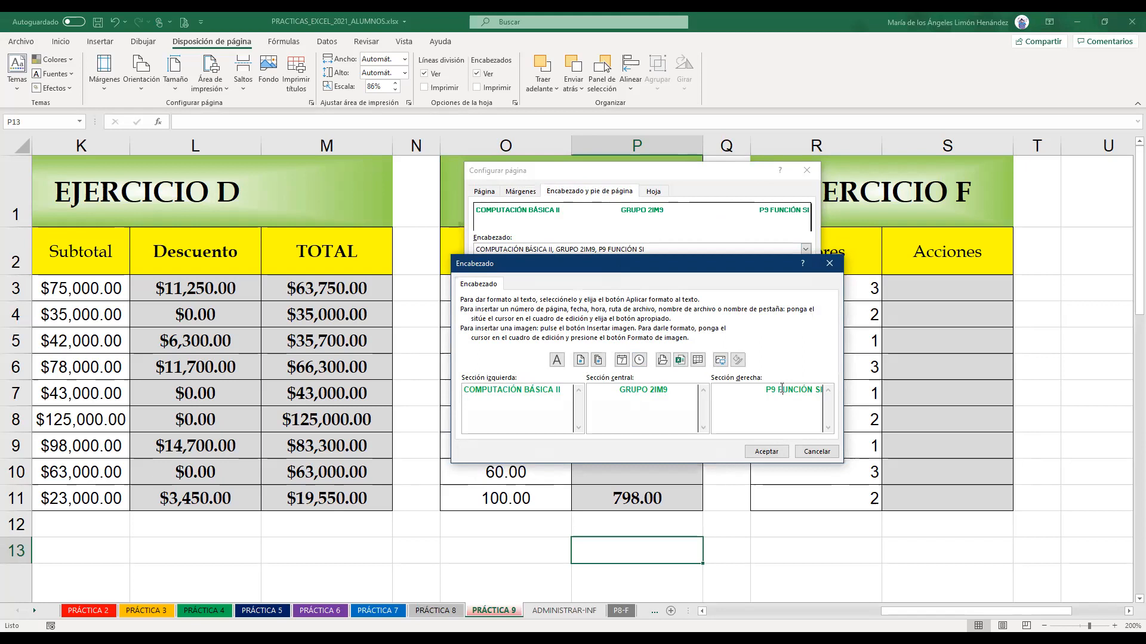
pyautogui.click(783, 453)
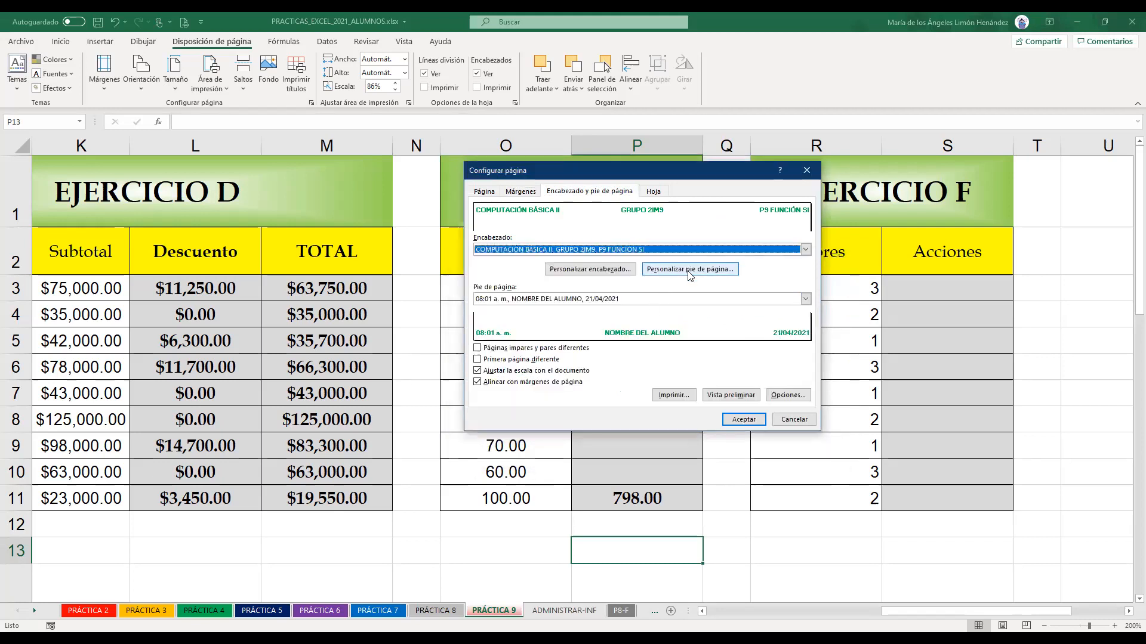
pyautogui.click(689, 270)
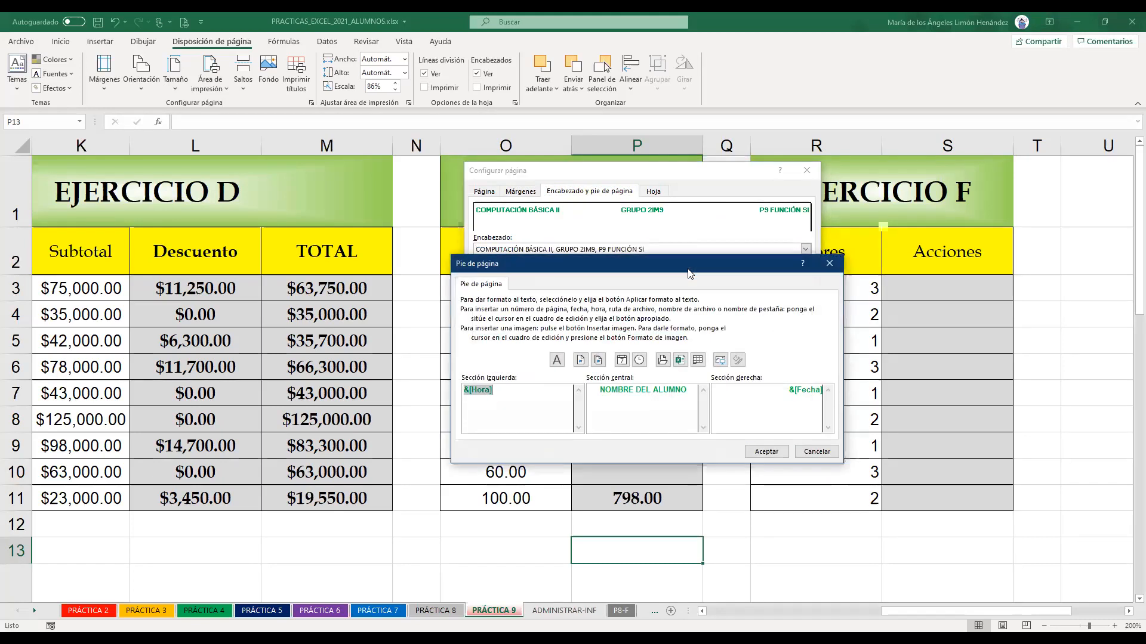
pyautogui.click(528, 395)
pyautogui.click(767, 390)
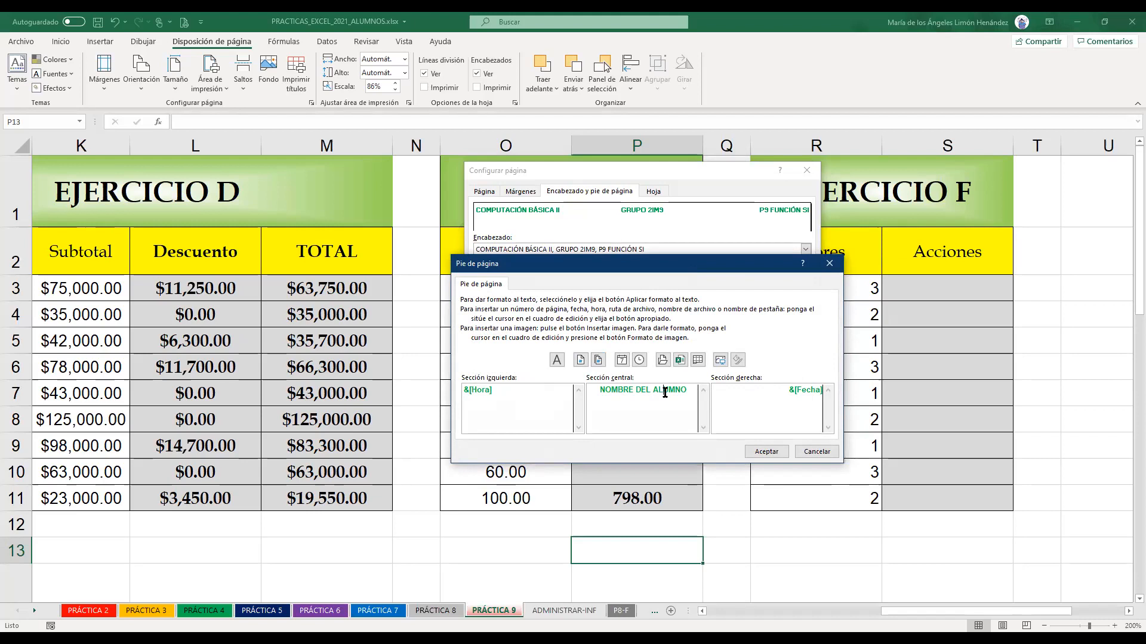
pyautogui.click(773, 453)
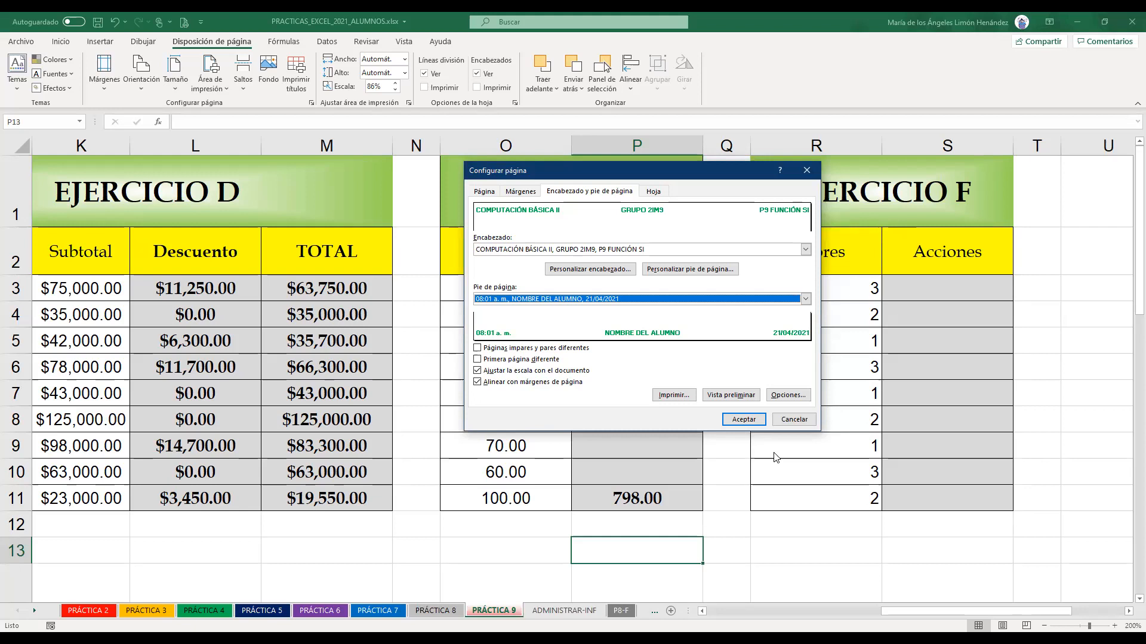
# Set the sheet's printing page order to "Hacia la derecha, luego hacia abajo"
pyautogui.click(656, 196)
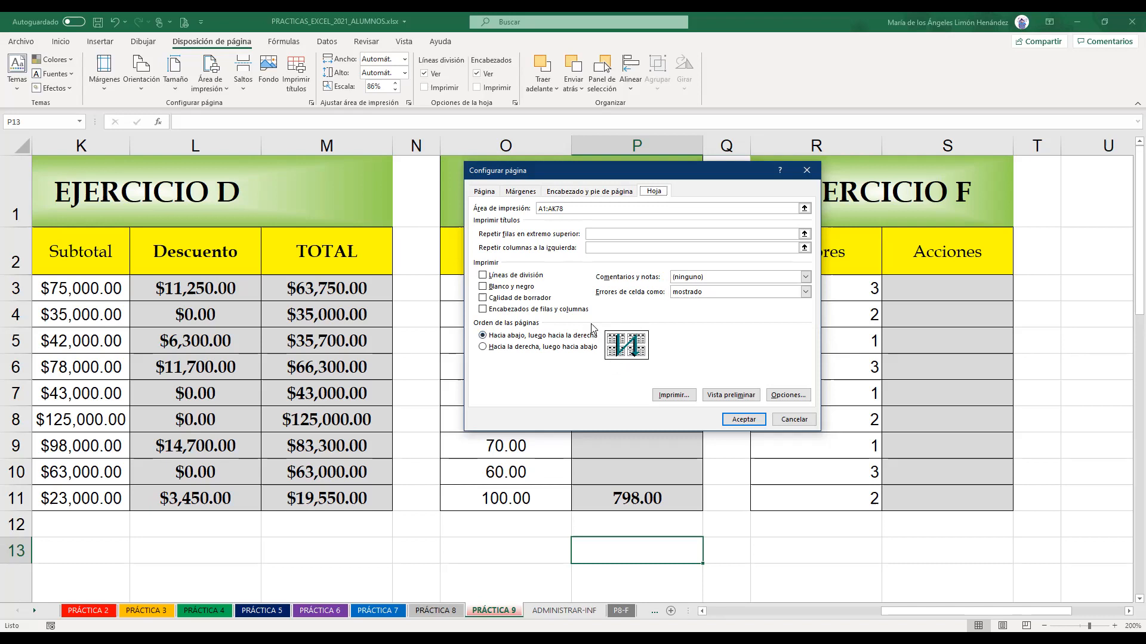
pyautogui.click(483, 347)
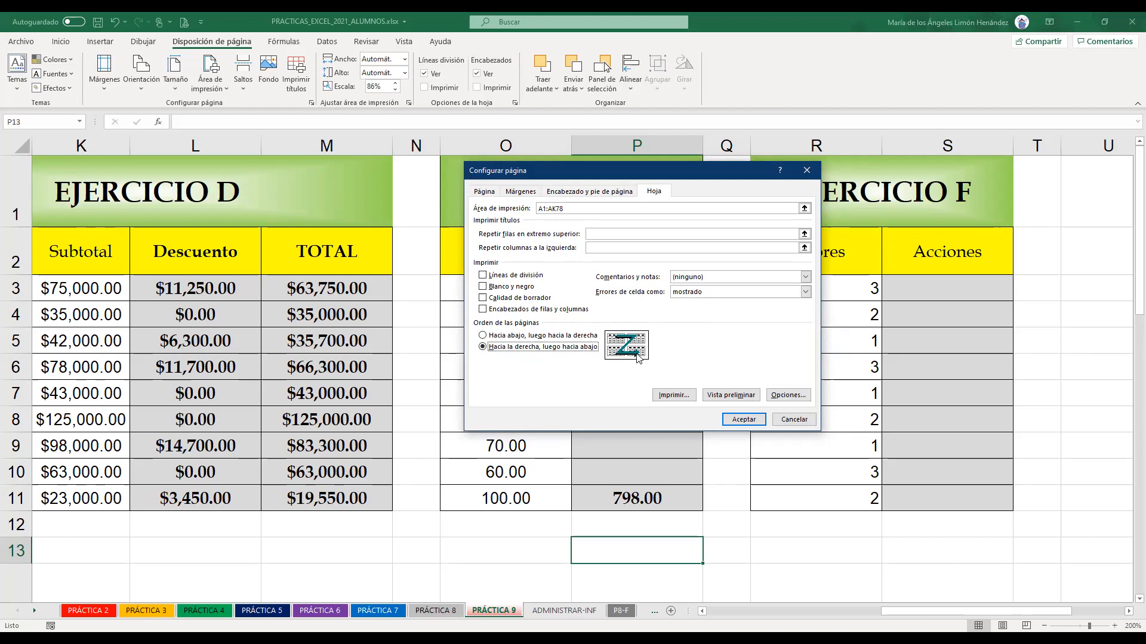
pyautogui.click(512, 339)
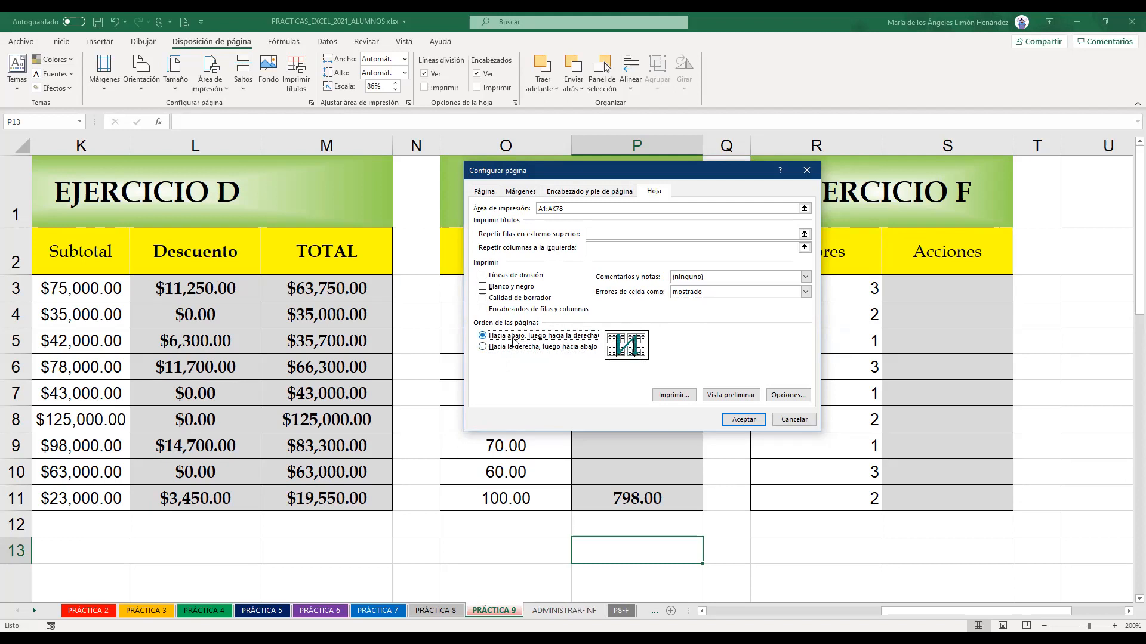
pyautogui.click(514, 347)
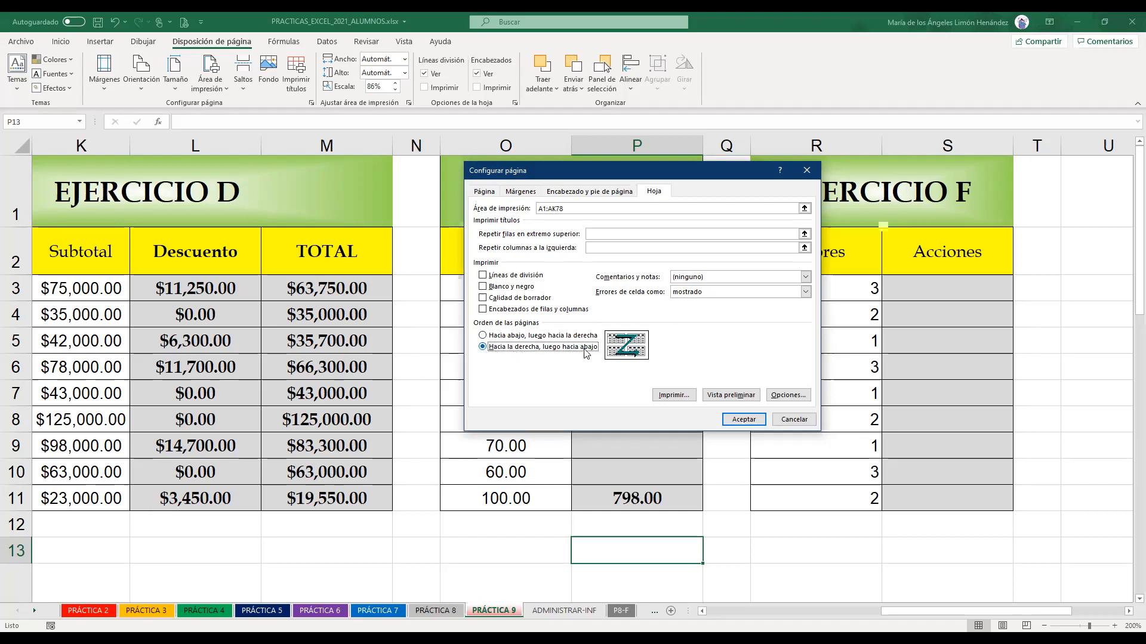
# Recheck the sheet's orientation, margins, header and footer, page order and printer options, and accept the page setup
pyautogui.click(484, 192)
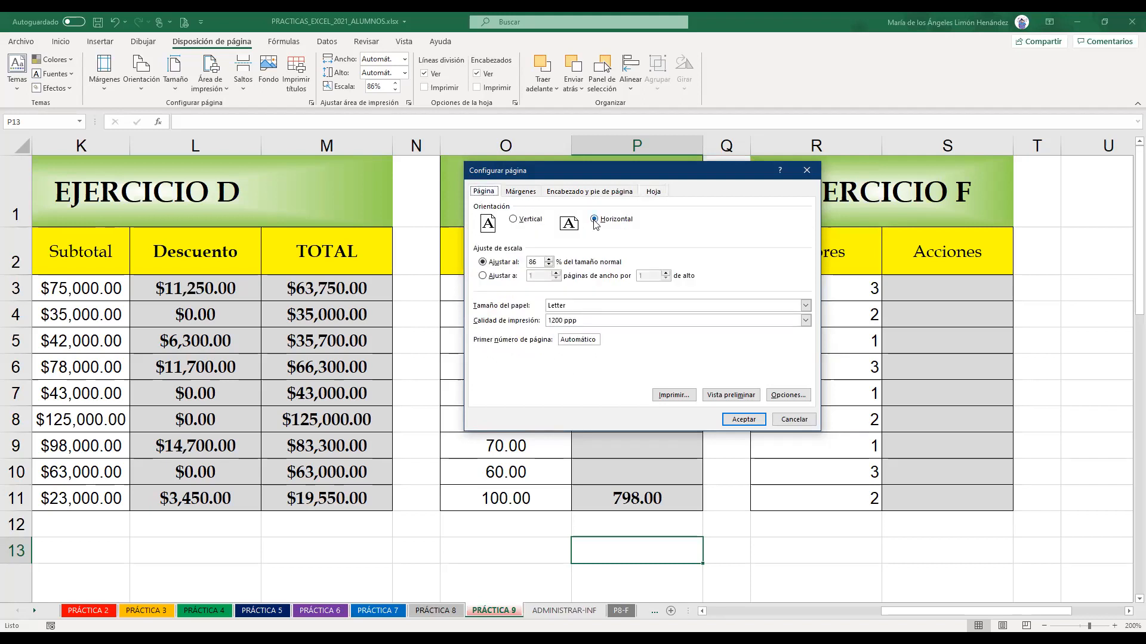
pyautogui.click(520, 192)
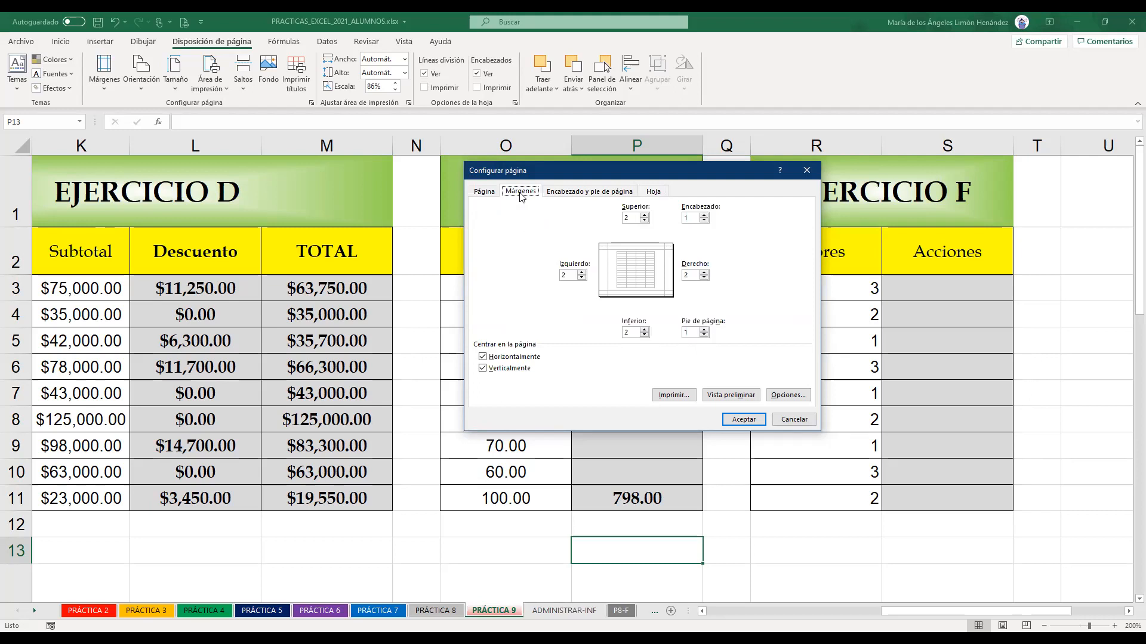
pyautogui.click(608, 192)
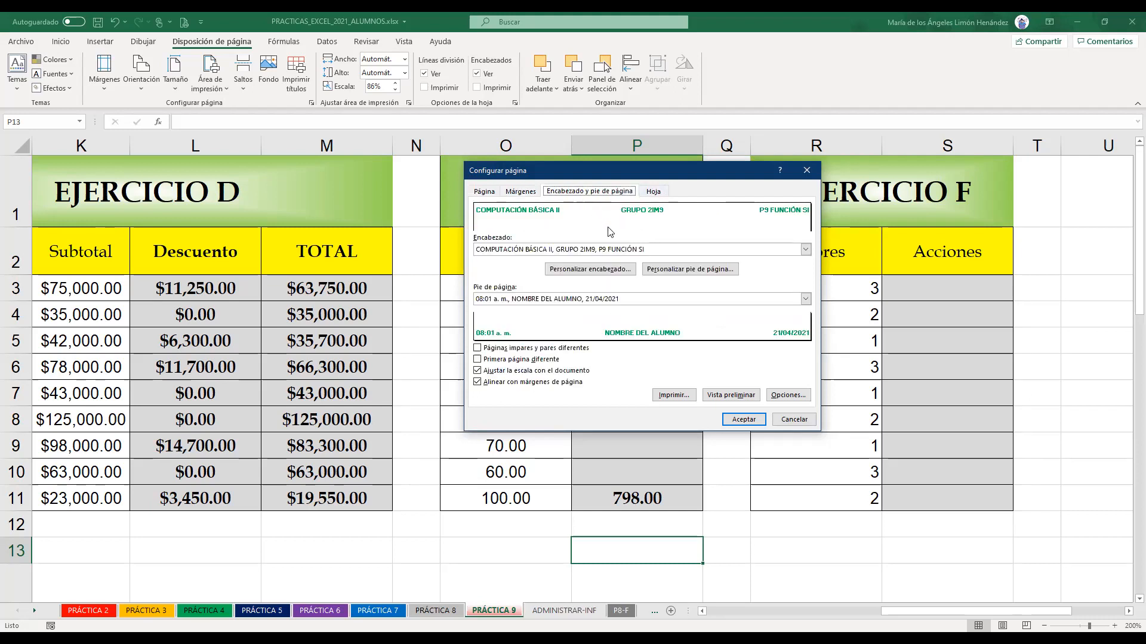
pyautogui.click(652, 193)
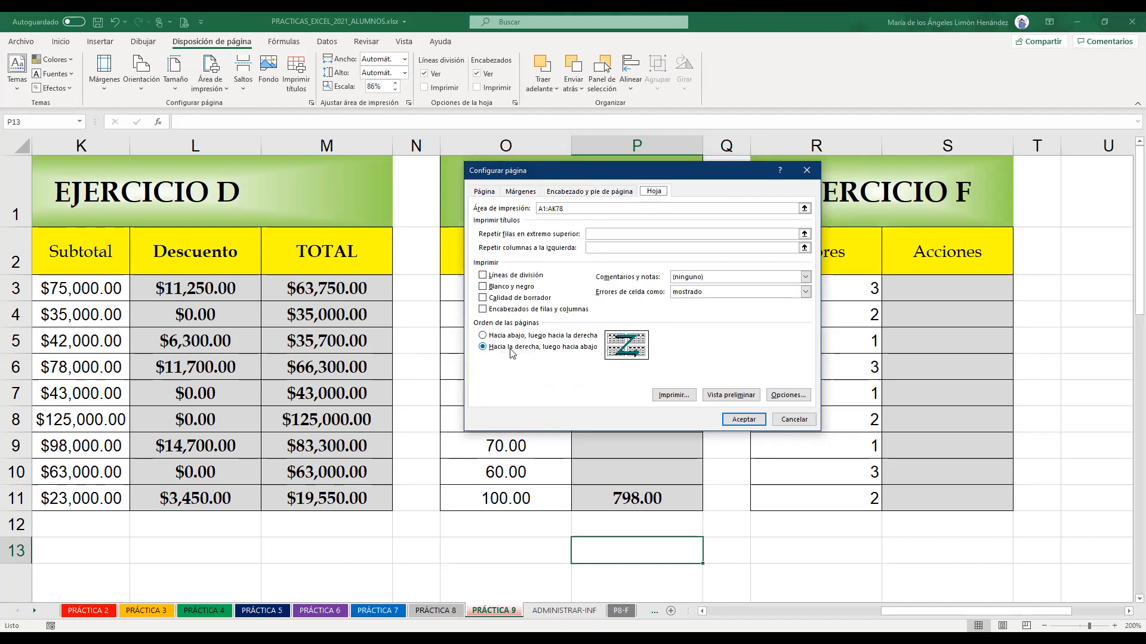
pyautogui.click(798, 398)
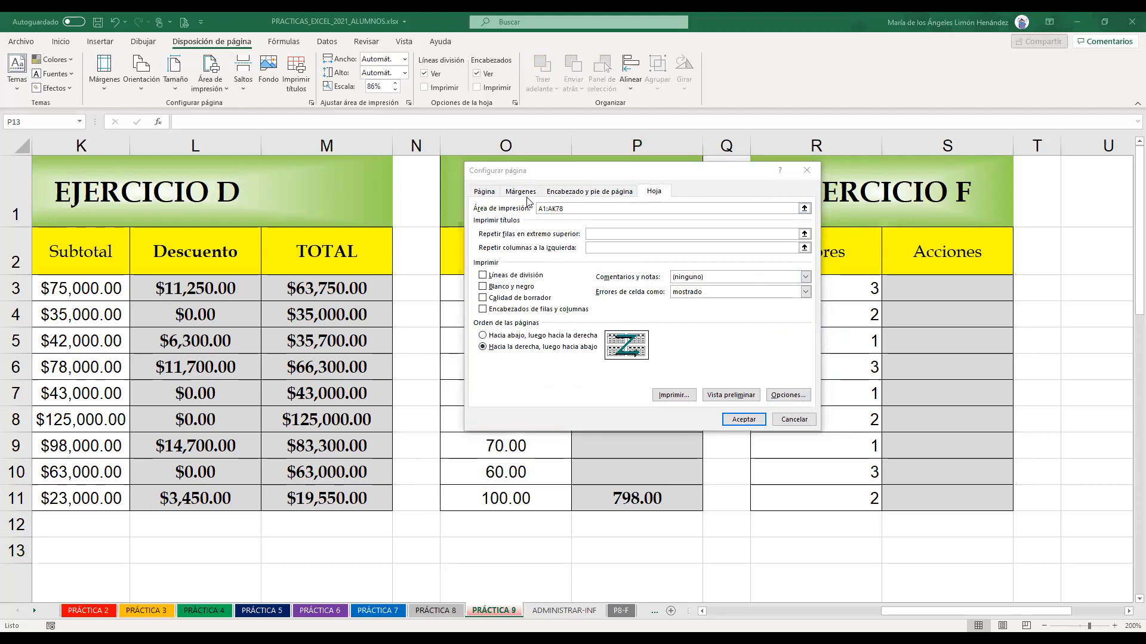
pyautogui.click(580, 191)
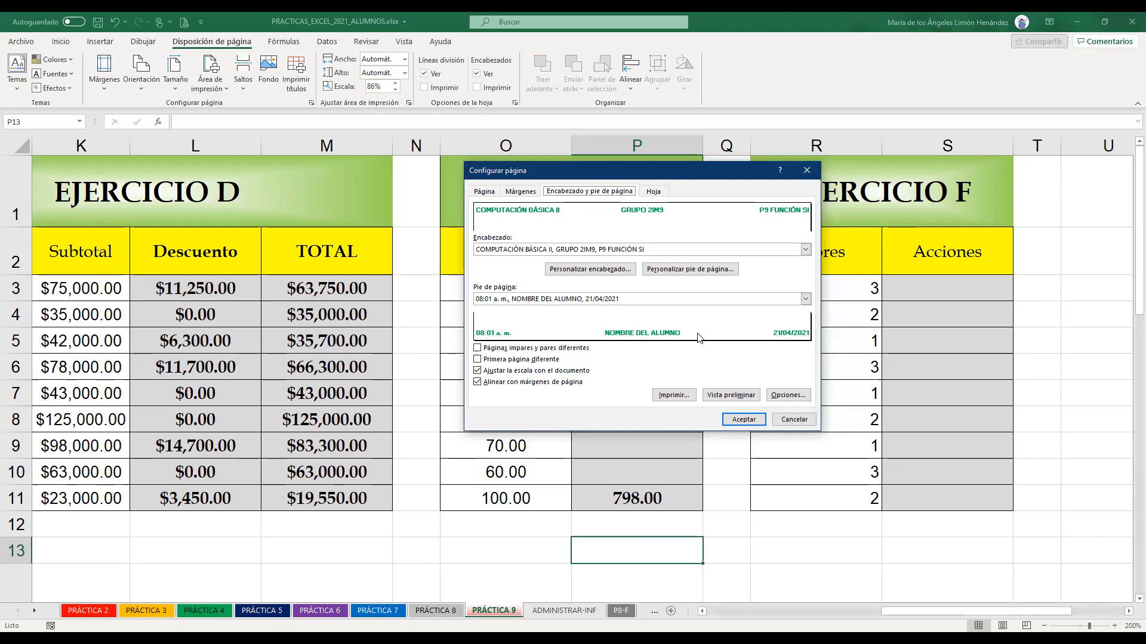
pyautogui.click(736, 422)
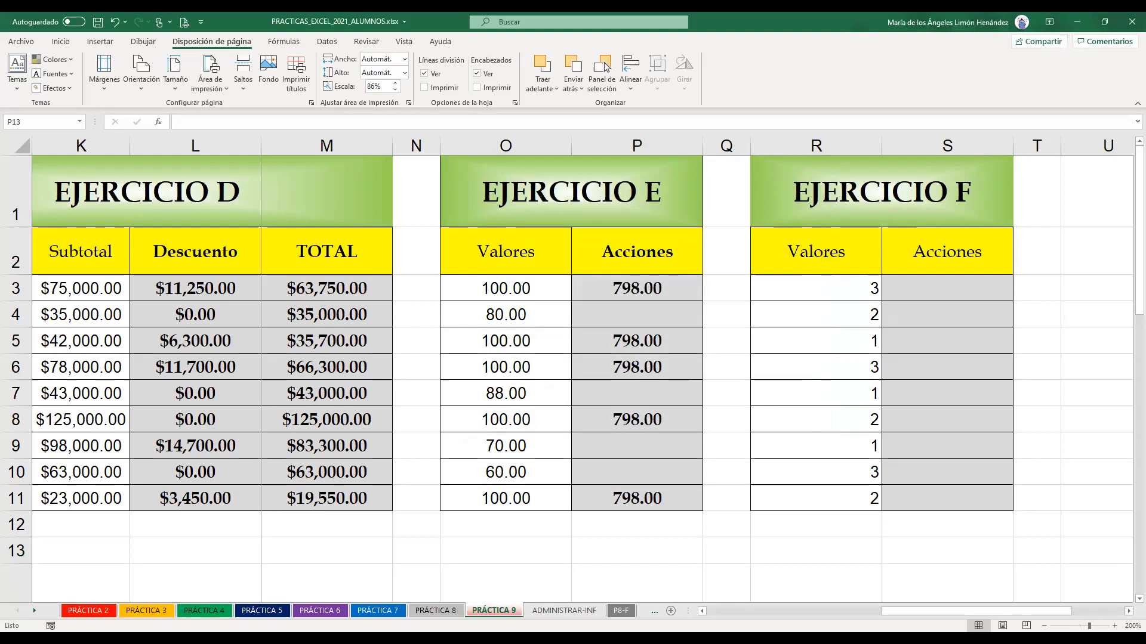
# In page break preview, try placing vertical breaks after columns I and S and ending the print area at column S
pyautogui.click(1026, 625)
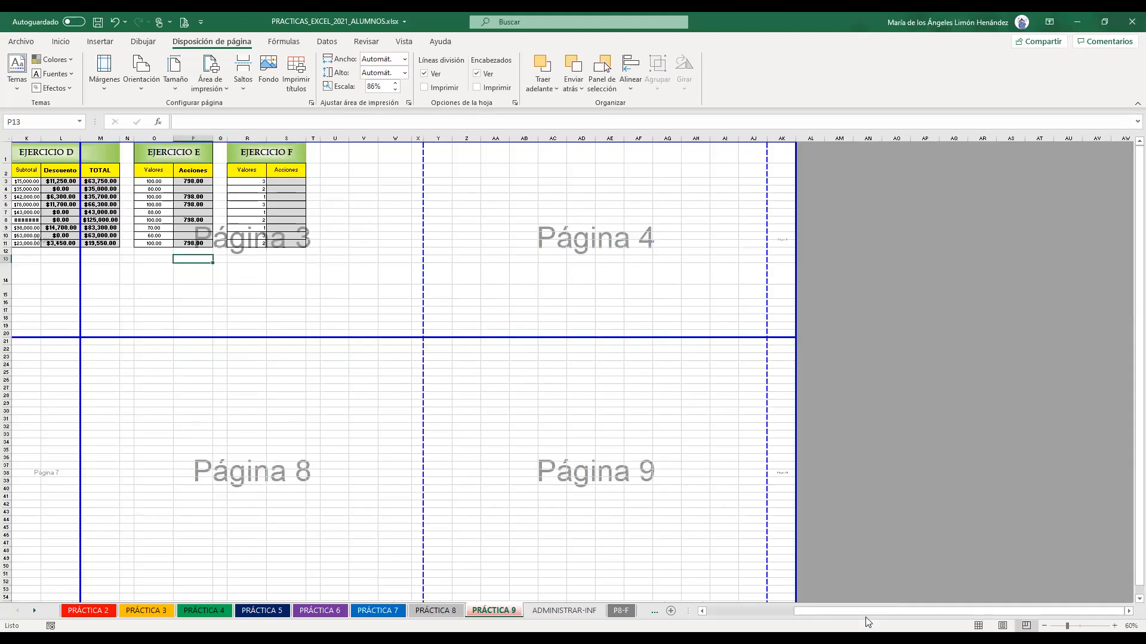
pyautogui.moveTo(874, 610); pyautogui.dragTo(765, 617)
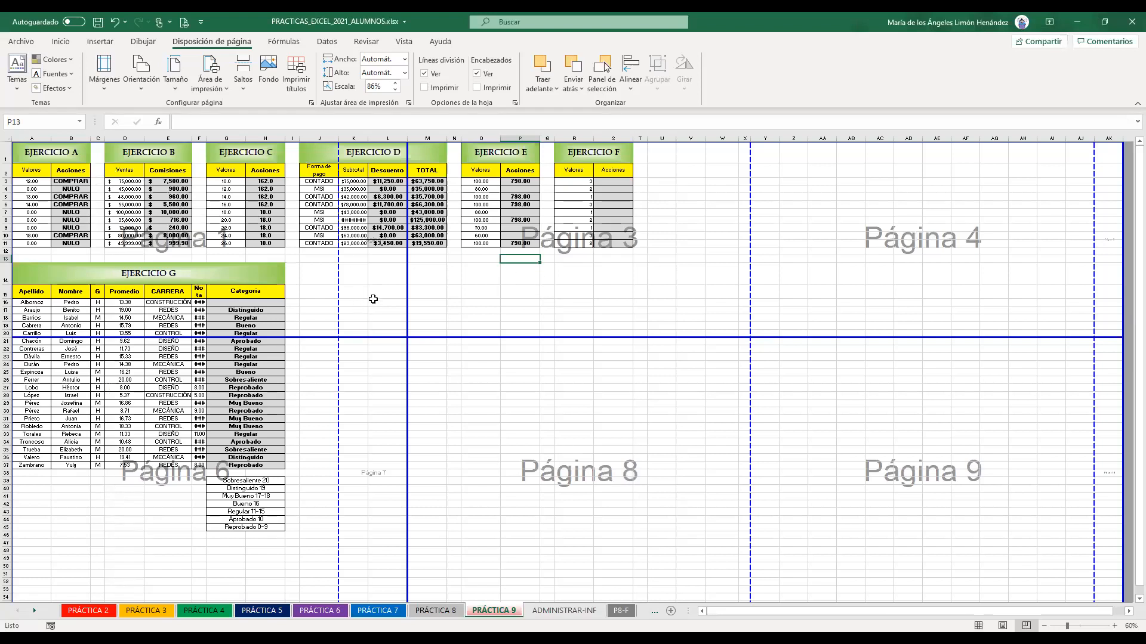
pyautogui.moveTo(339, 294); pyautogui.dragTo(304, 286)
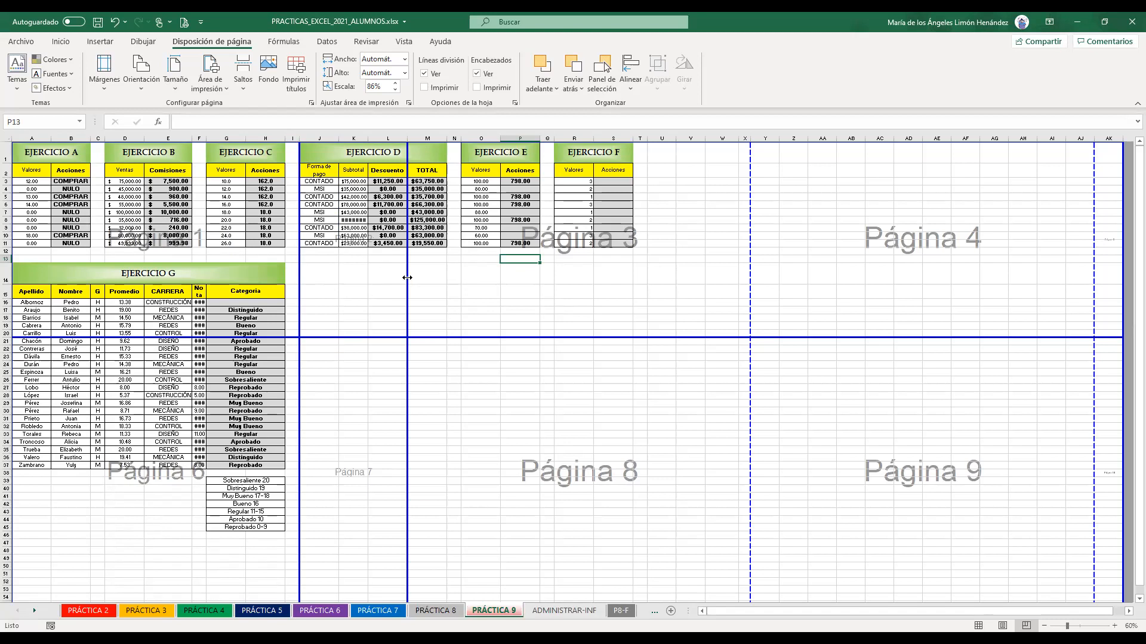
pyautogui.moveTo(407, 278); pyautogui.dragTo(636, 265)
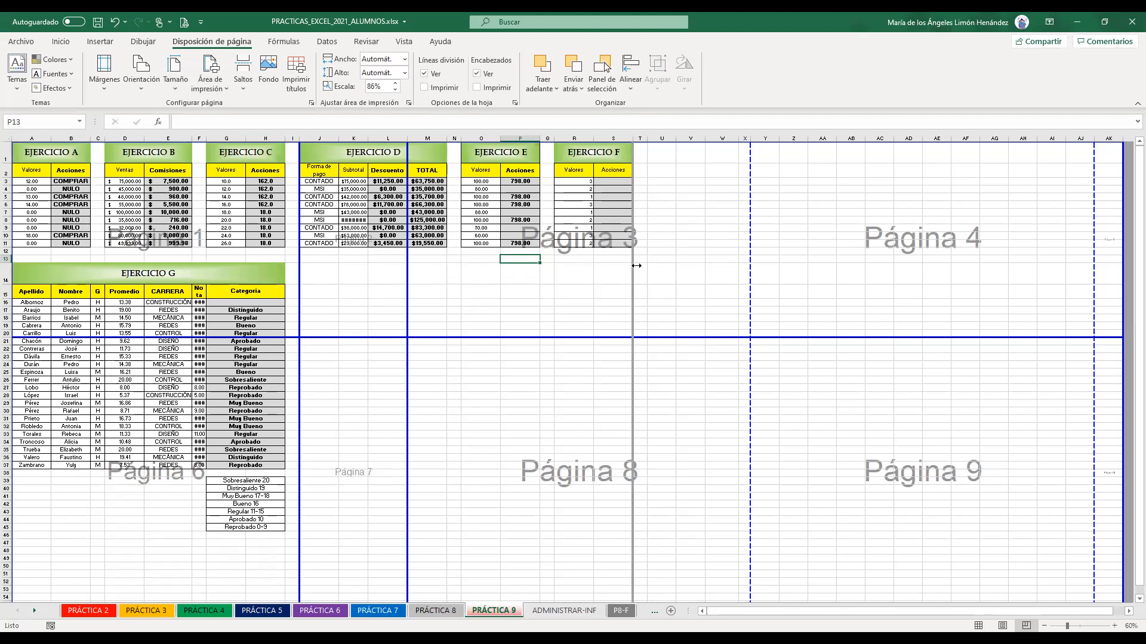
pyautogui.moveTo(637, 265); pyautogui.dragTo(637, 269)
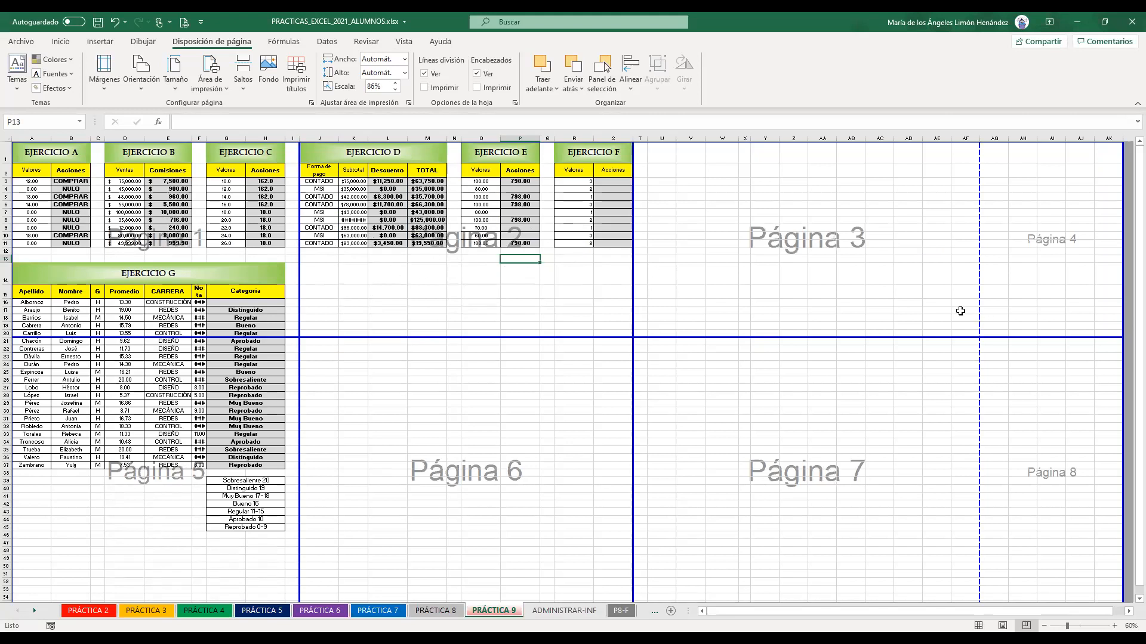
pyautogui.moveTo(1123, 249); pyautogui.dragTo(636, 283)
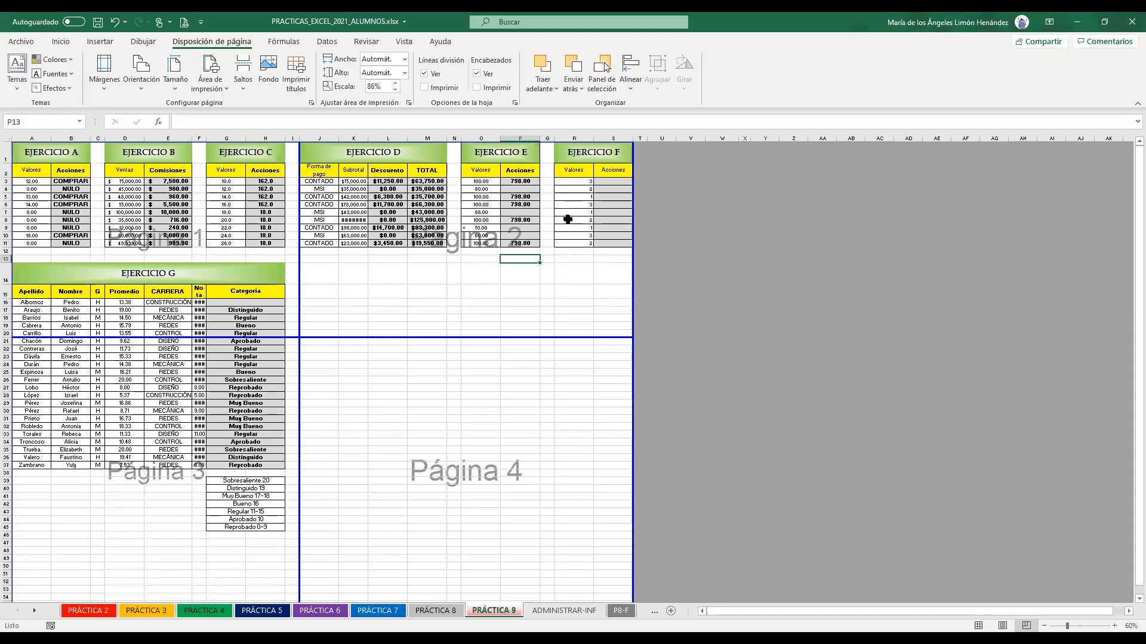
# Undo the page break and print area changes and return to the normal view
pyautogui.click(114, 23)
pyautogui.click(113, 23)
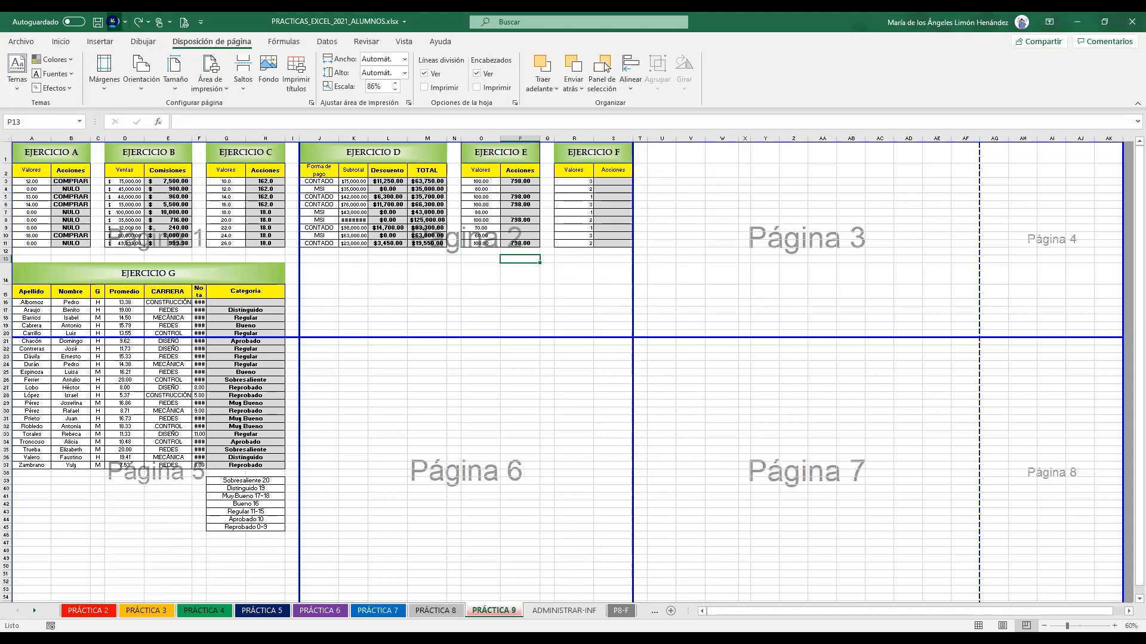
pyautogui.click(113, 23)
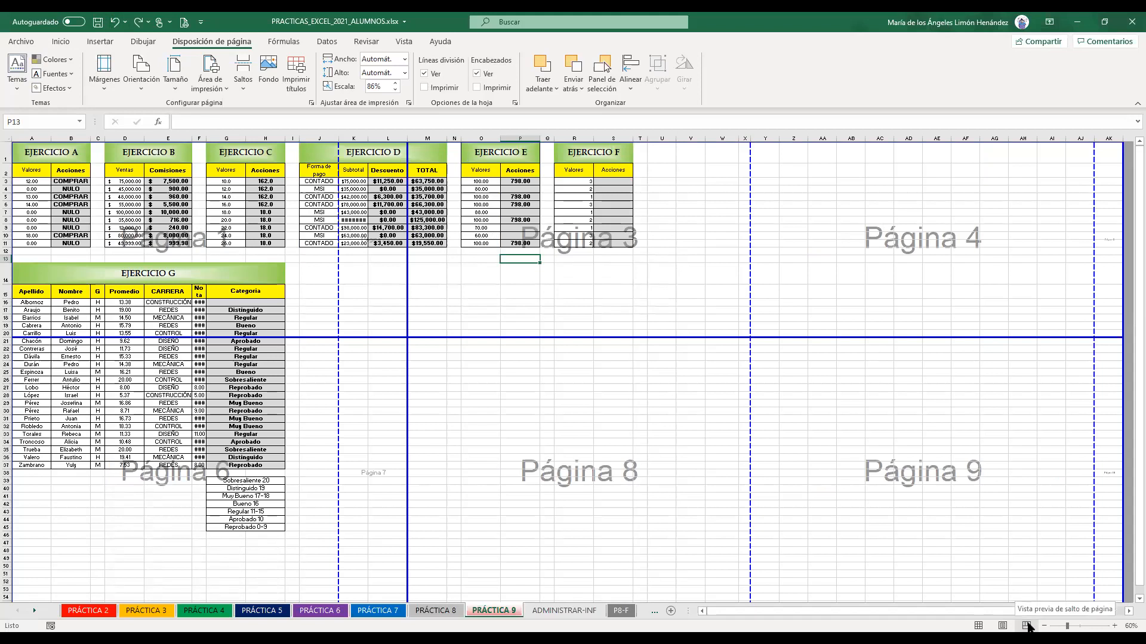
pyautogui.click(978, 625)
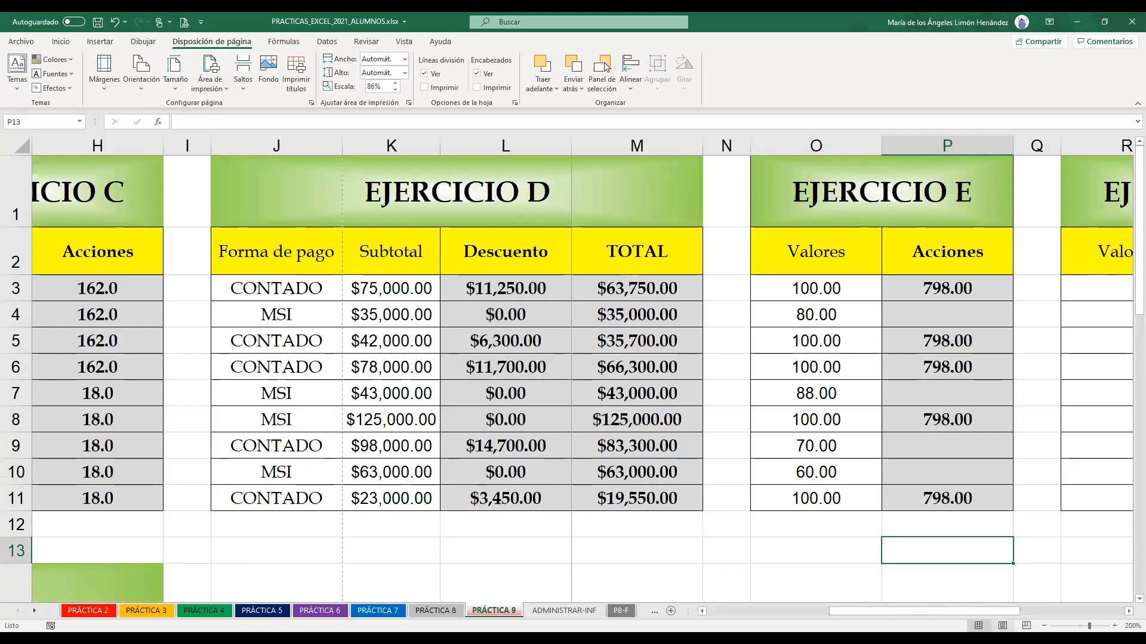
# In page break preview, place vertical page breaks between columns I and J and after column S
pyautogui.click(1026, 626)
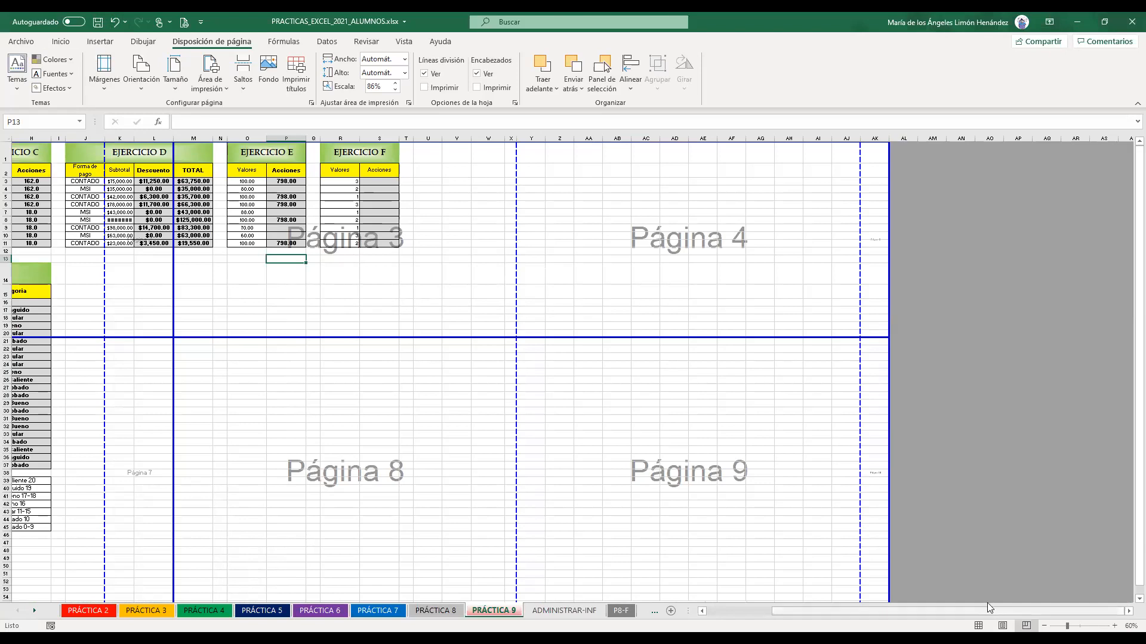
pyautogui.moveTo(958, 611); pyautogui.dragTo(893, 614)
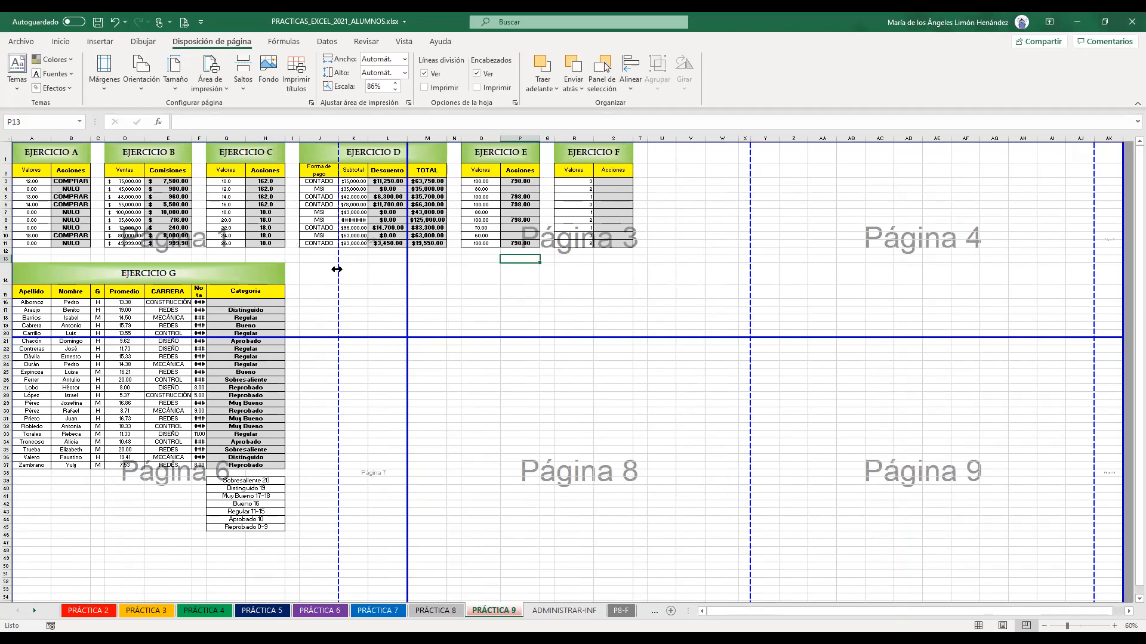
pyautogui.moveTo(337, 269); pyautogui.dragTo(299, 256)
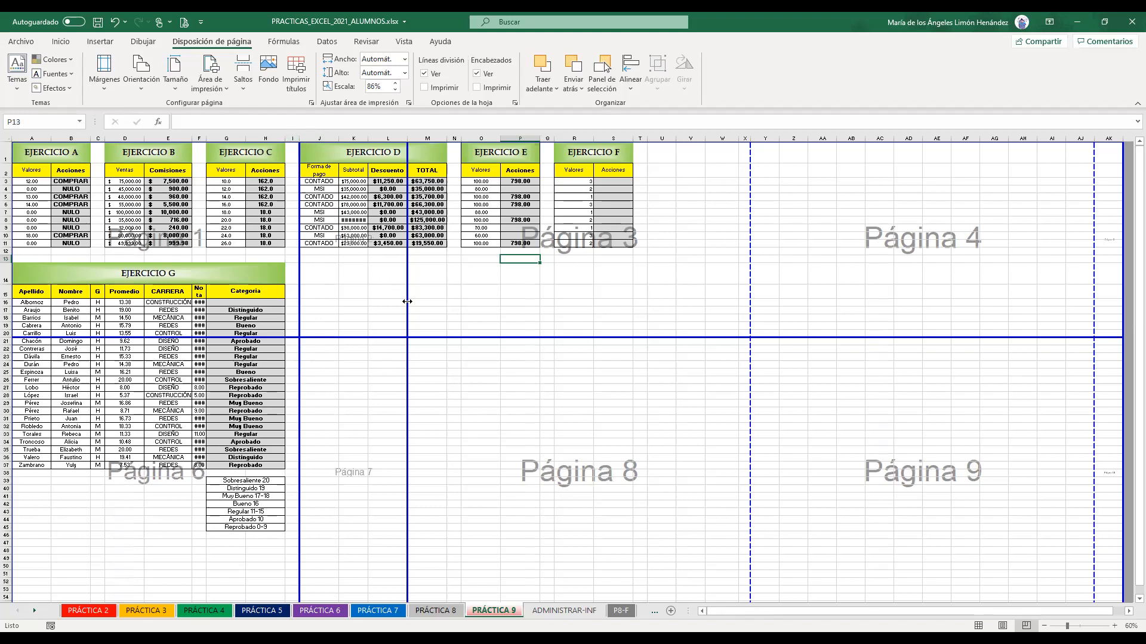
pyautogui.moveTo(407, 302); pyautogui.dragTo(628, 287)
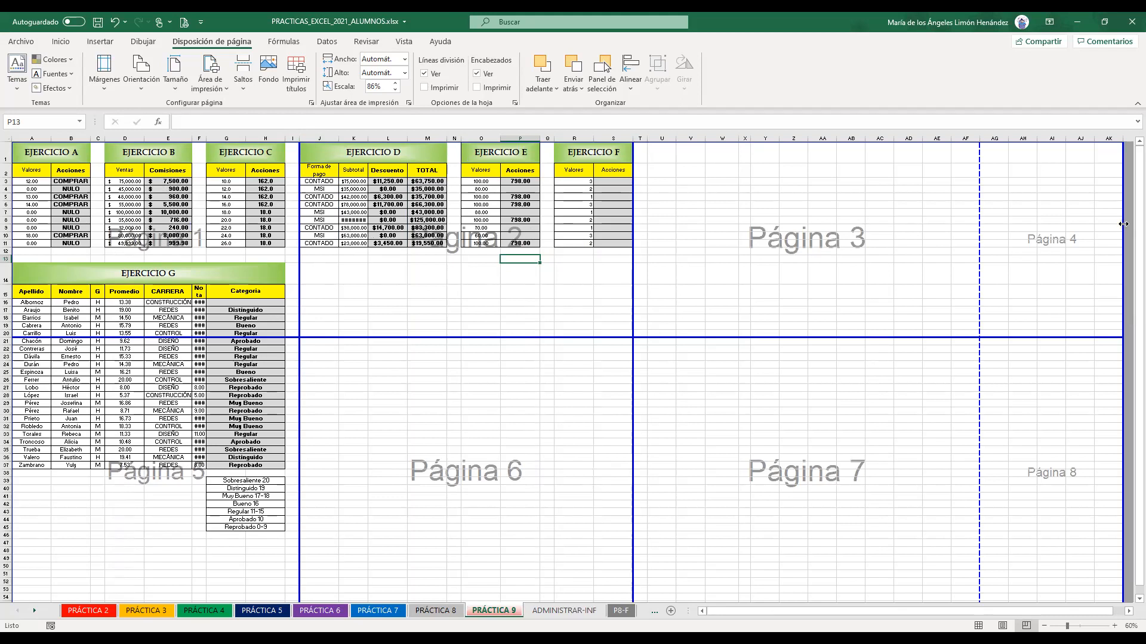
# End the print area at column S and place the horizontal page break between rows 13 and 14
pyautogui.moveTo(1123, 223); pyautogui.dragTo(634, 235)
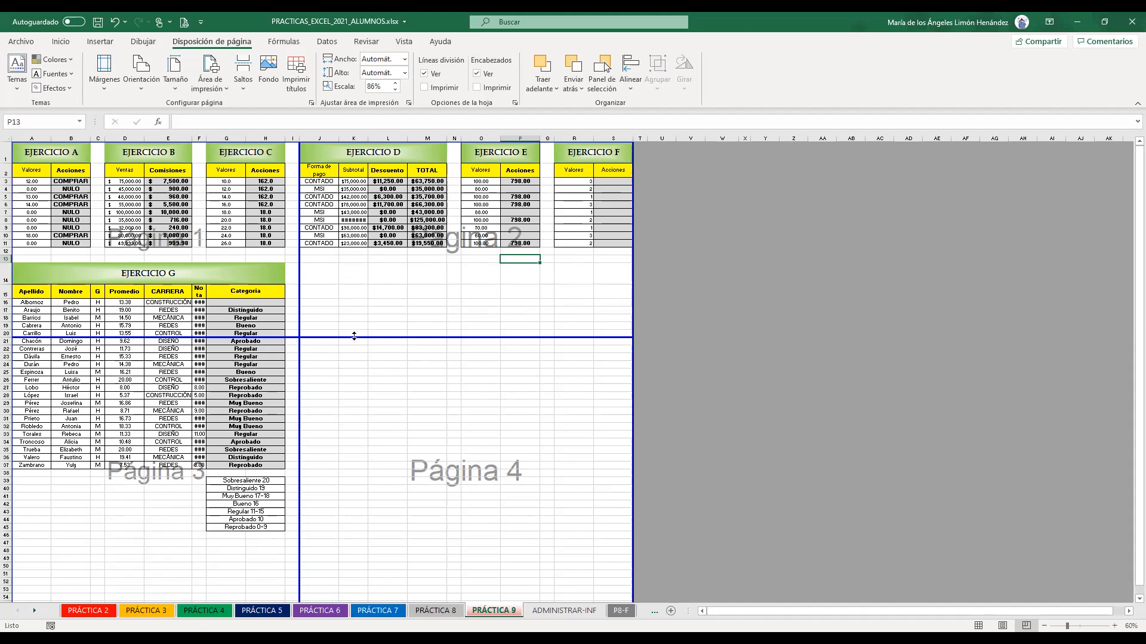
pyautogui.moveTo(353, 336); pyautogui.dragTo(363, 262)
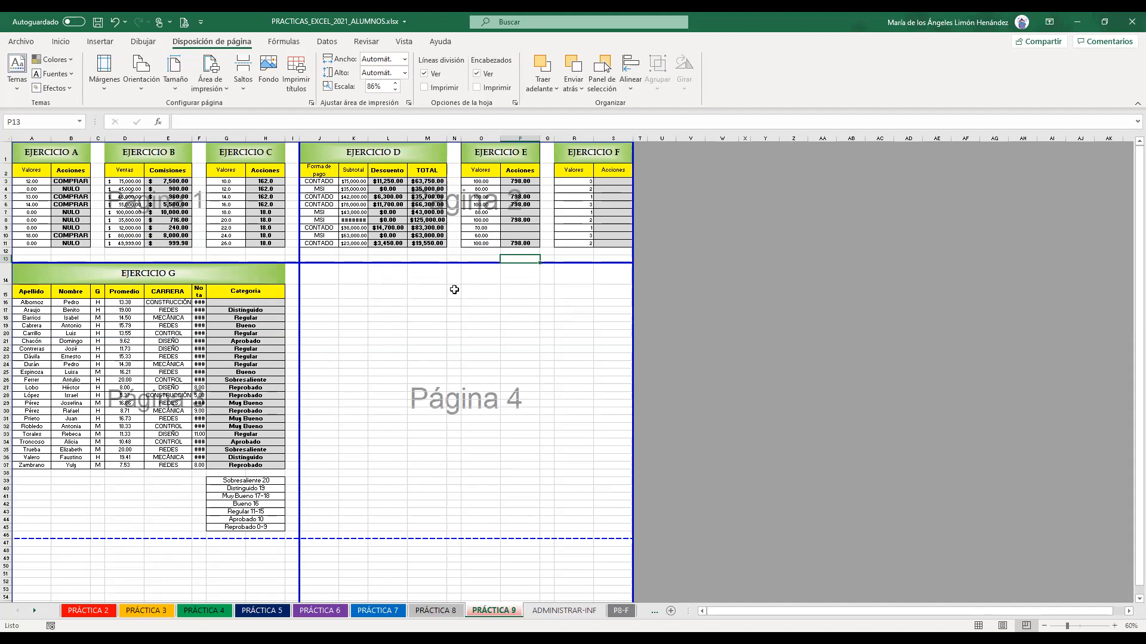
# Try moving the grading scale in G39:H45 to start at J16, and undo the move
pyautogui.click(246, 474)
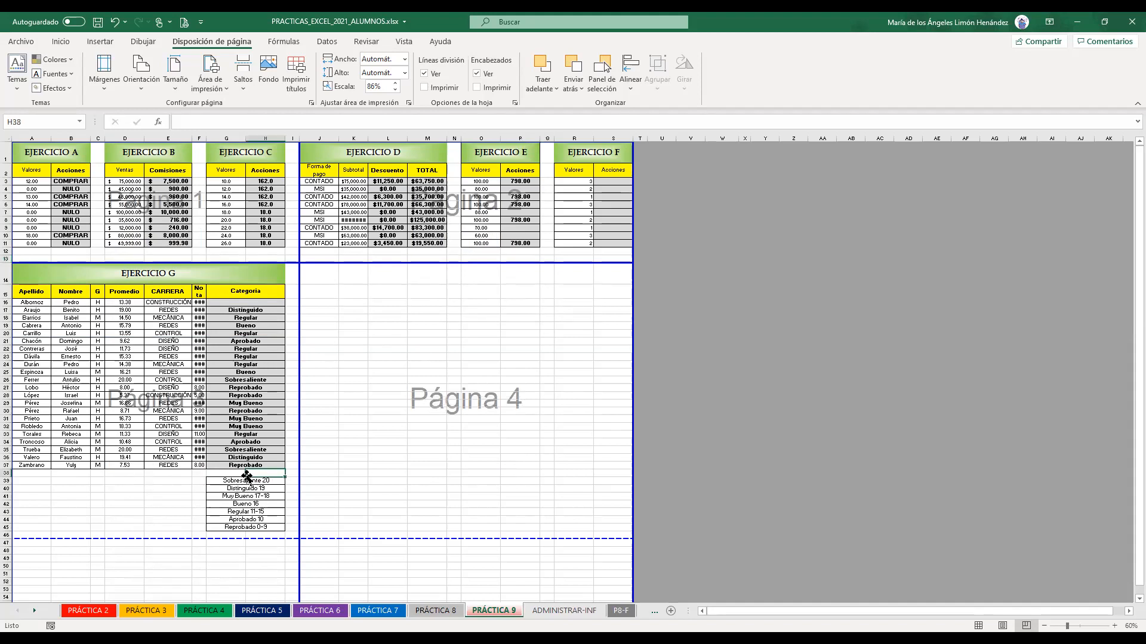
pyautogui.click(250, 480)
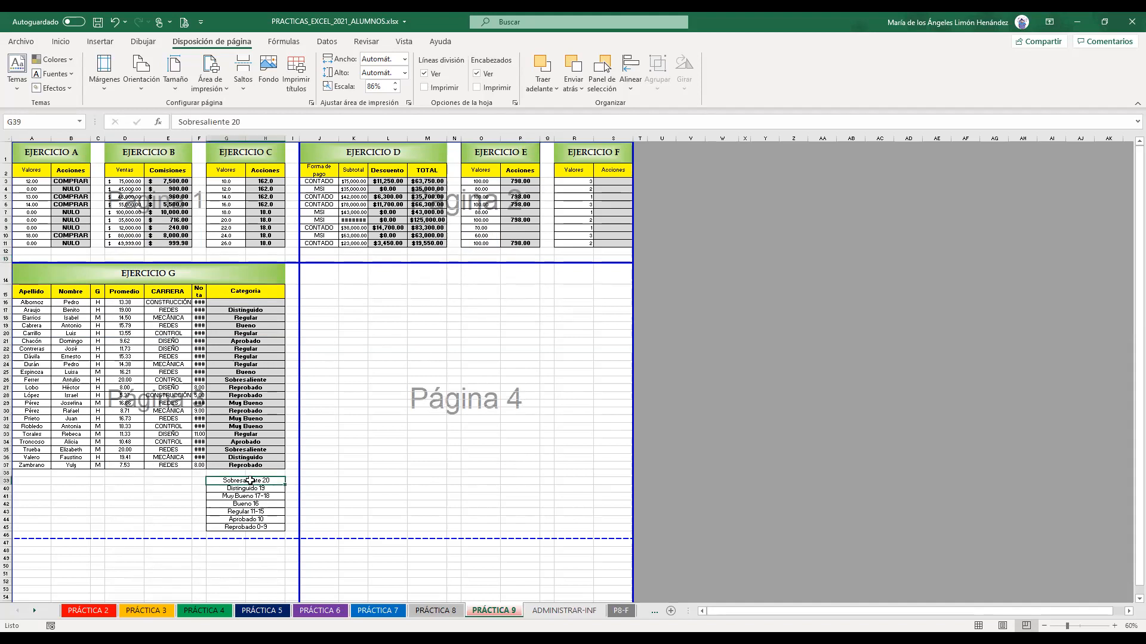
pyautogui.moveTo(250, 480); pyautogui.dragTo(261, 528)
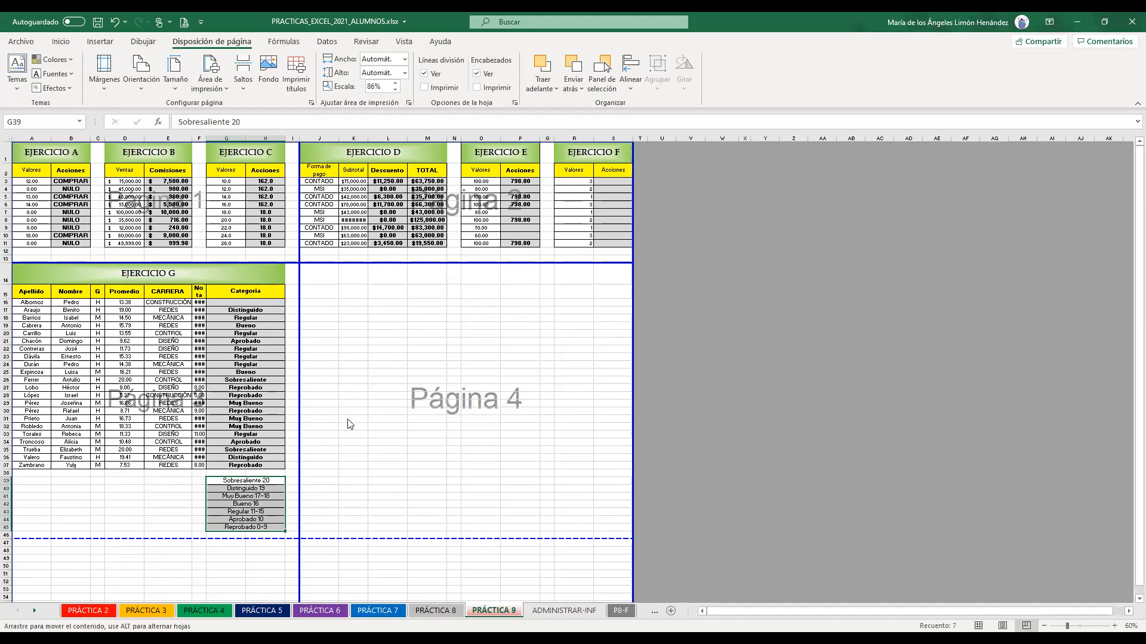
pyautogui.moveTo(368, 399); pyautogui.dragTo(361, 313)
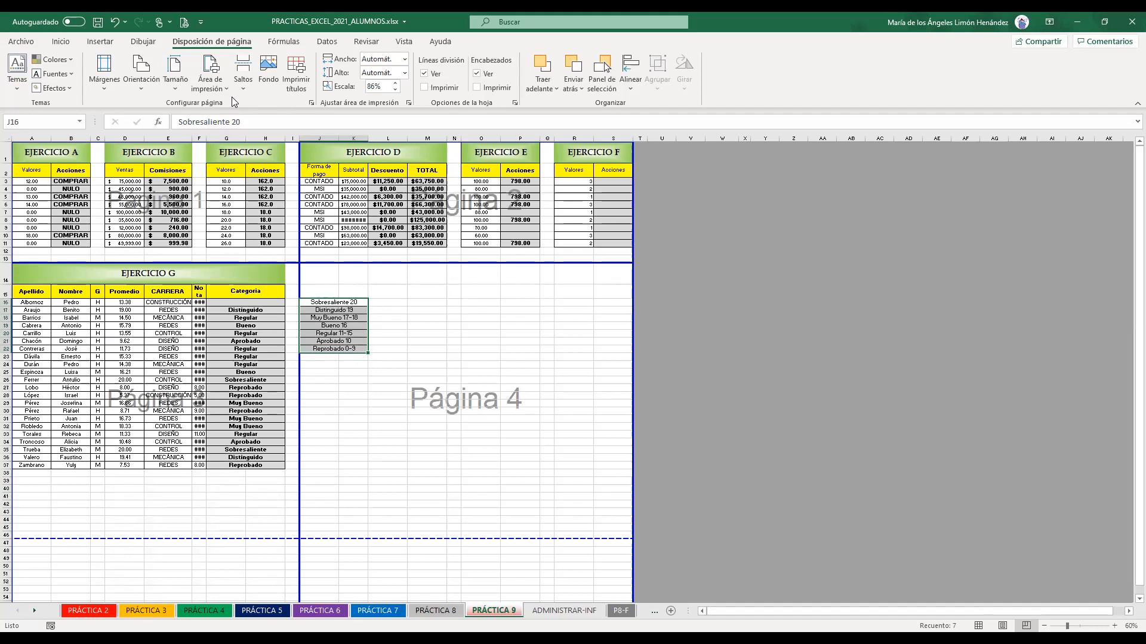
pyautogui.click(113, 22)
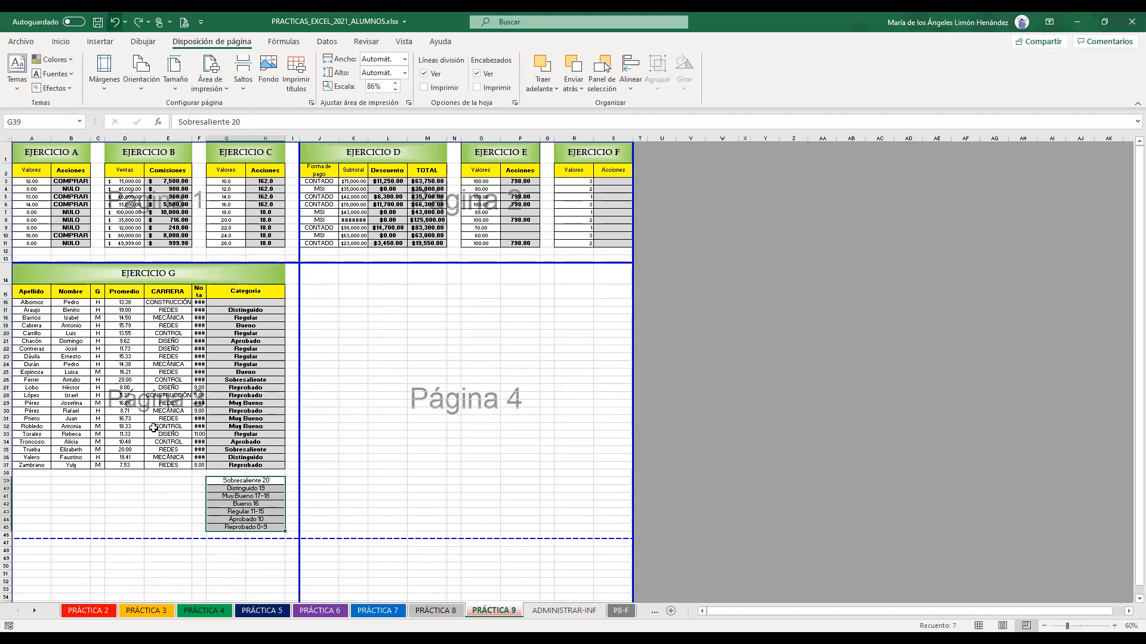
# Move the grading scale in G39:H45 beside the EJERCICIO G table, starting at J16
pyautogui.click(202, 512)
pyautogui.moveTo(238, 481); pyautogui.dragTo(238, 528)
pyautogui.moveTo(286, 510); pyautogui.dragTo(396, 368)
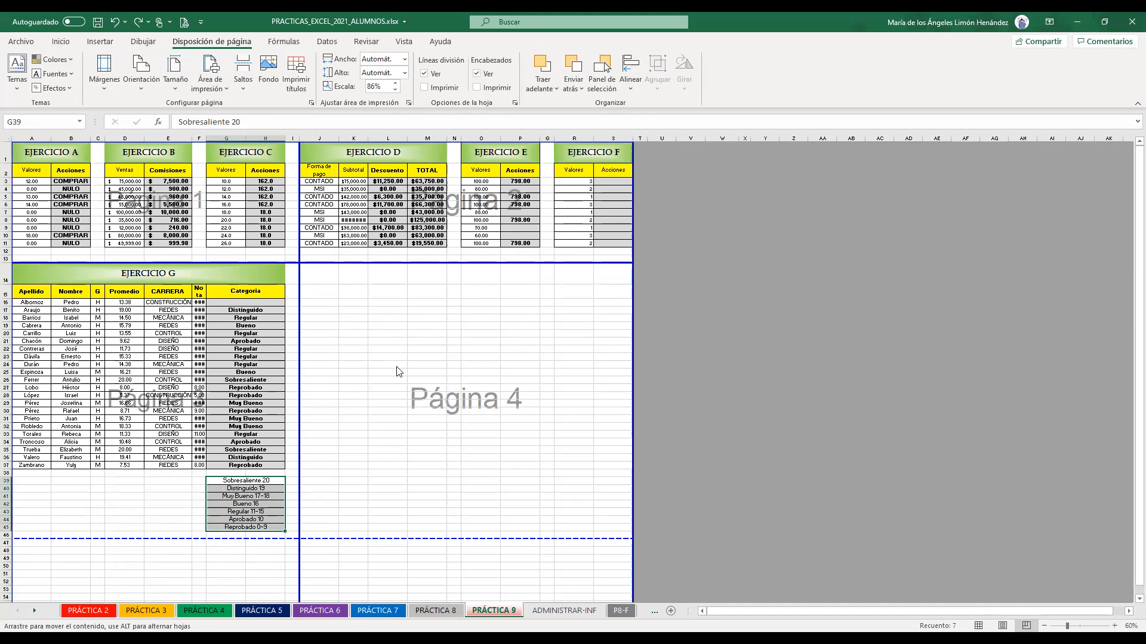
pyautogui.moveTo(342, 332); pyautogui.dragTo(346, 323)
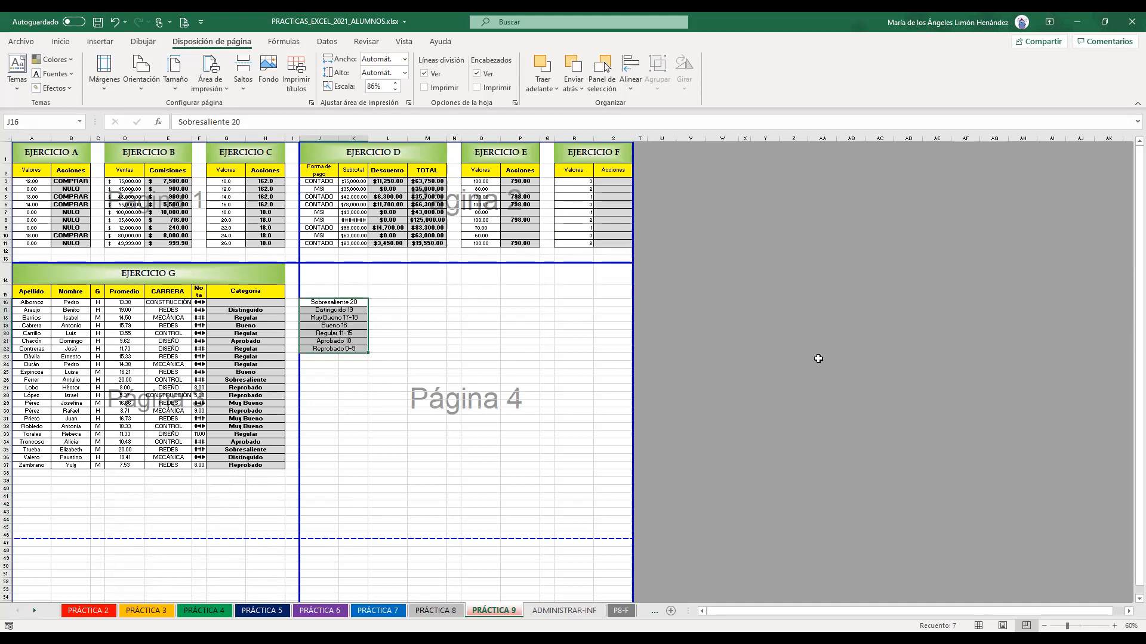
# Move the automatic horizontal page break to just below row 37 and end the print area at row 37
pyautogui.click(386, 464)
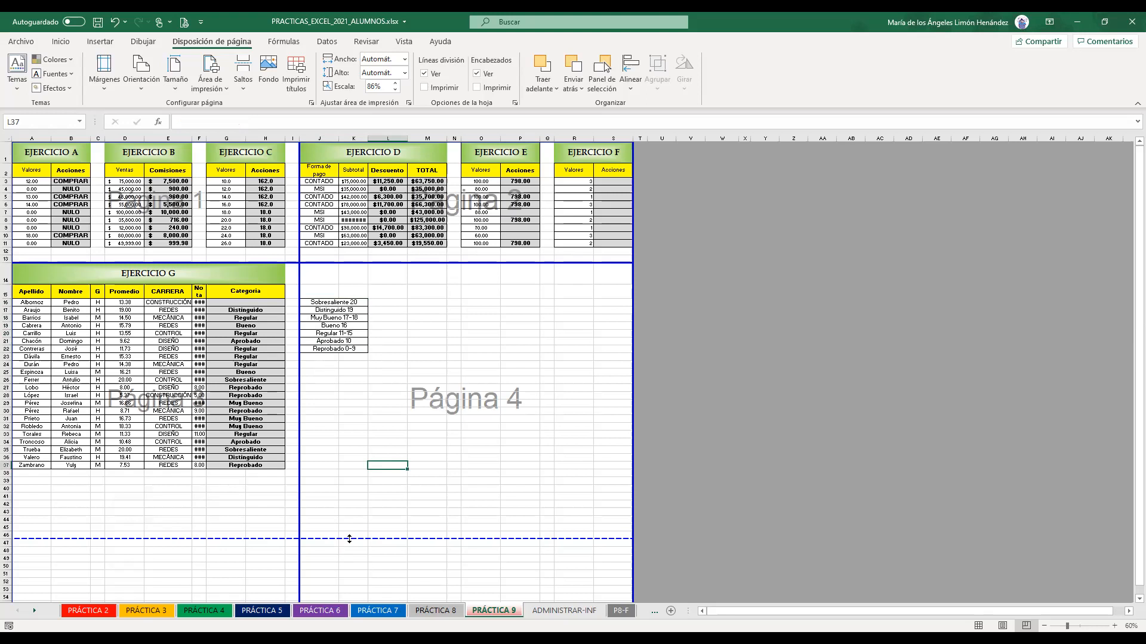
pyautogui.moveTo(355, 518); pyautogui.dragTo(367, 469)
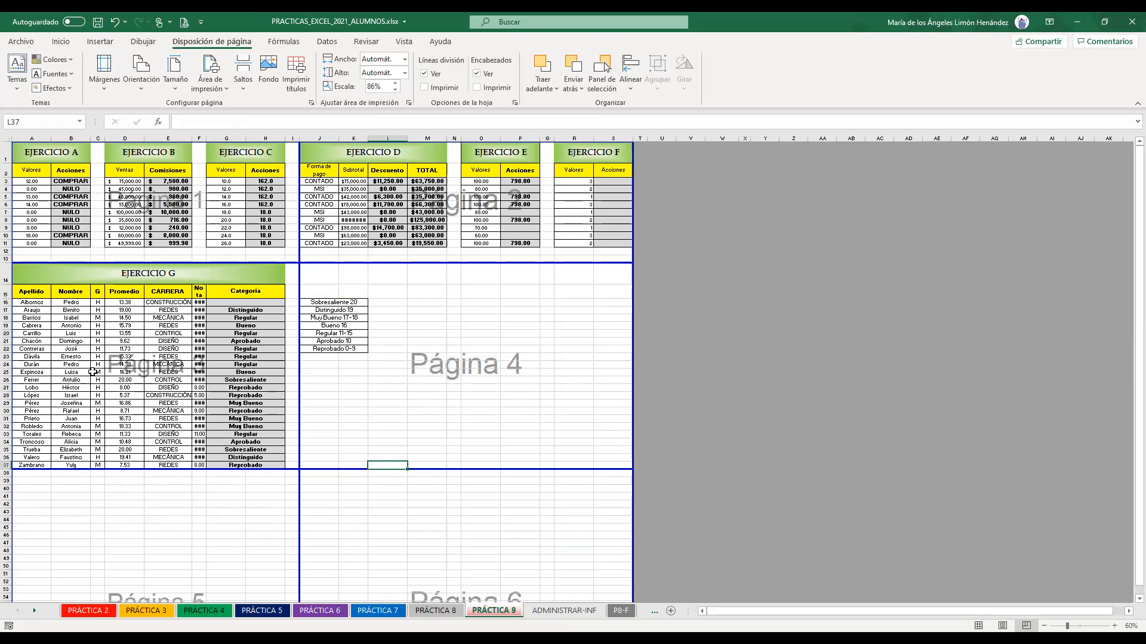
pyautogui.scroll(-10, 444, 520)
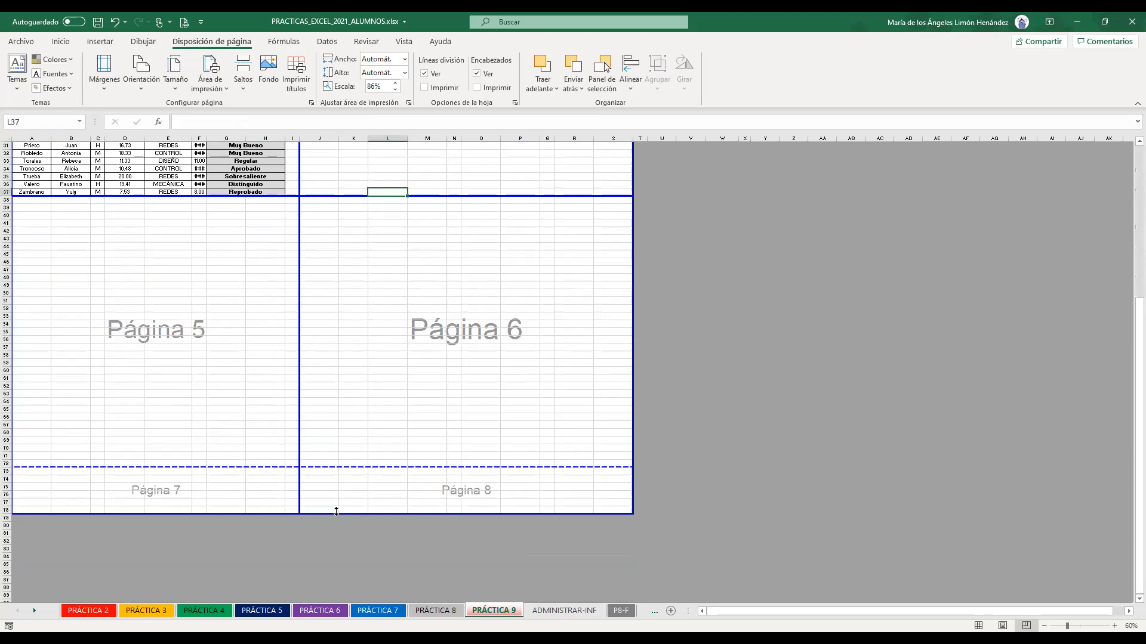
pyautogui.moveTo(337, 515); pyautogui.dragTo(439, 197)
pyautogui.scroll(3, 494, 414)
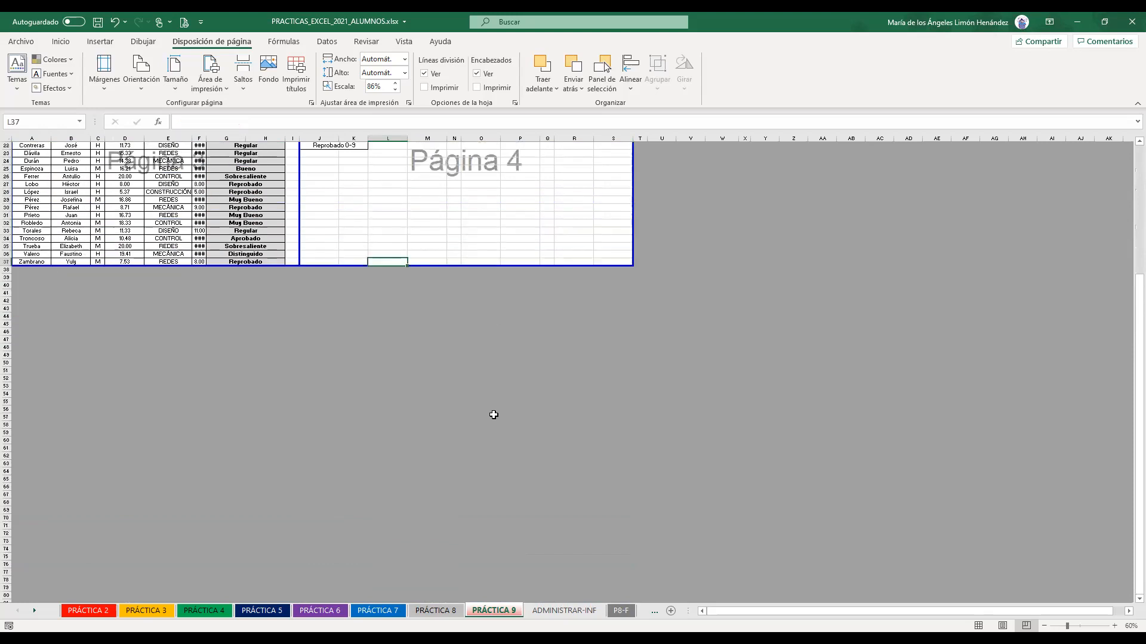
pyautogui.scroll(7, 493, 415)
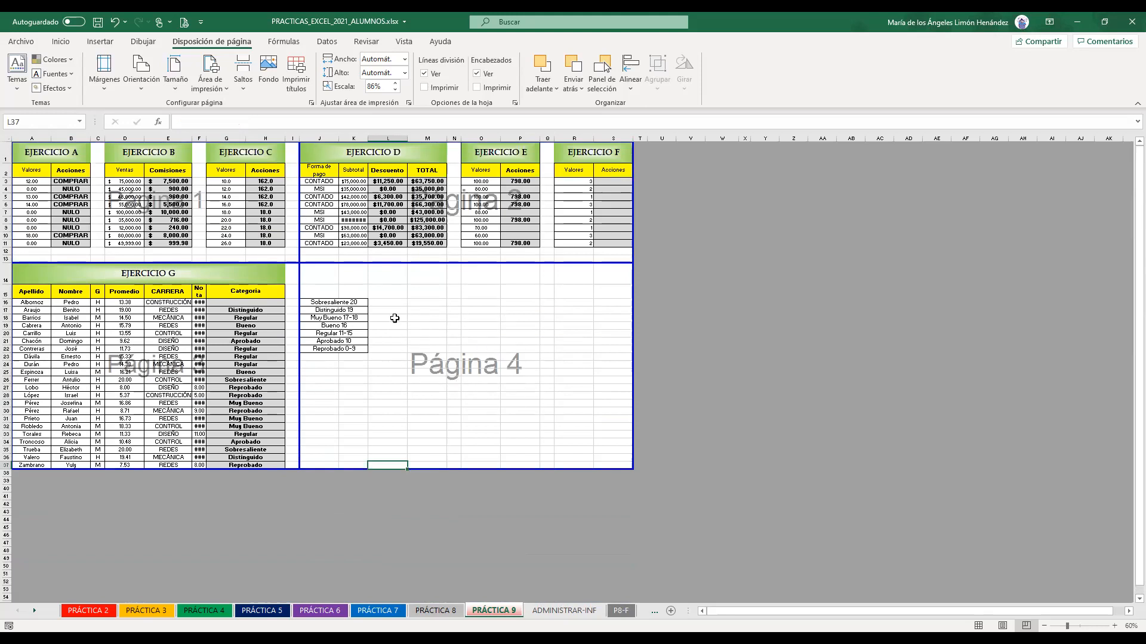
# Switch the PRÁCTICA 9 sheet from page break preview back to Normal view and return to its first rows
pyautogui.click(353, 302)
pyautogui.moveTo(353, 302); pyautogui.dragTo(346, 348)
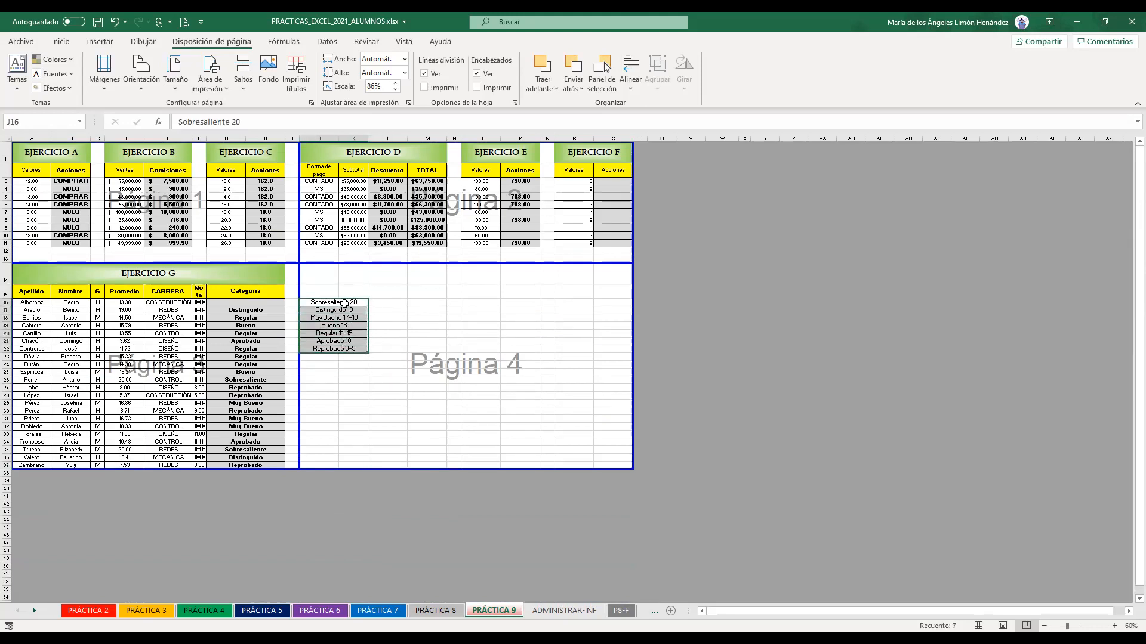
pyautogui.click(426, 418)
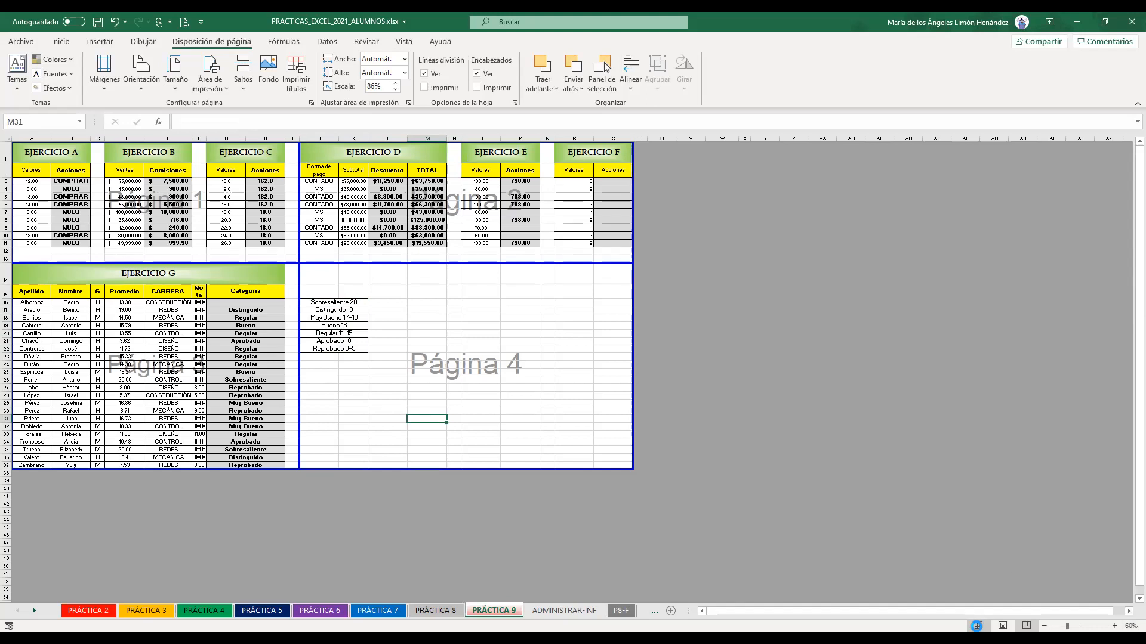
pyautogui.click(978, 626)
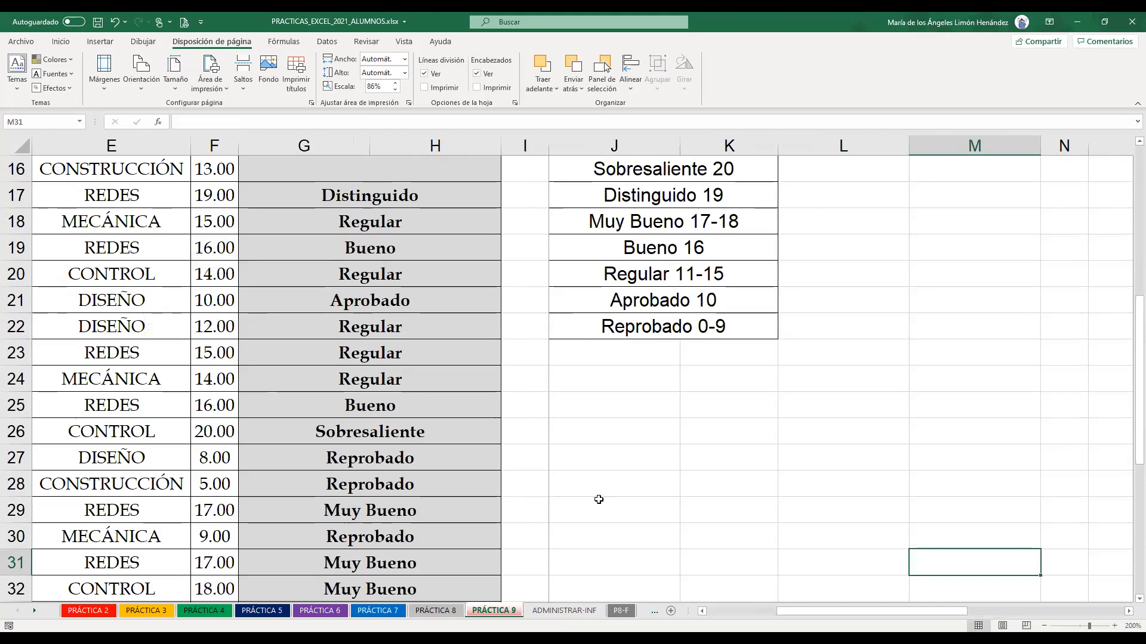
pyautogui.scroll(5, 599, 499)
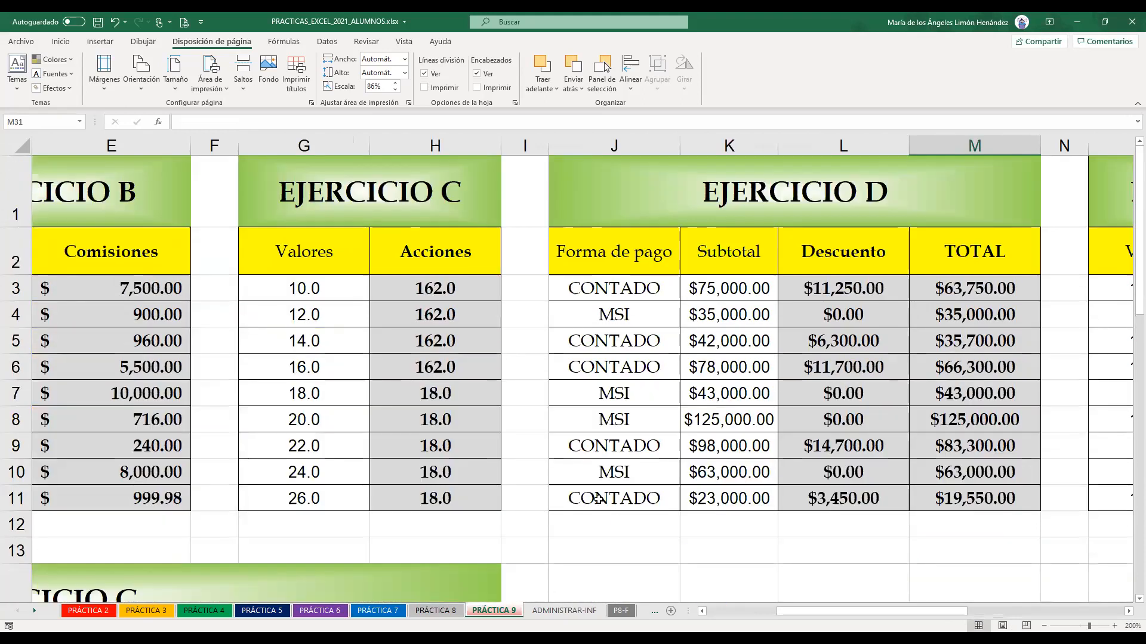
pyautogui.click(550, 257)
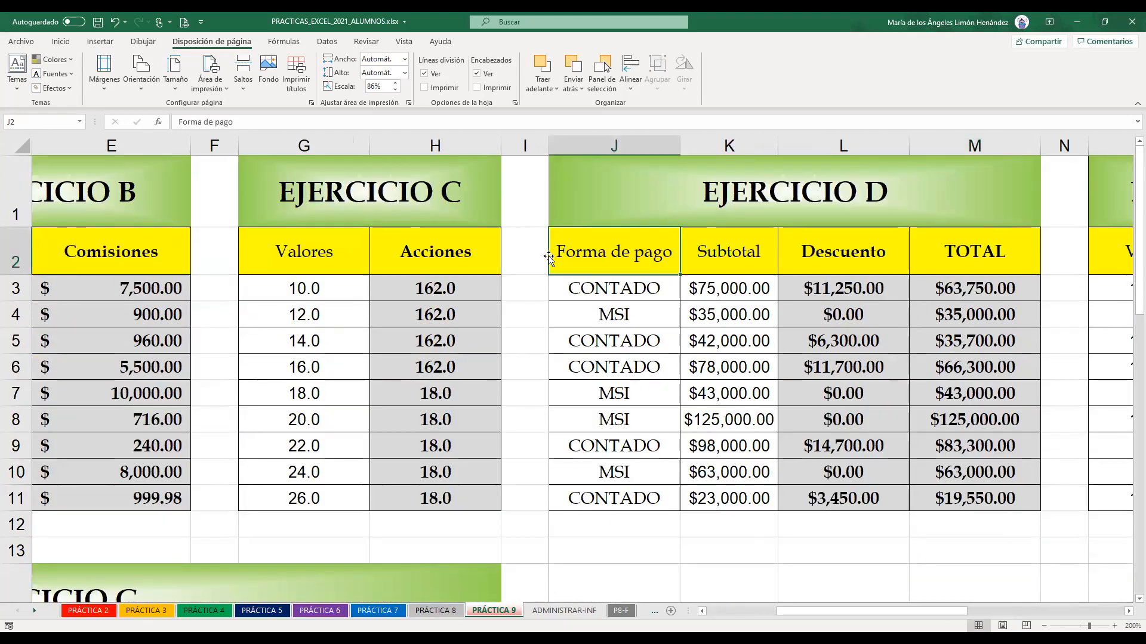
# Review all four pages of PRÁCTICA 9 in the print preview, and return to the worksheet
pyautogui.click(183, 22)
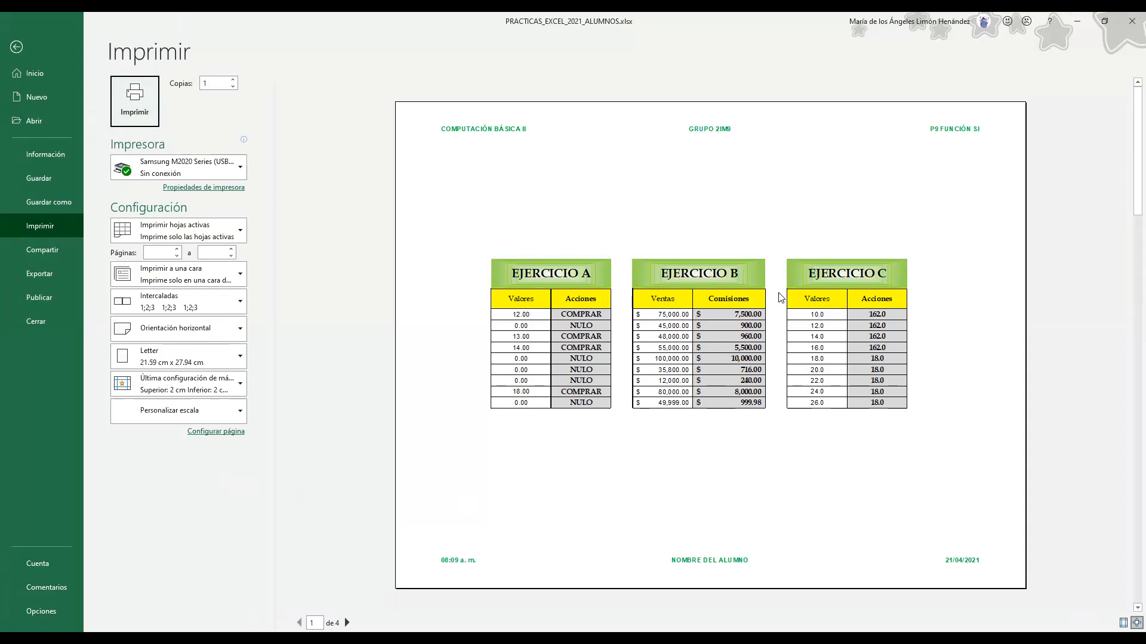
pyautogui.click(348, 623)
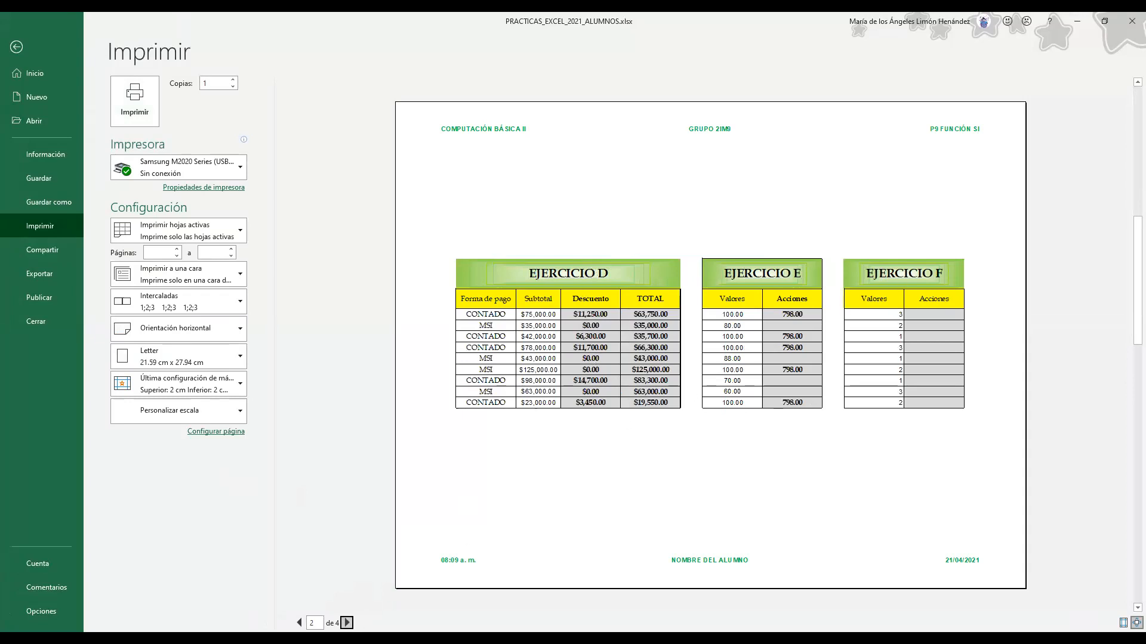
pyautogui.click(347, 623)
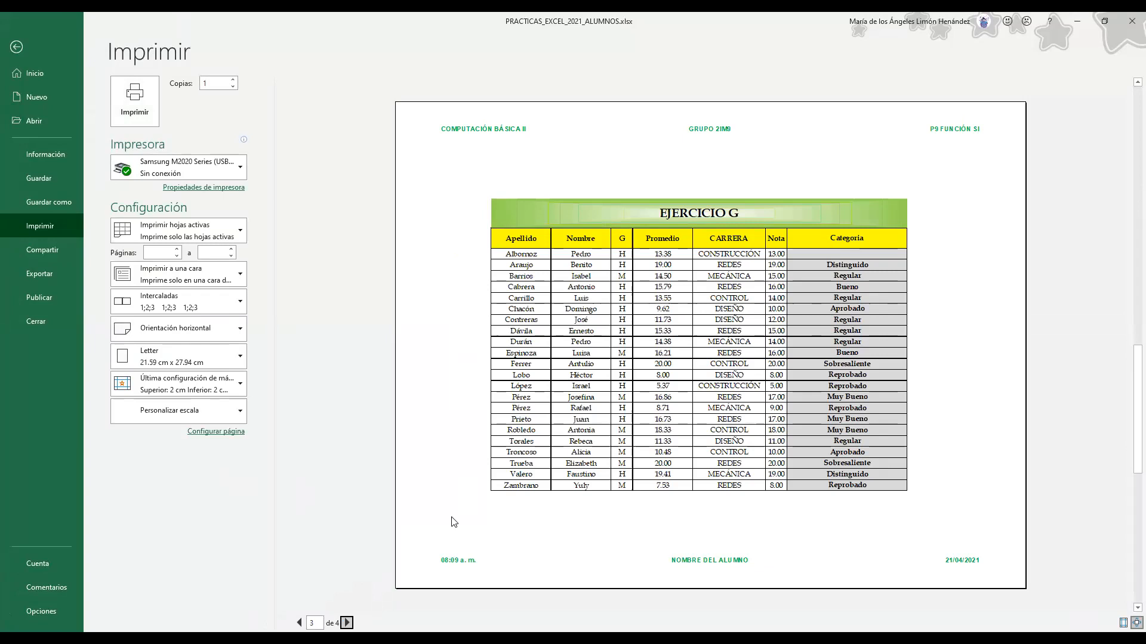
pyautogui.click(347, 622)
pyautogui.click(347, 622)
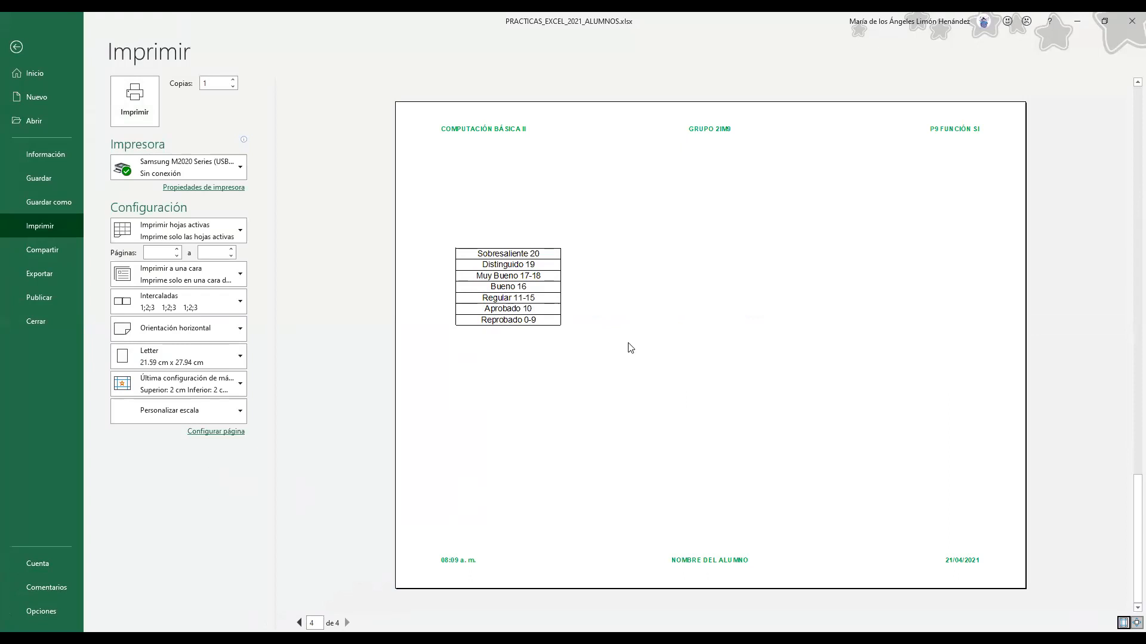
pyautogui.click(17, 47)
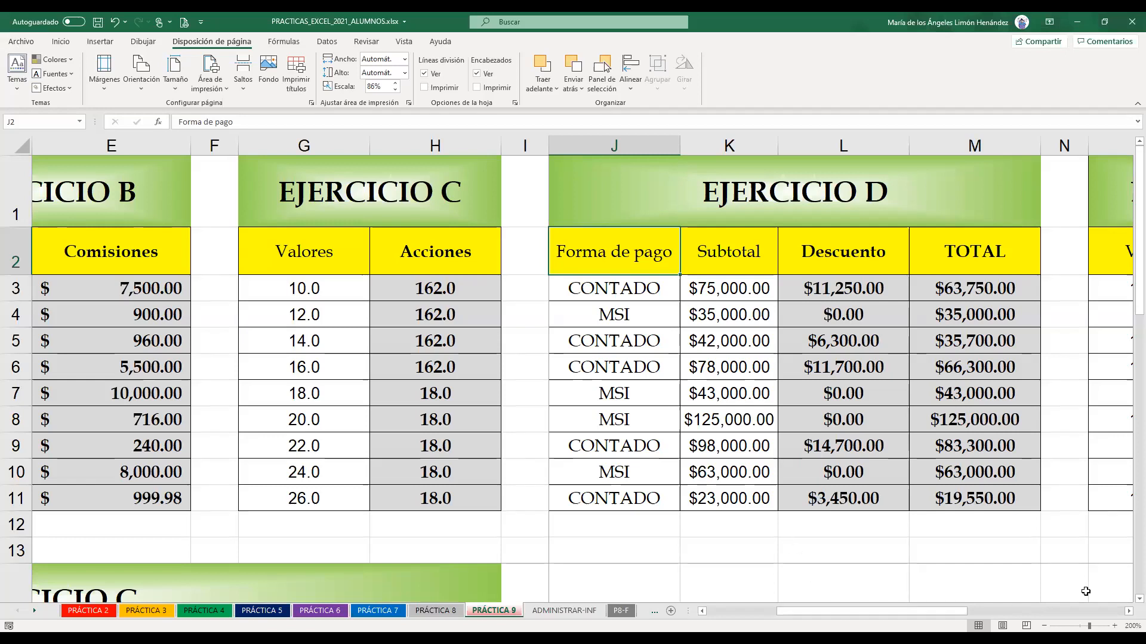
# Select the first Acciones cell of EJERCICIO F, S3, and save the workbook
pyautogui.click(1128, 612)
pyautogui.click(1128, 613)
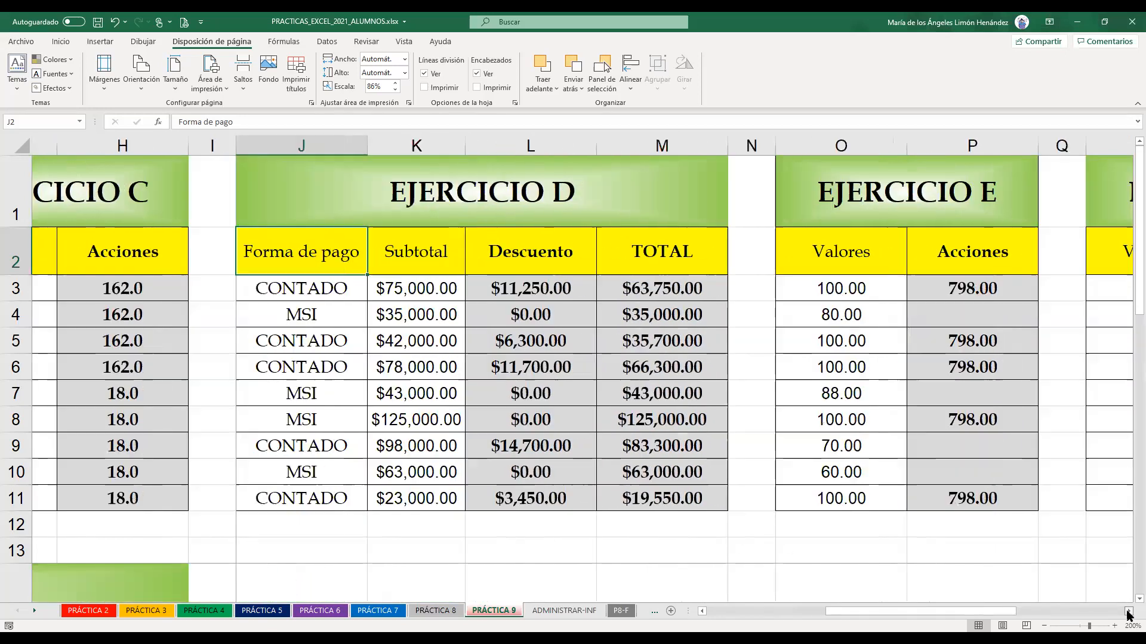
pyautogui.click(1128, 613)
pyautogui.click(1127, 612)
pyautogui.click(1128, 612)
pyautogui.click(1127, 612)
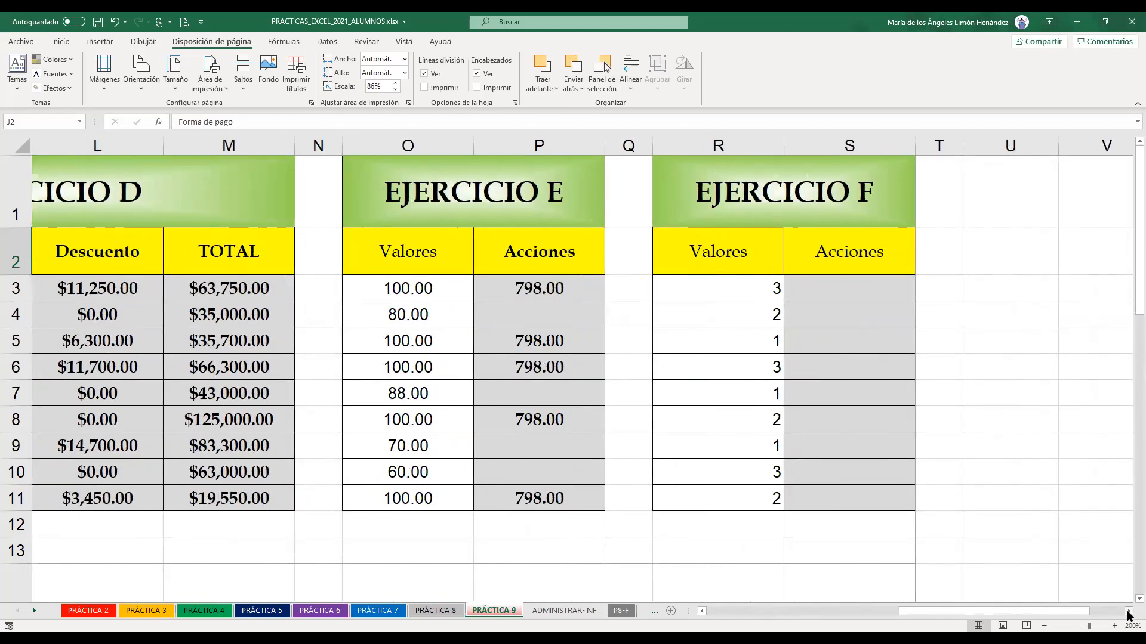
pyautogui.click(1128, 613)
pyautogui.click(1127, 612)
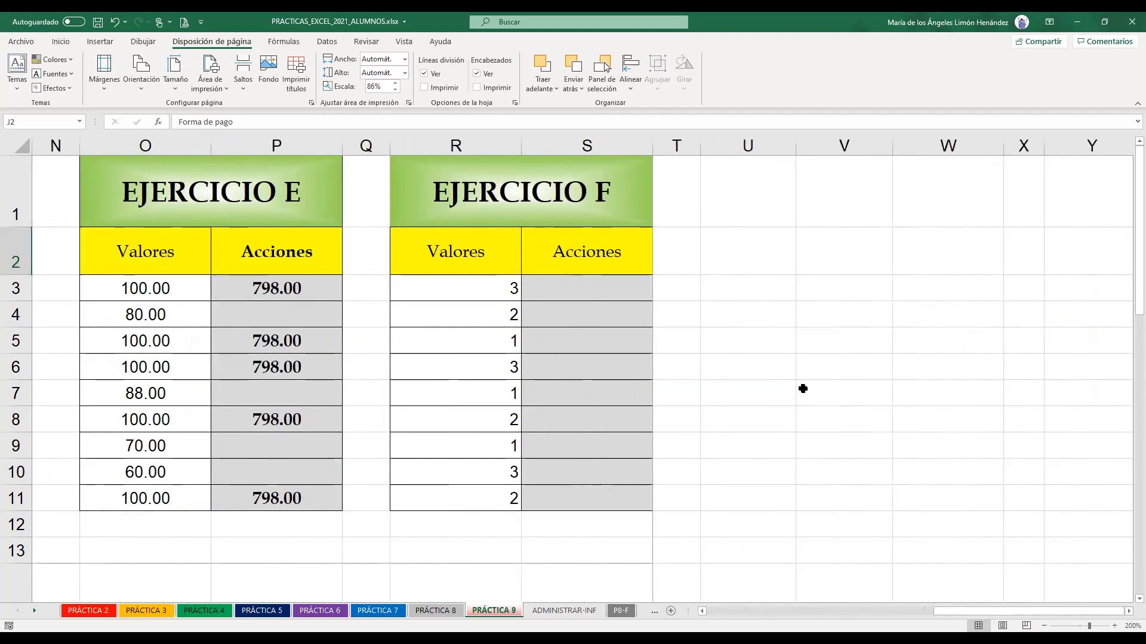
pyautogui.click(599, 292)
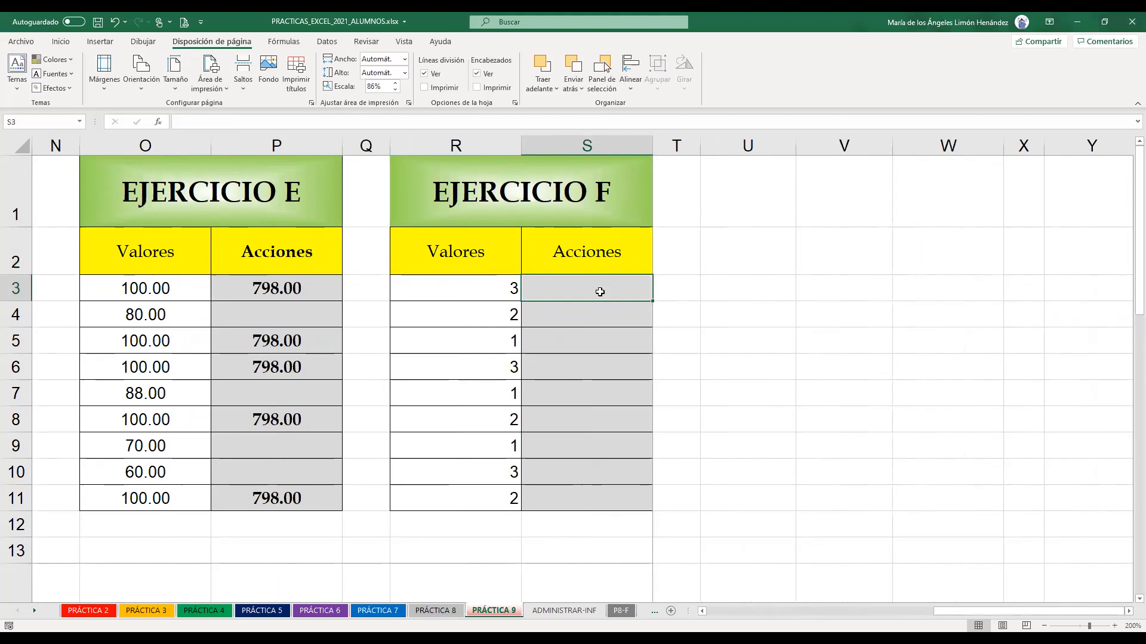
pyautogui.click(99, 23)
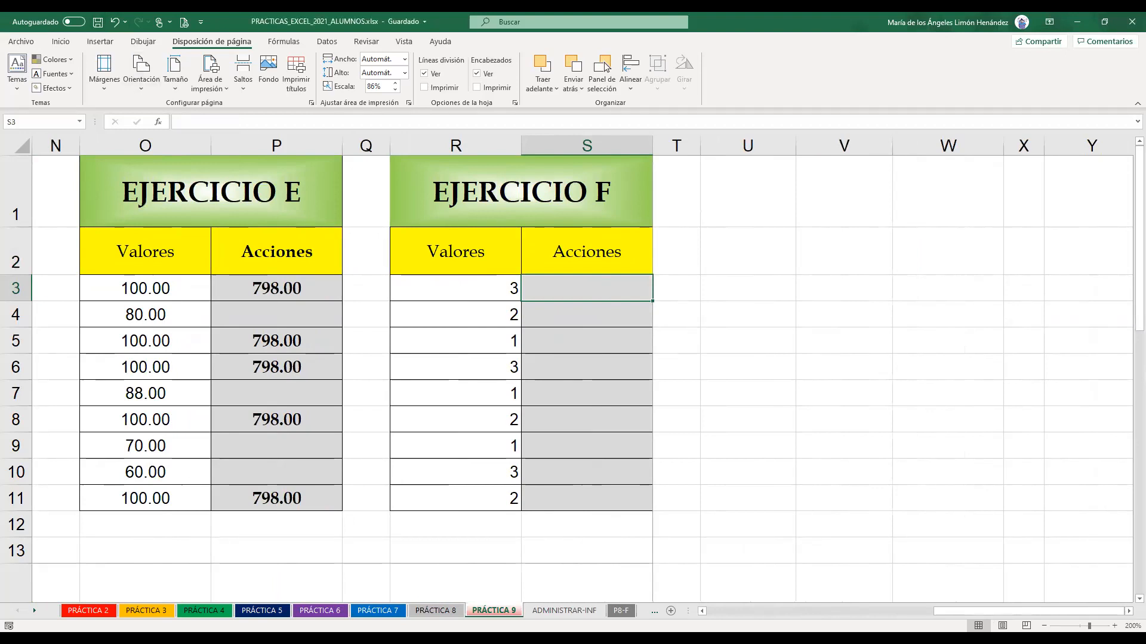
pyautogui.click(607, 604)
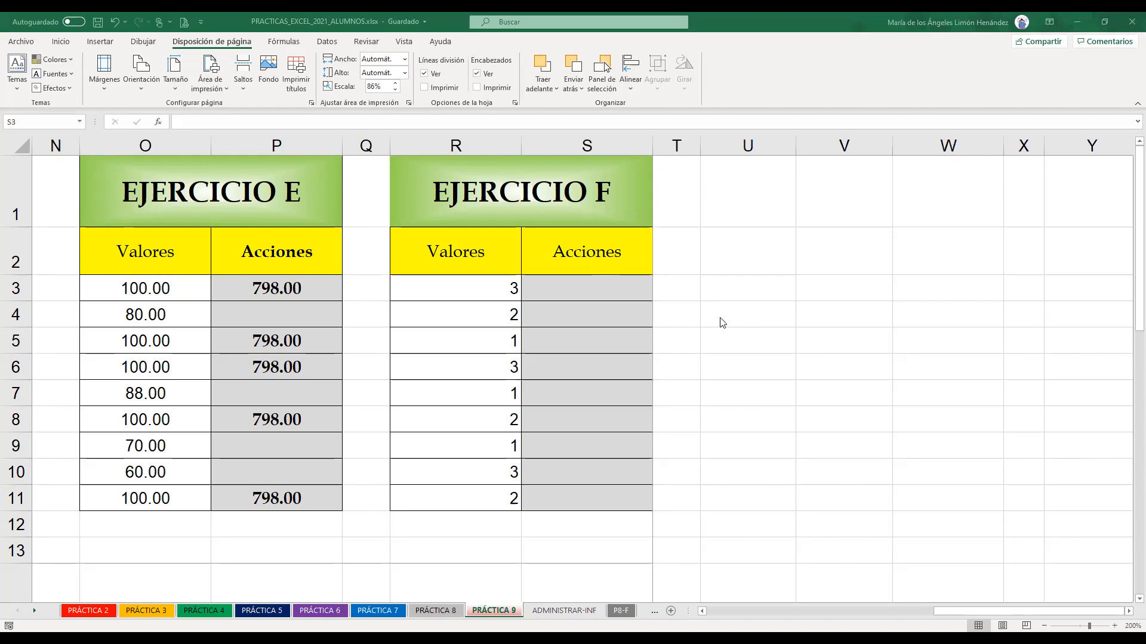
pyautogui.click(682, 310)
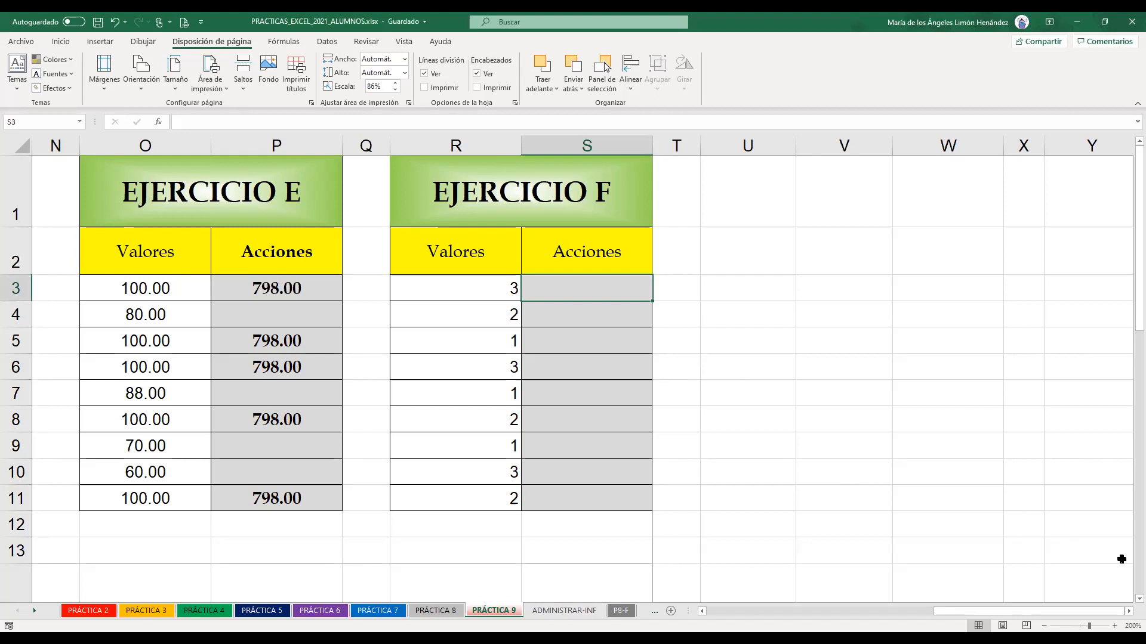
pyautogui.click(1114, 460)
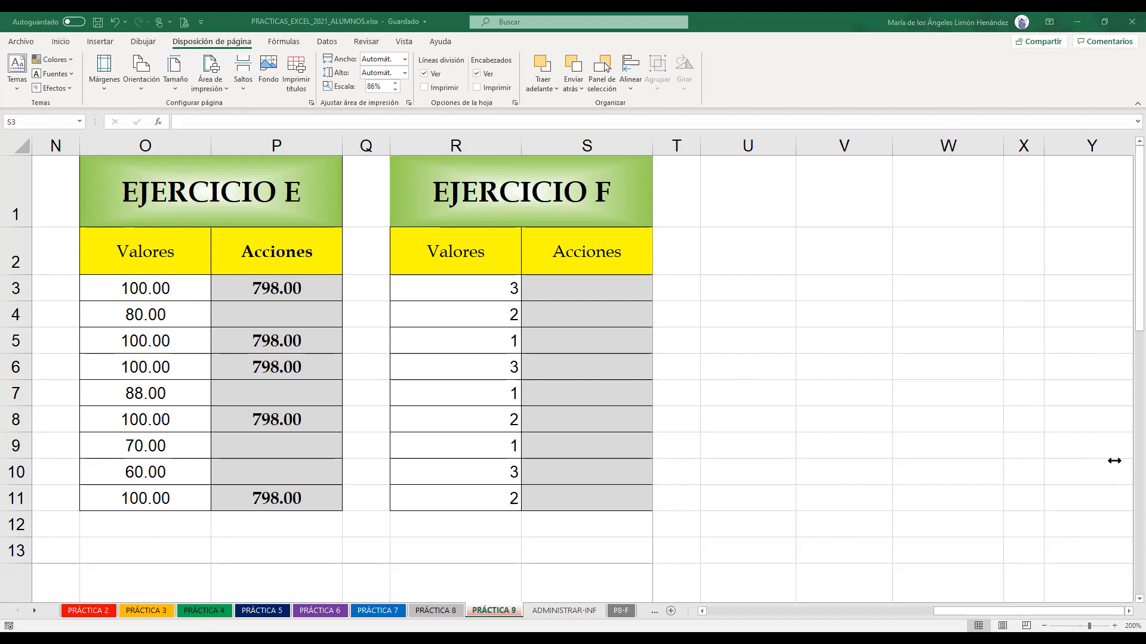
# Start an SI formula in S3 of EJERCICIO F that tests R3=1 and returns "A" when true
pyautogui.click(579, 289)
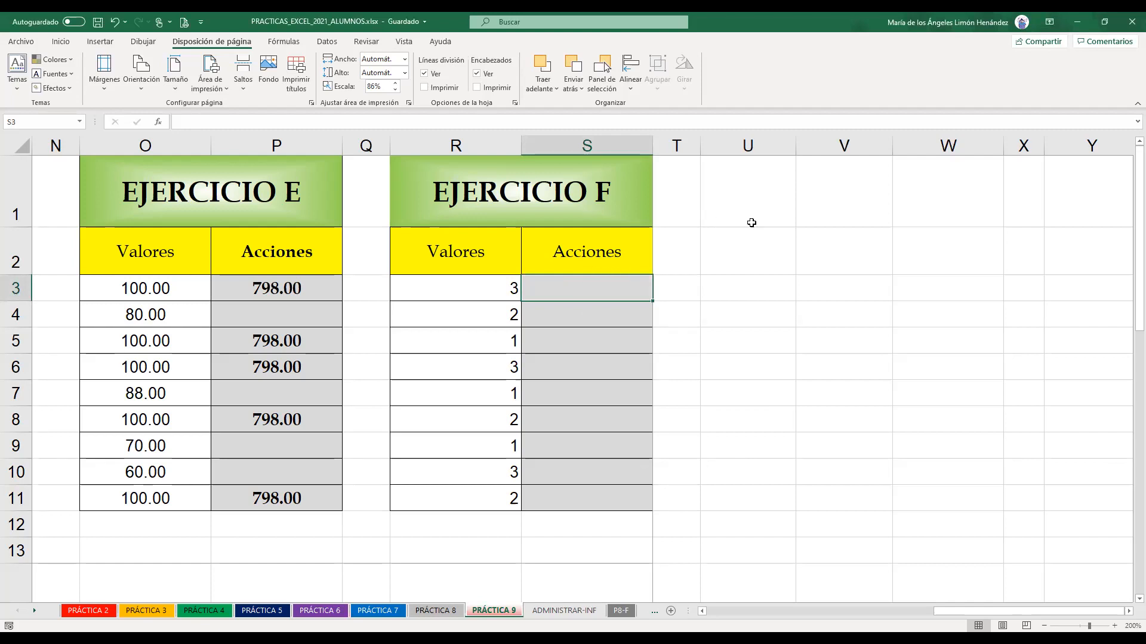
pyautogui.write('=S')
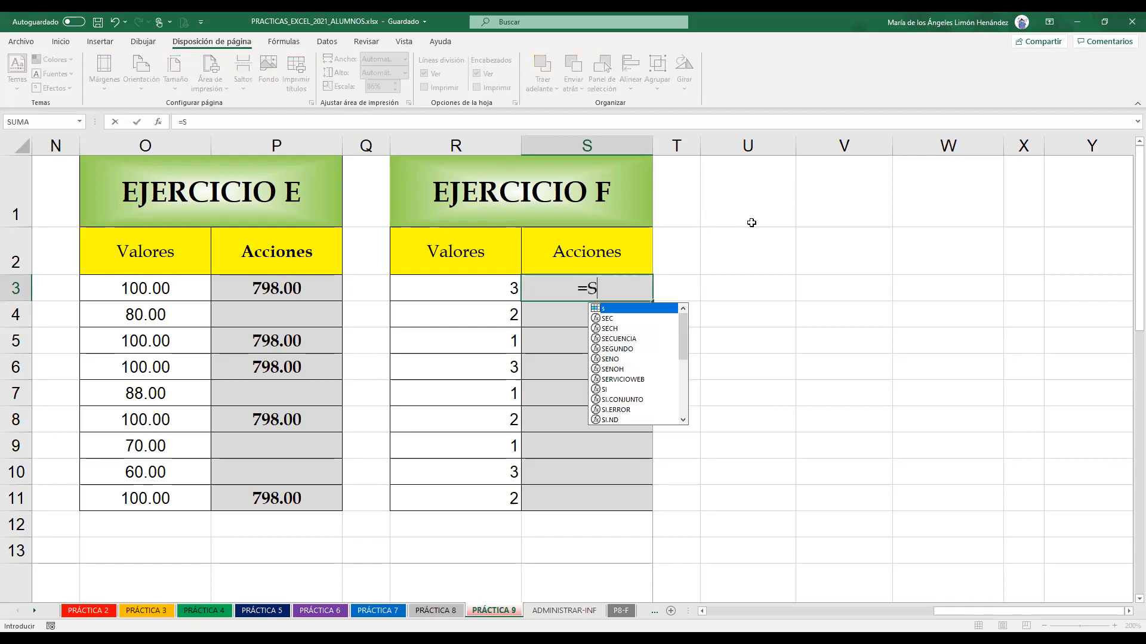
pyautogui.write('I')
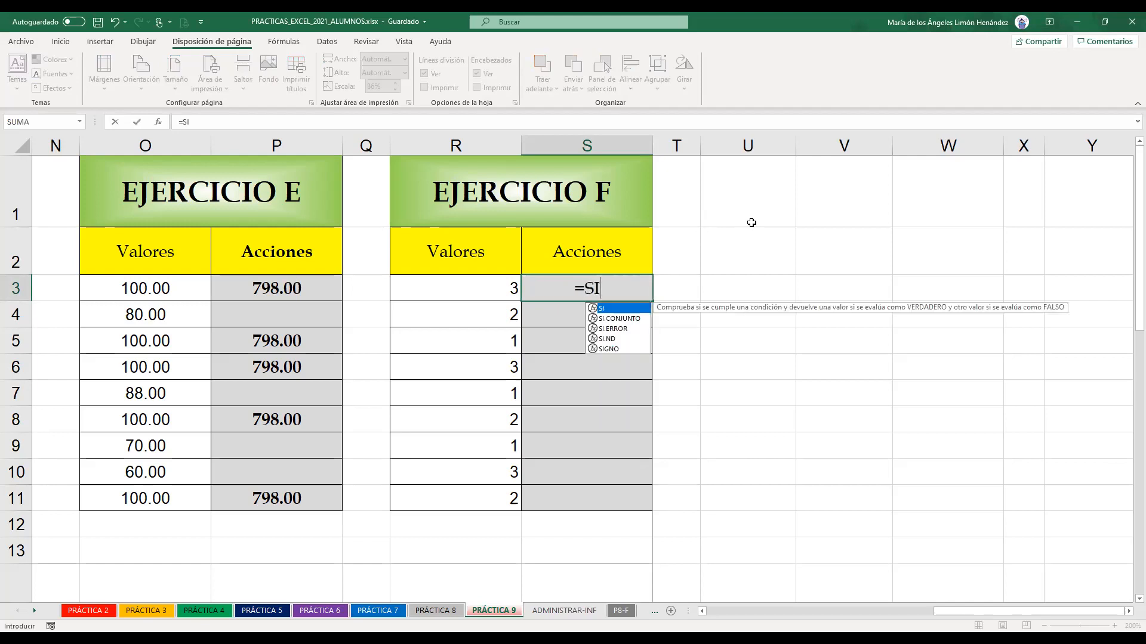
pyautogui.write('(')
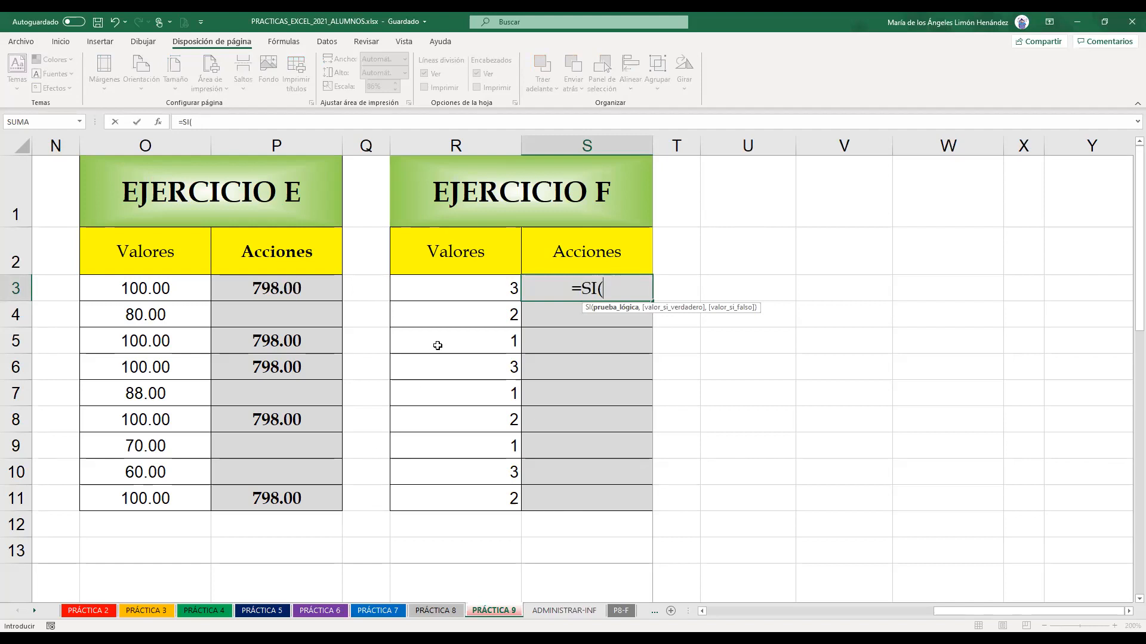
pyautogui.click(473, 290)
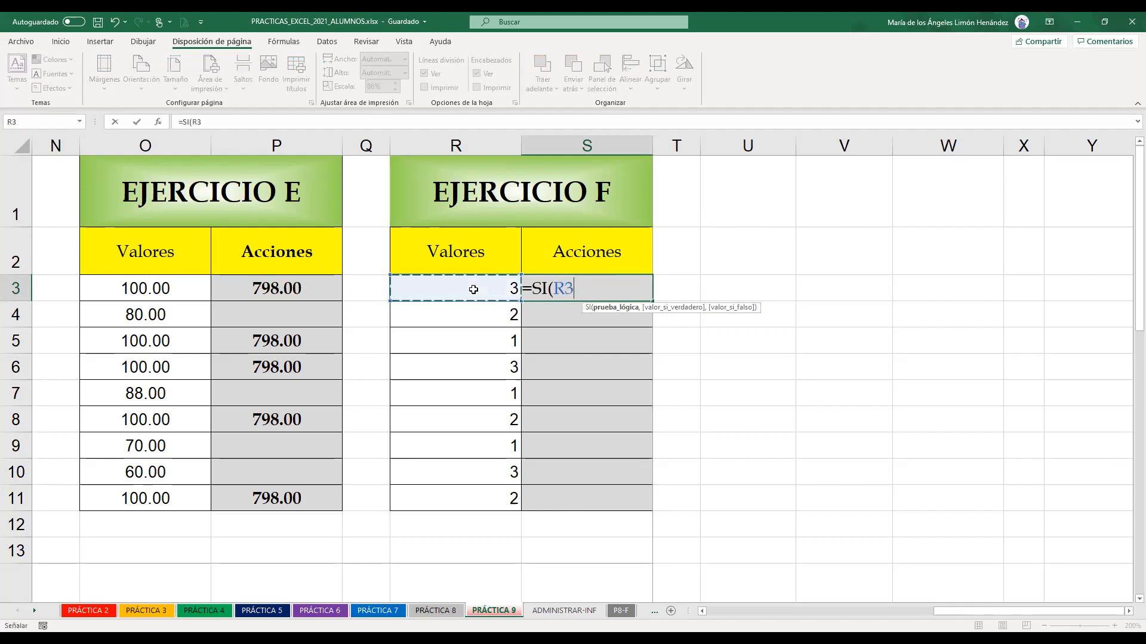
pyautogui.write('=1')
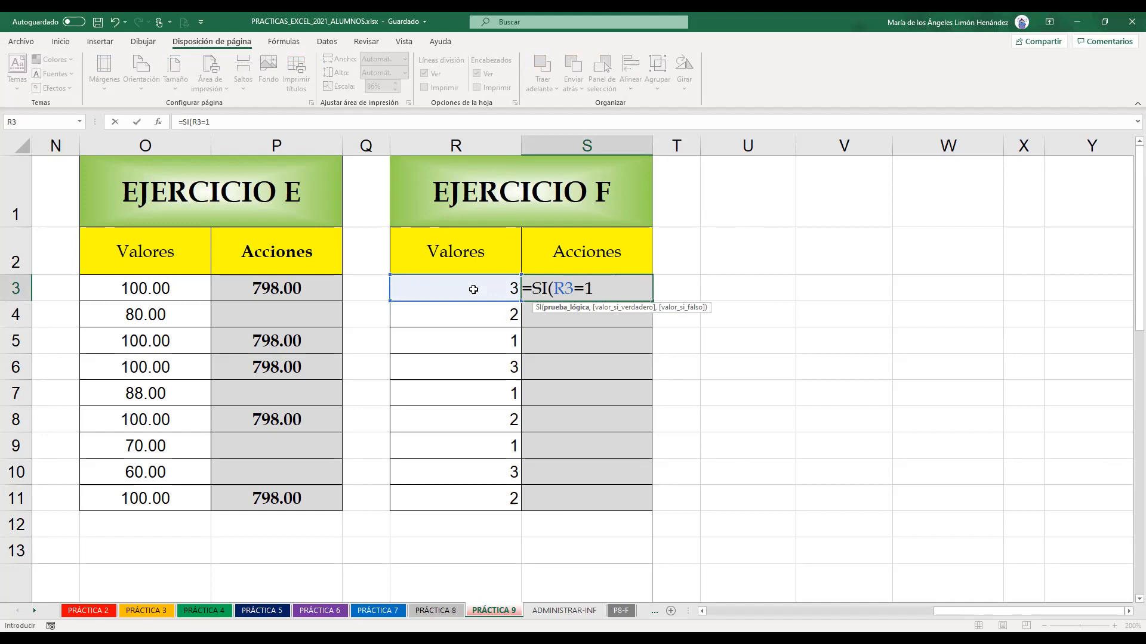
pyautogui.write(',')
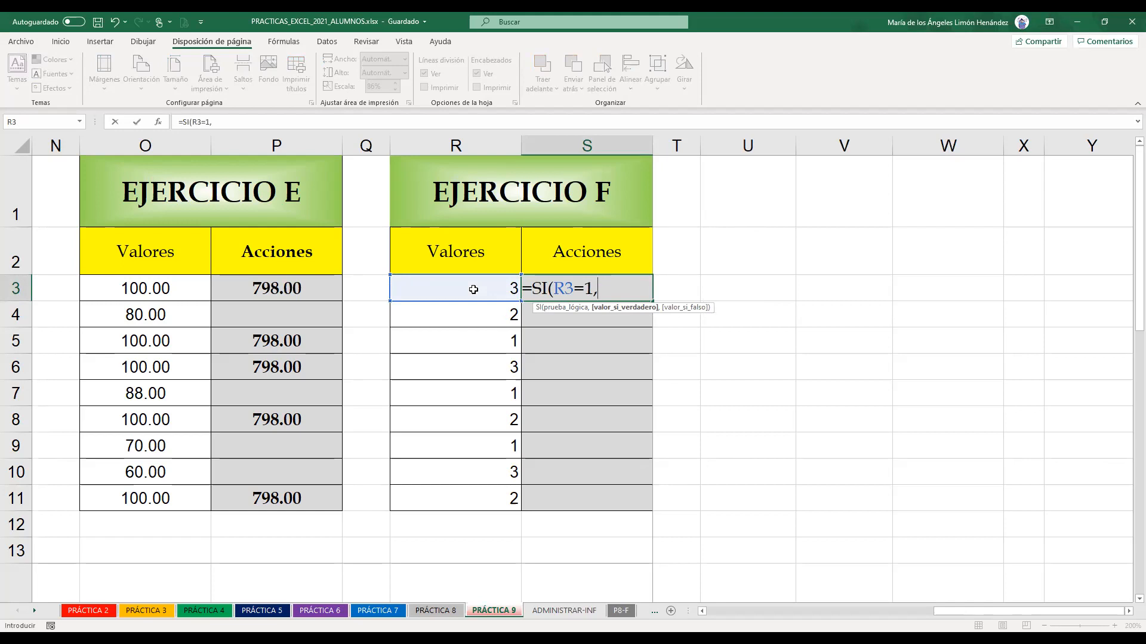
pyautogui.write('"A",')
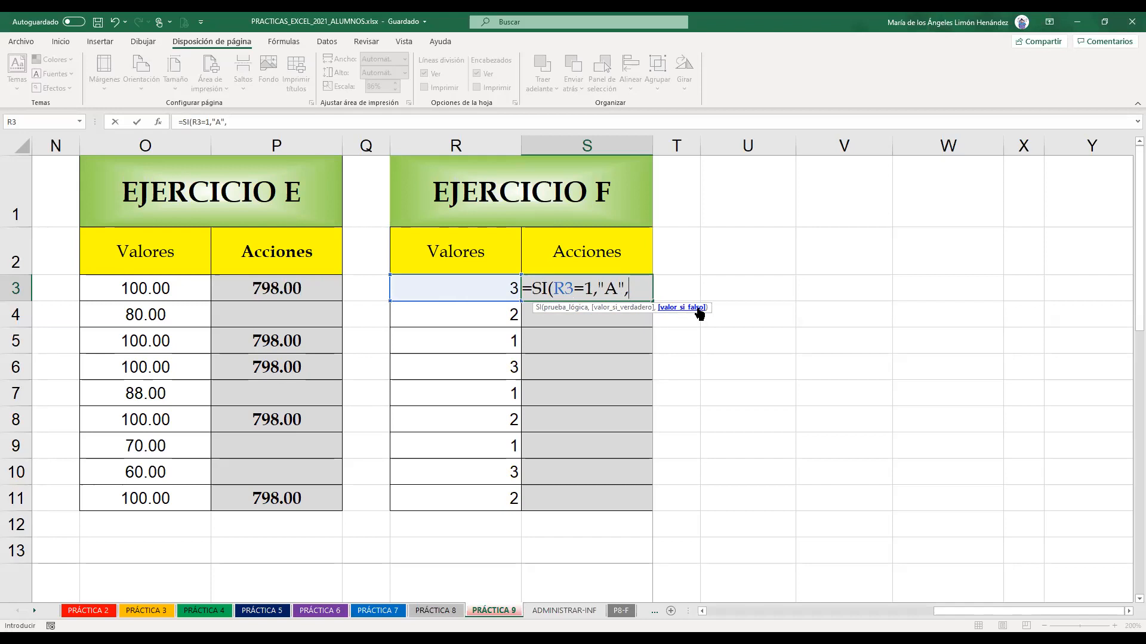
# Nest SI(R3=2,"B","C") as the false value and enter the formula =SI(R3=1,"A",SI(R3=2,"B","C")) in S3
pyautogui.write('SI')
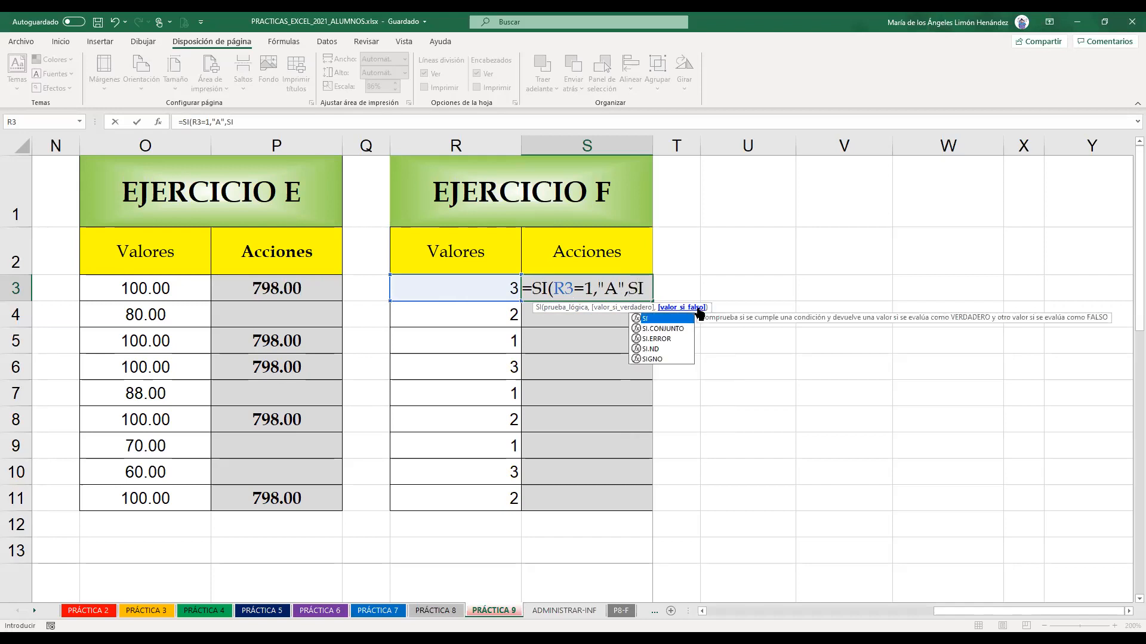
pyautogui.write('(')
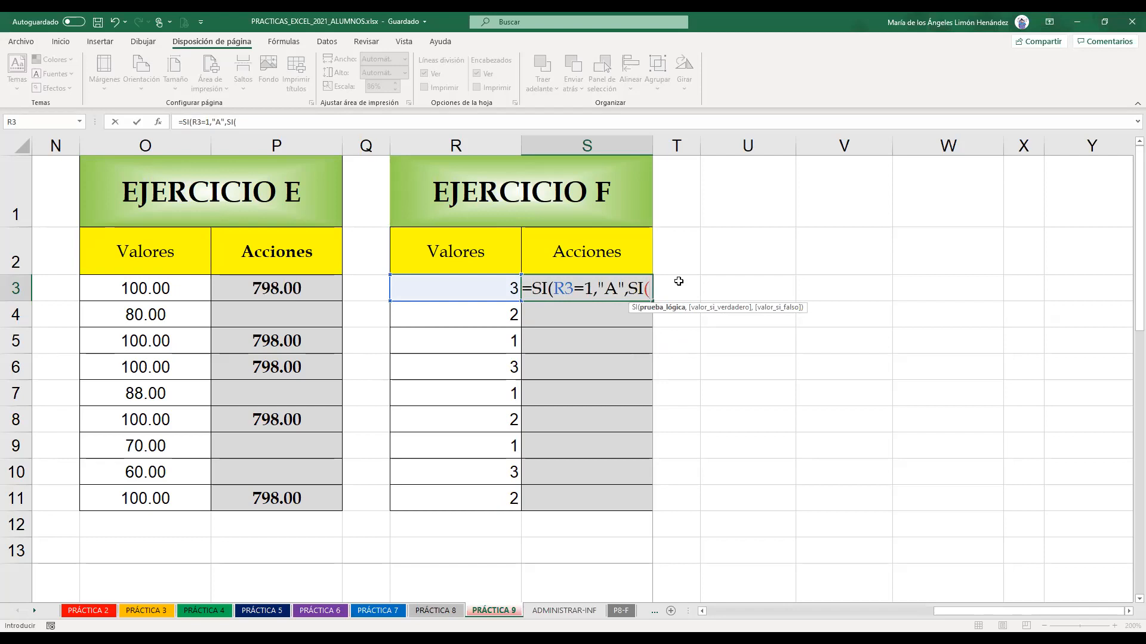
pyautogui.write('R3')
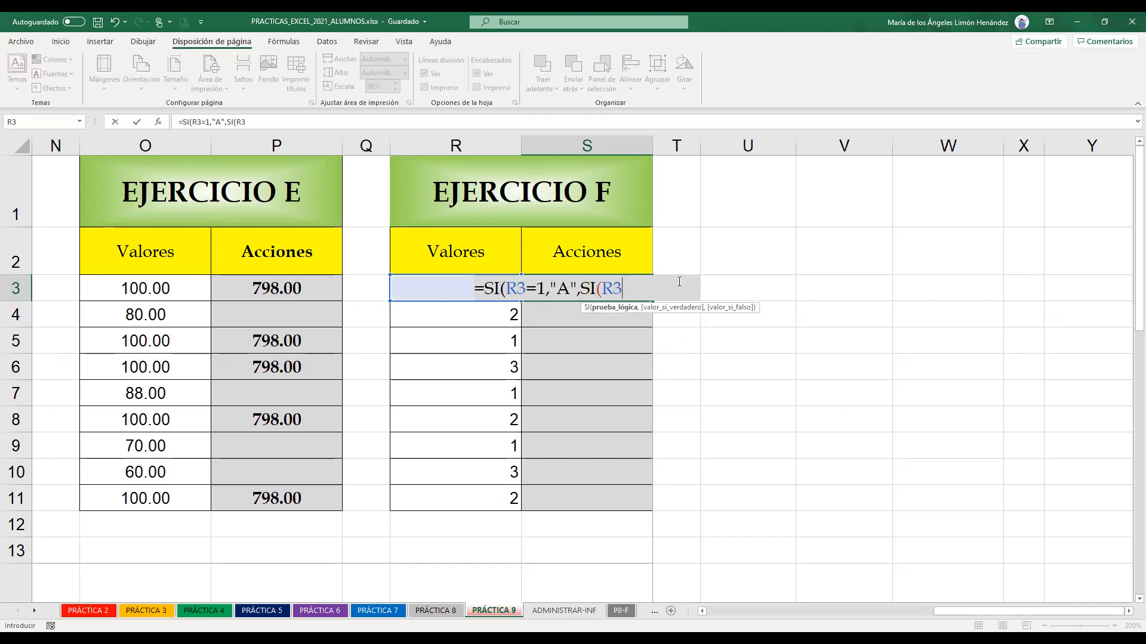
pyautogui.write('=2,"B"')
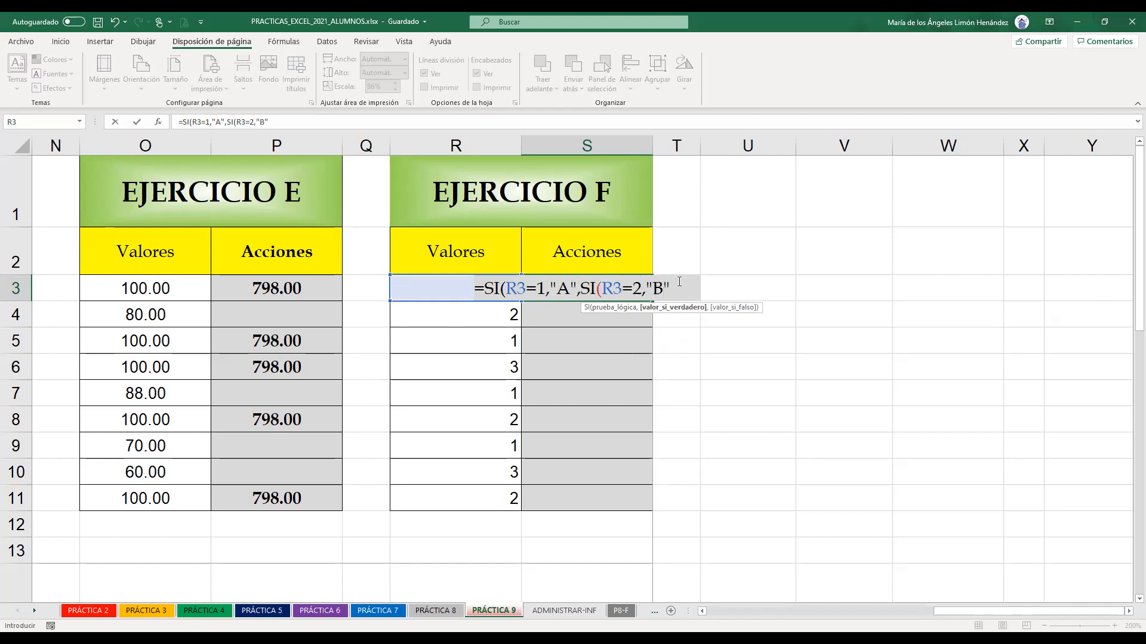
pyautogui.write(',"C')
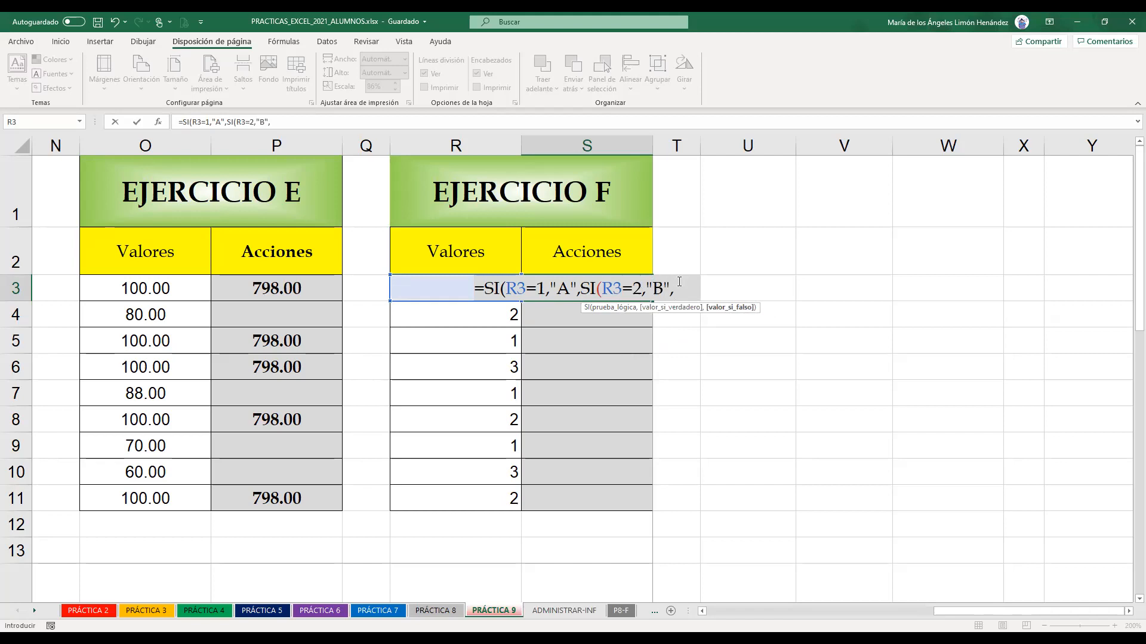
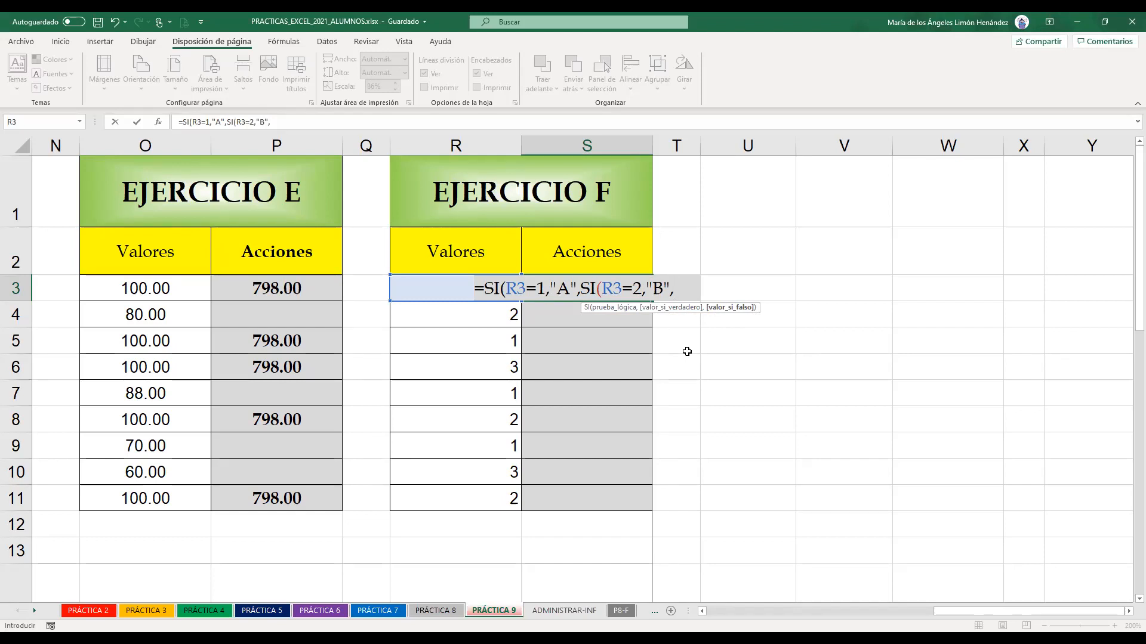
pyautogui.write('"C")')
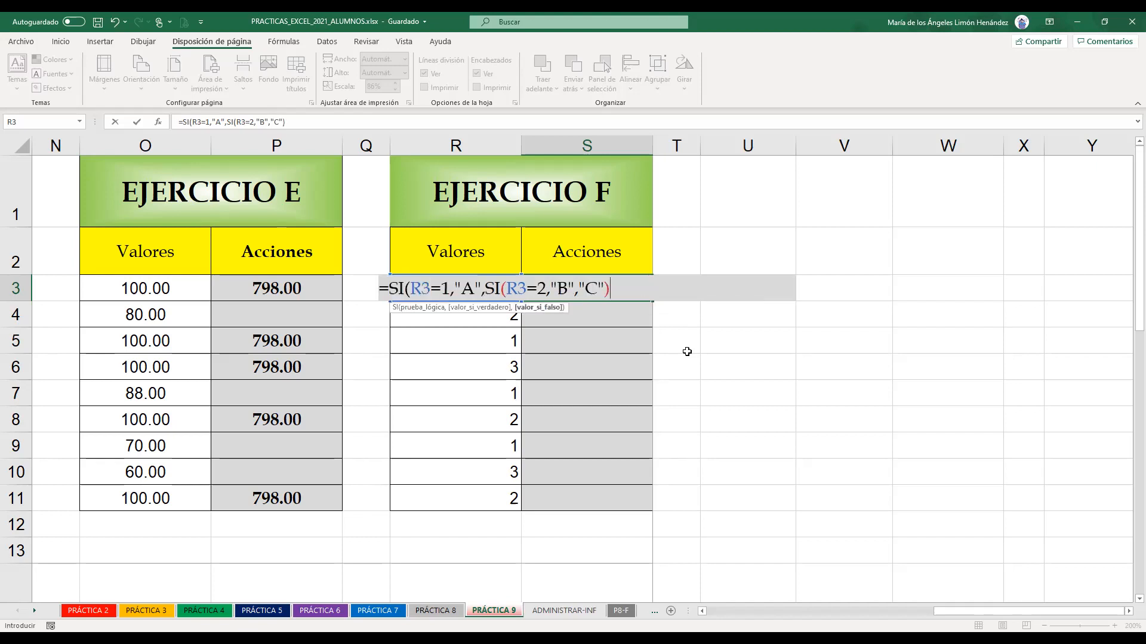
pyautogui.write(')')
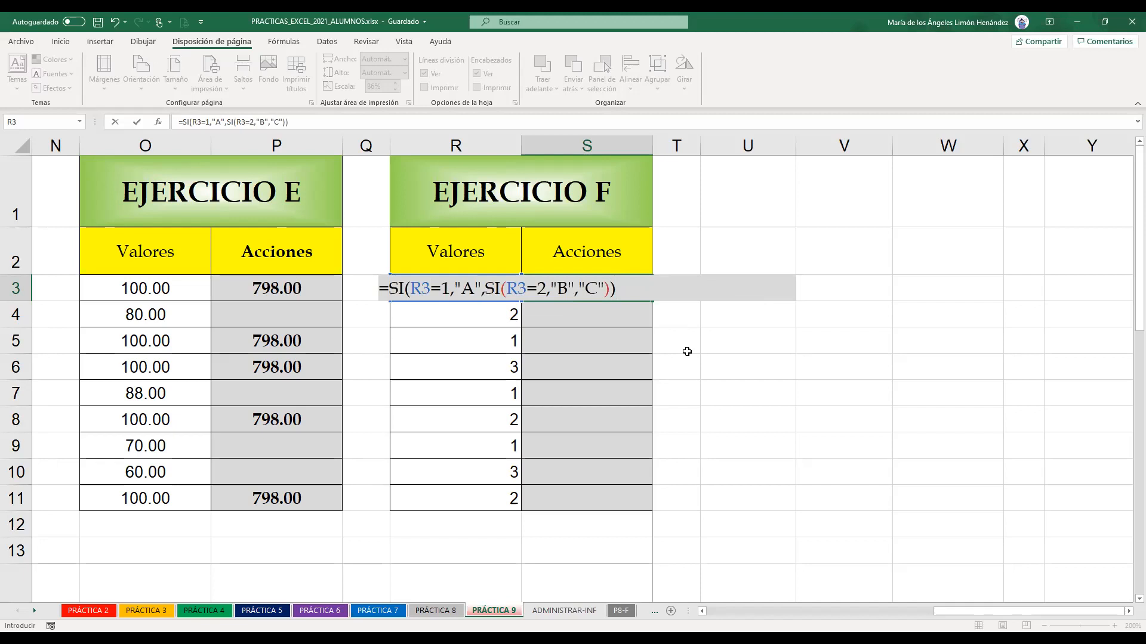
pyautogui.press('Return')
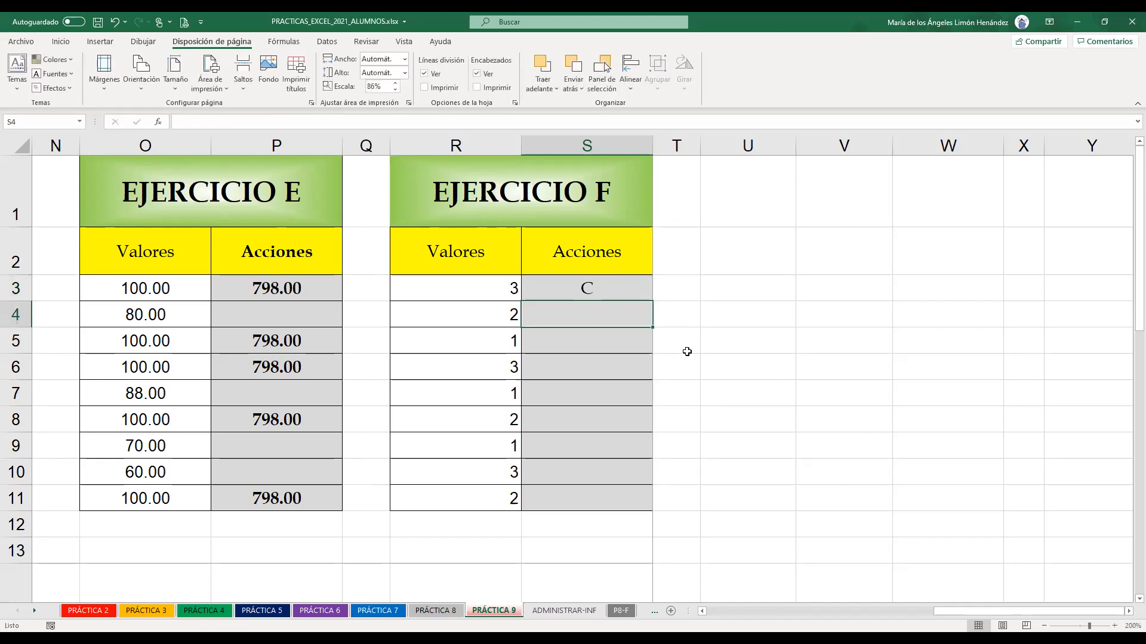
# Copy the SI formula from S3 down through S11 in EJERCICIO F's Acciones column
pyautogui.click(504, 292)
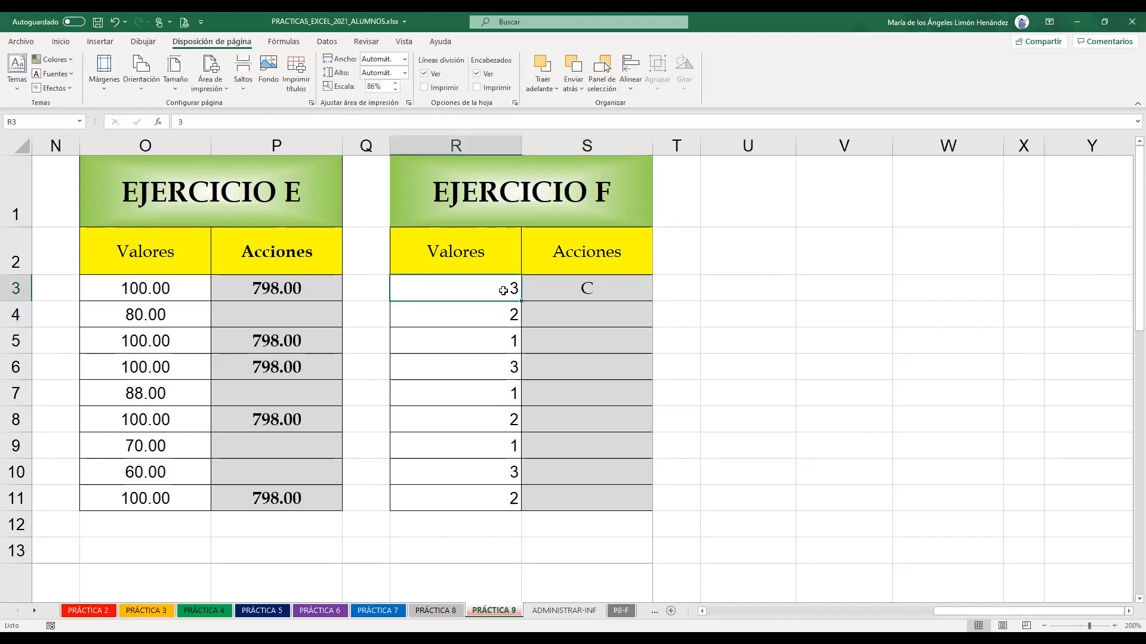
pyautogui.click(584, 287)
pyautogui.doubleClick(653, 300)
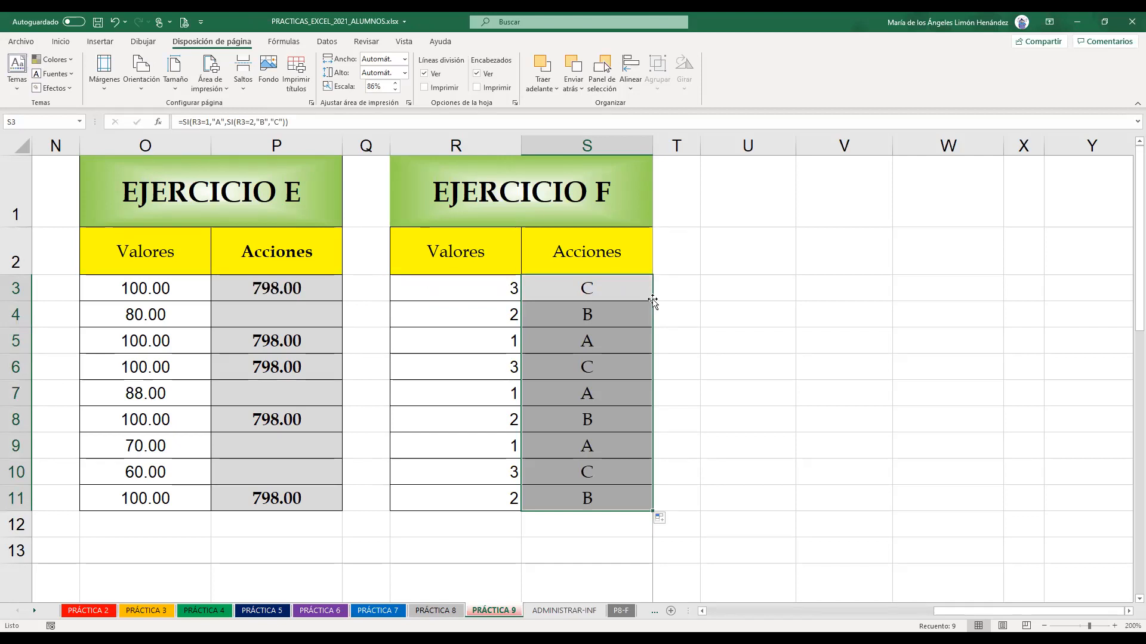
# Check the Acciones results in S3:S11 of EJERCICIO F against their corresponding Valores
pyautogui.click(622, 285)
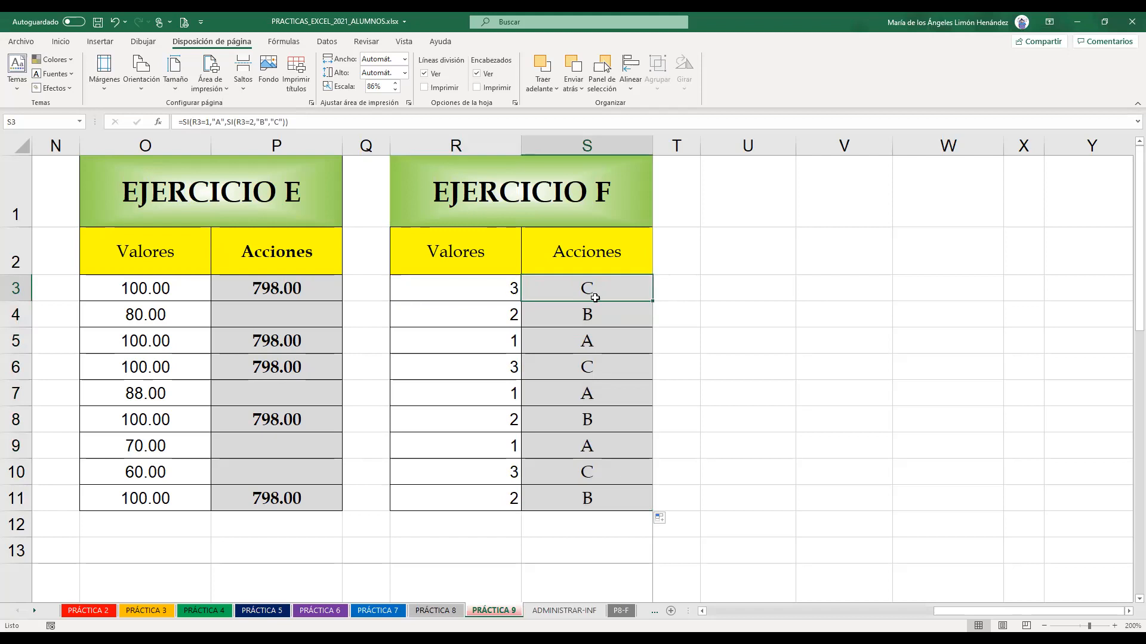
pyautogui.click(486, 316)
pyautogui.click(572, 316)
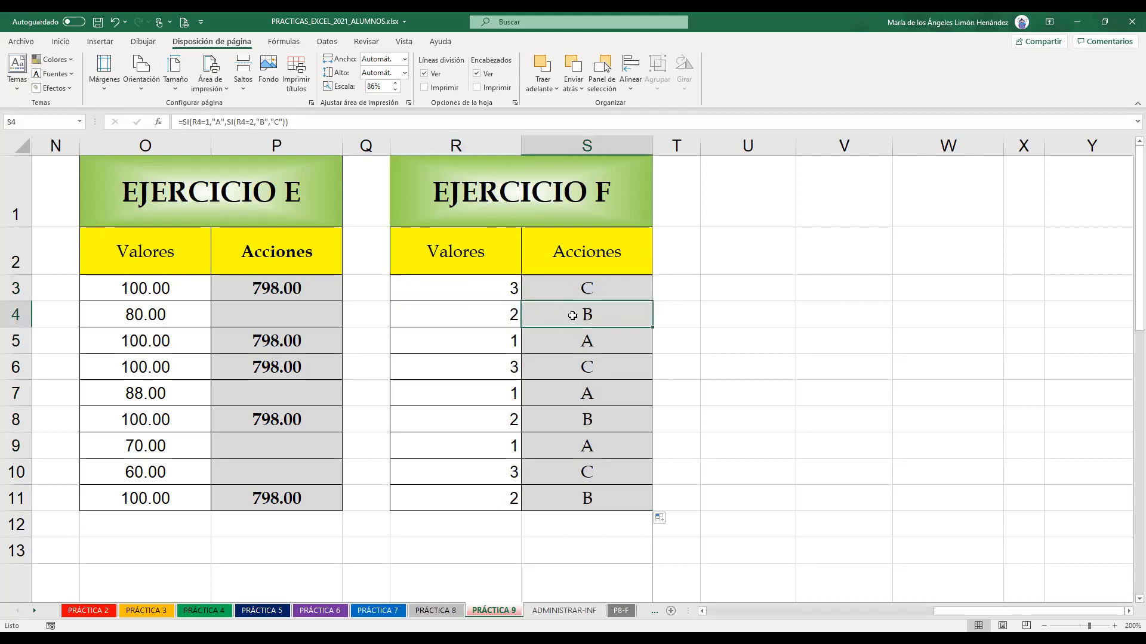
pyautogui.click(502, 335)
pyautogui.moveTo(587, 340); pyautogui.dragTo(577, 372)
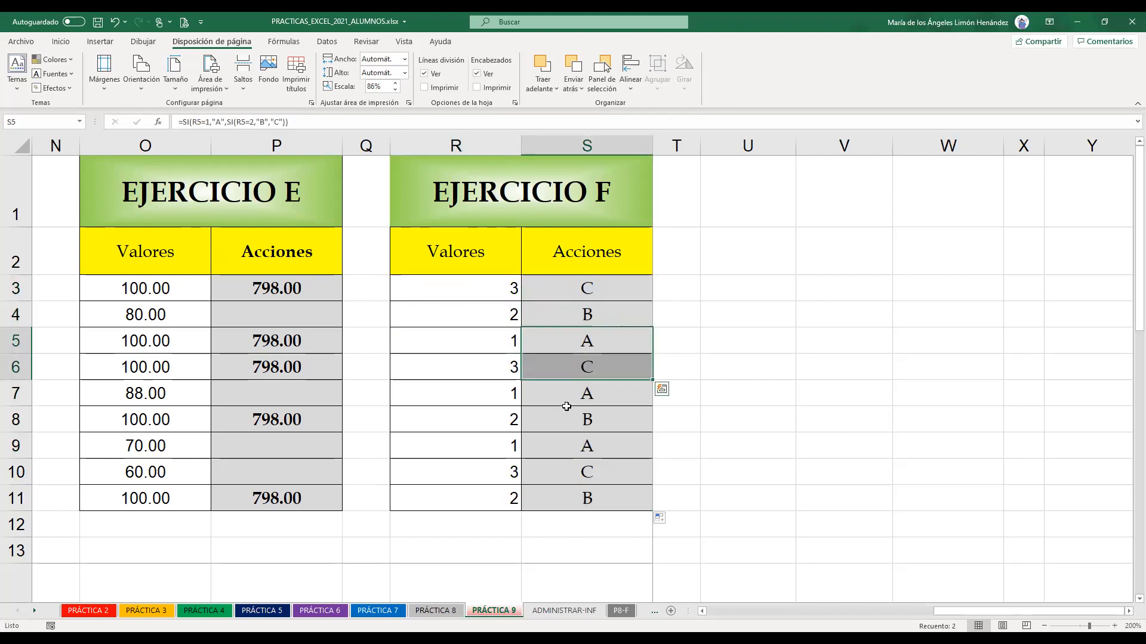
pyautogui.click(567, 495)
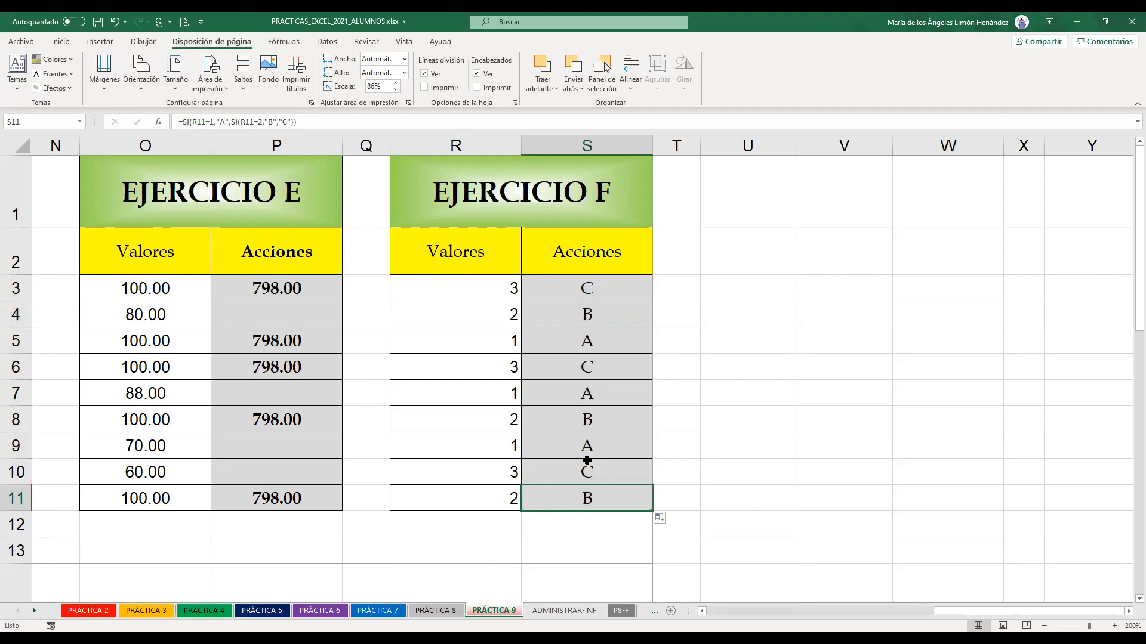
# Format the EJERCICIO F Valores in R3:R11 as Número with one decimal place
pyautogui.moveTo(476, 292); pyautogui.dragTo(450, 482)
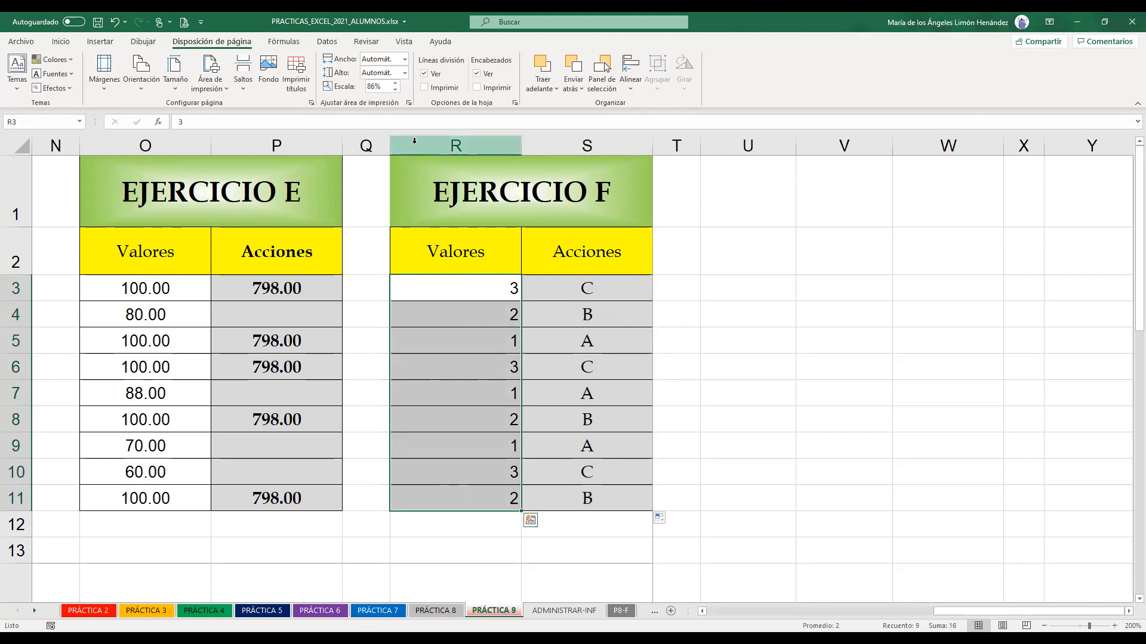
pyautogui.click(61, 41)
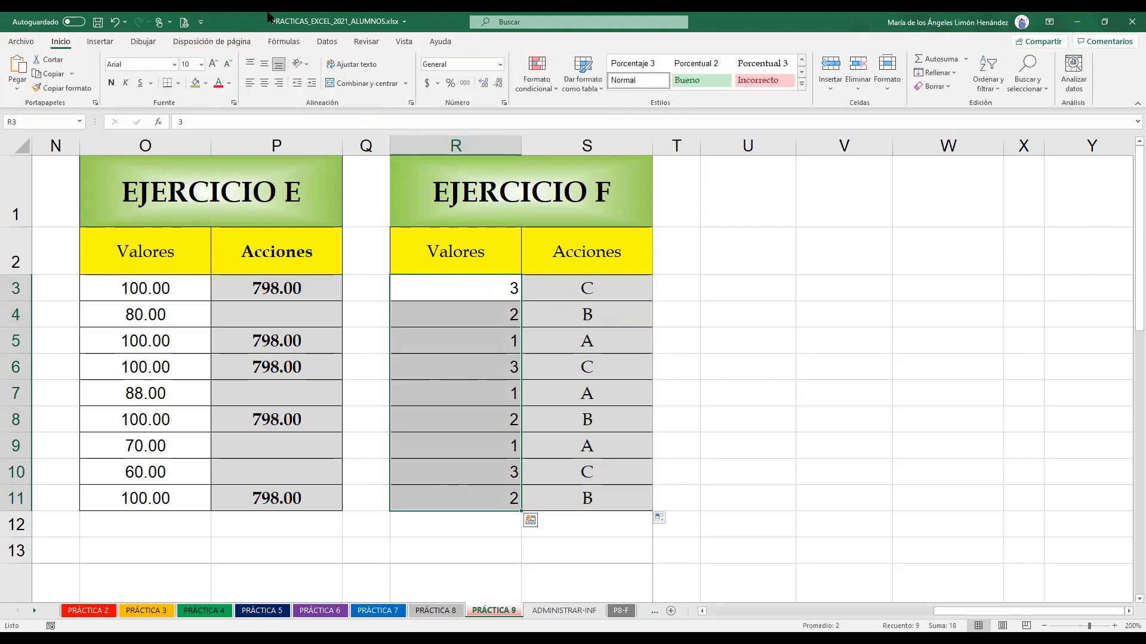
pyautogui.click(500, 64)
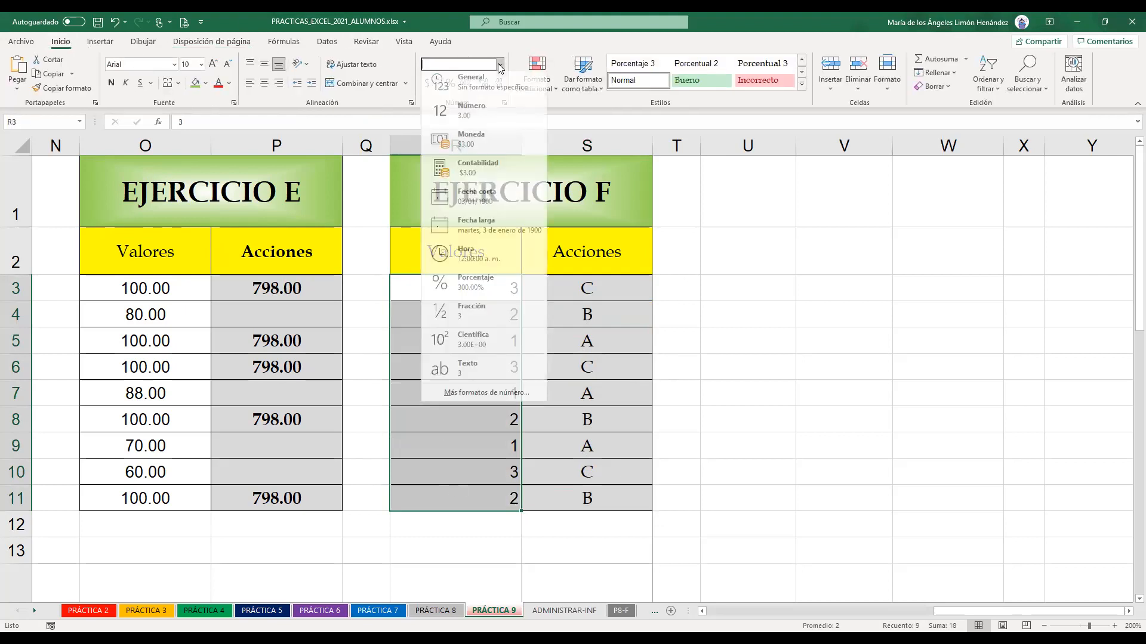
pyautogui.click(475, 109)
pyautogui.click(499, 87)
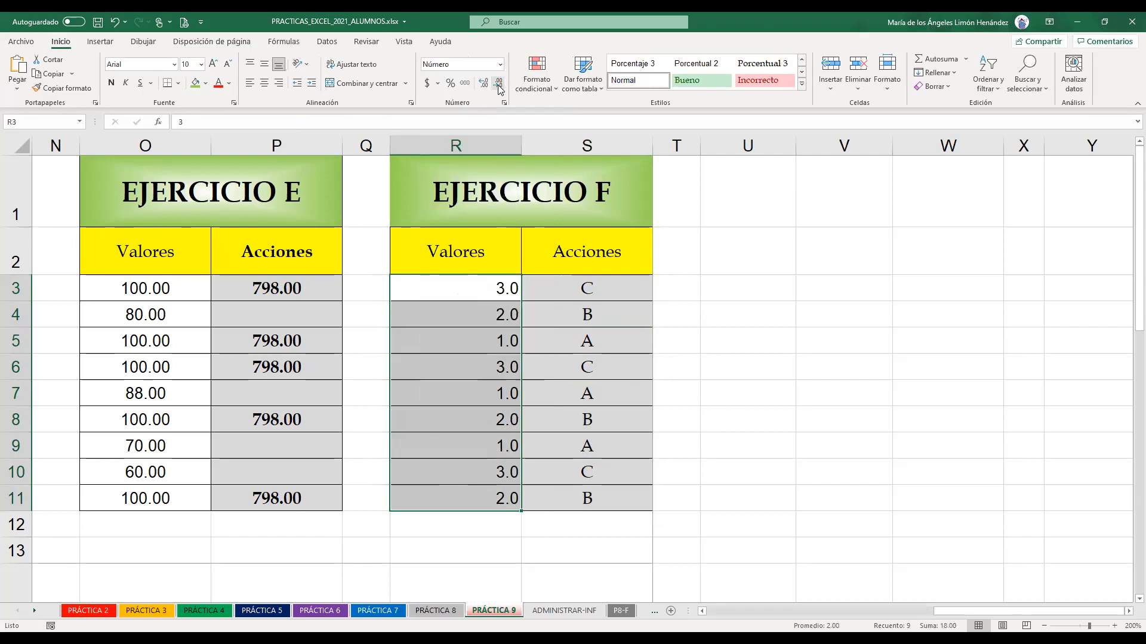
# Center the EJERCICIO F data in R3:S11 both vertically and horizontally
pyautogui.moveTo(485, 286); pyautogui.dragTo(522, 500)
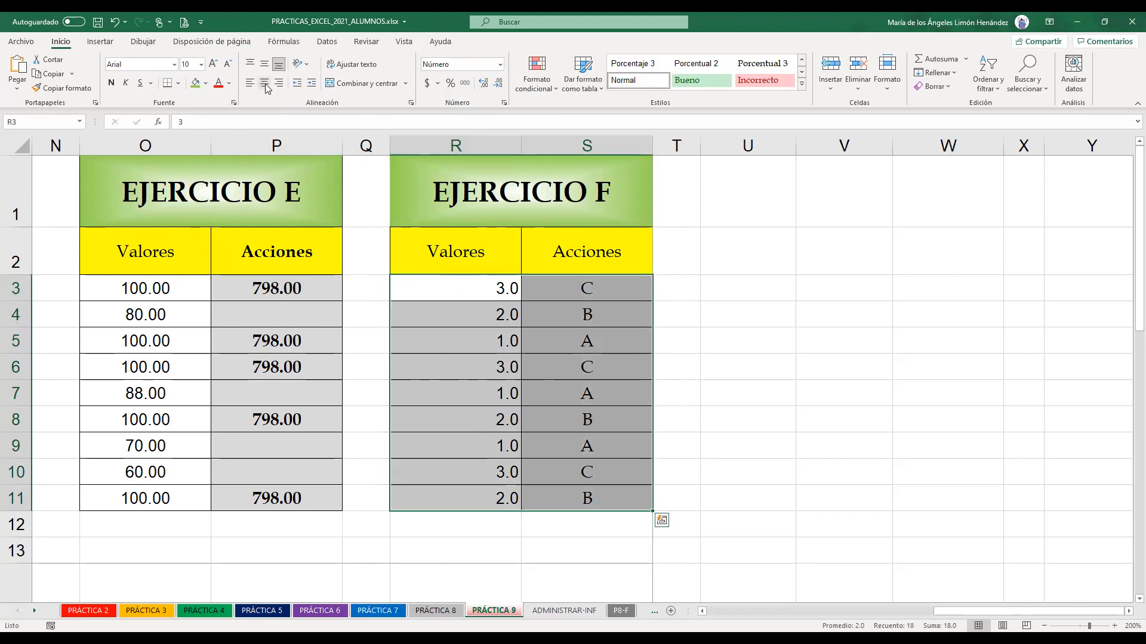
pyautogui.click(265, 68)
pyautogui.click(264, 83)
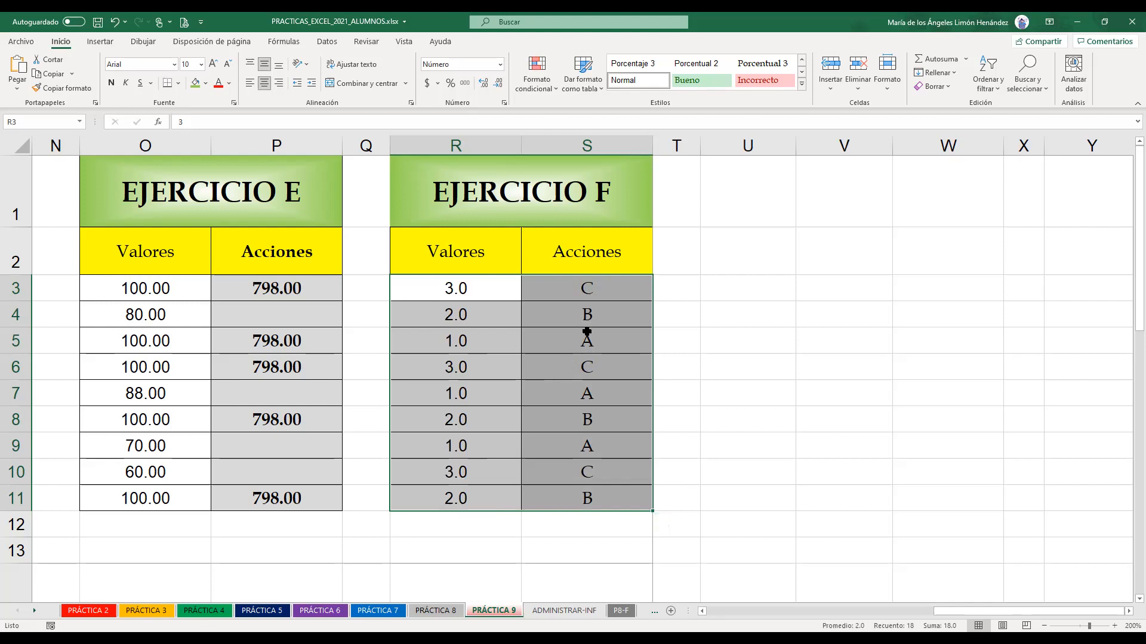
# Make the EJERCICIO F Acciones header and results in S2:S11 bold
pyautogui.click(597, 245)
pyautogui.moveTo(597, 243); pyautogui.dragTo(588, 498)
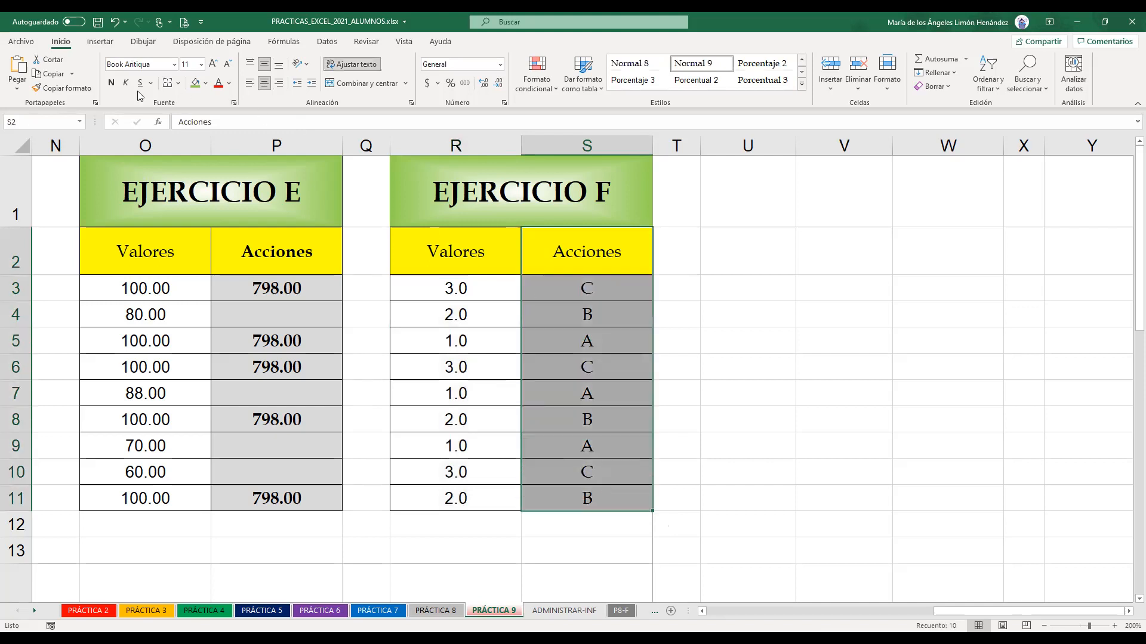
pyautogui.click(111, 83)
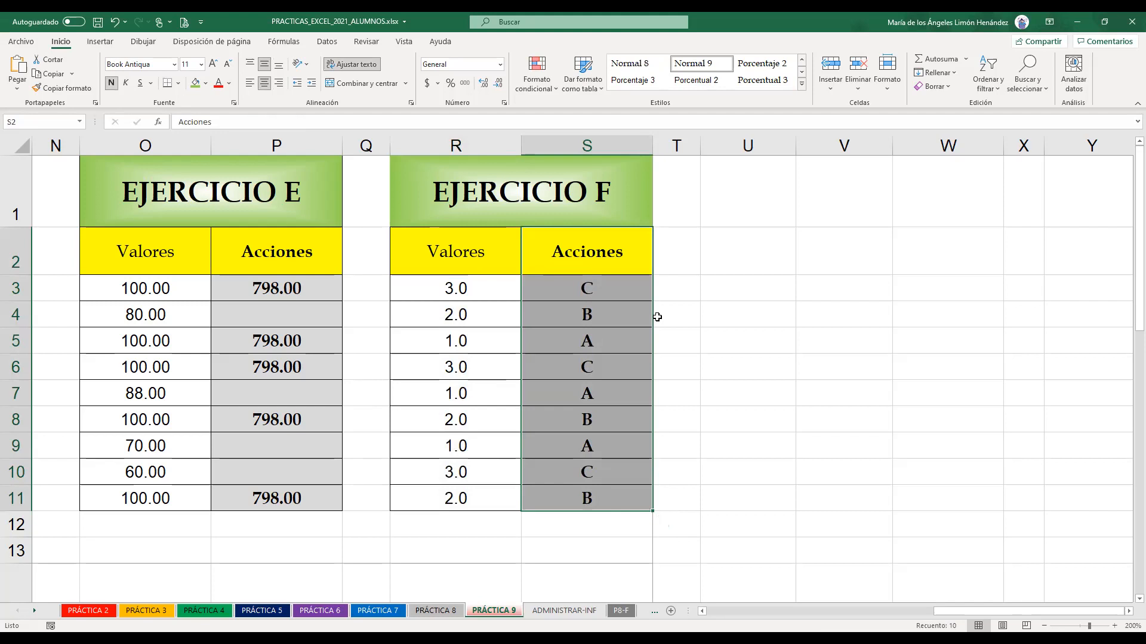
# Review the nested SI formula inside cell S3 and leave it as it is
pyautogui.click(605, 282)
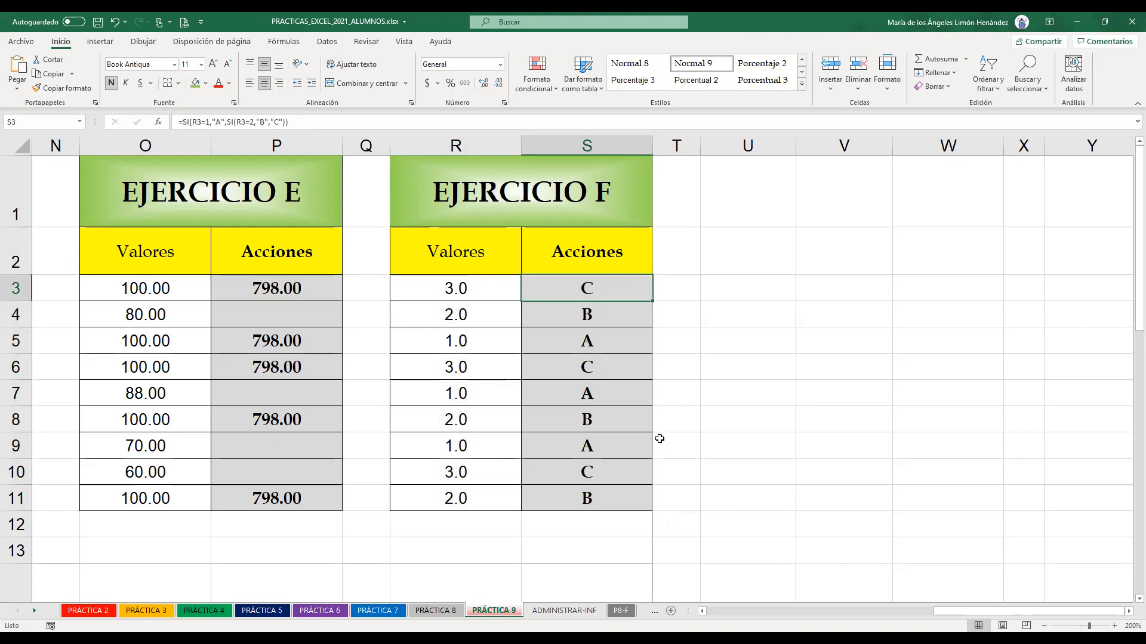
pyautogui.press('F2')
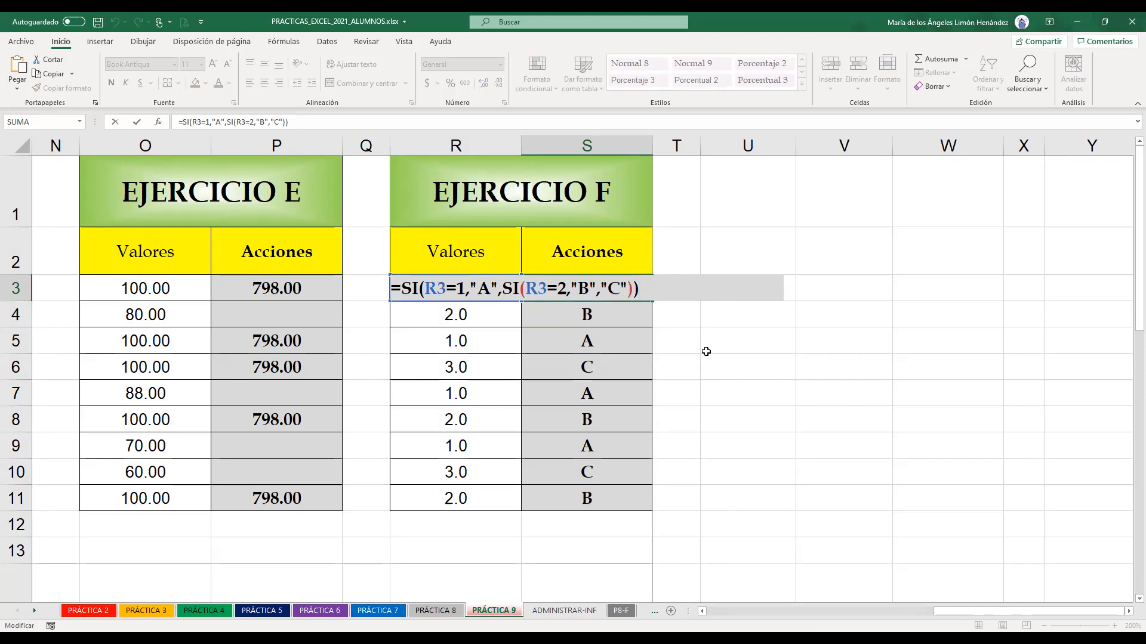
pyautogui.hotkey('ctrl', 'Return')
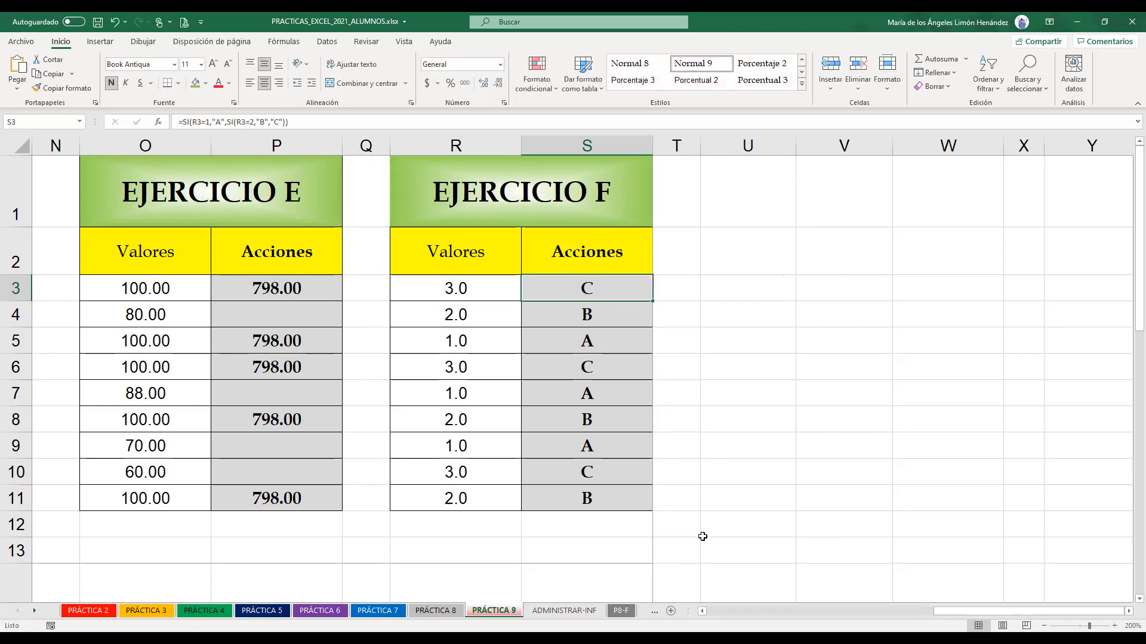
# Examine EJERCICIO G's grade categories, Nota column and the category scale in J16:K22
pyautogui.scroll(-1, 661, 450)
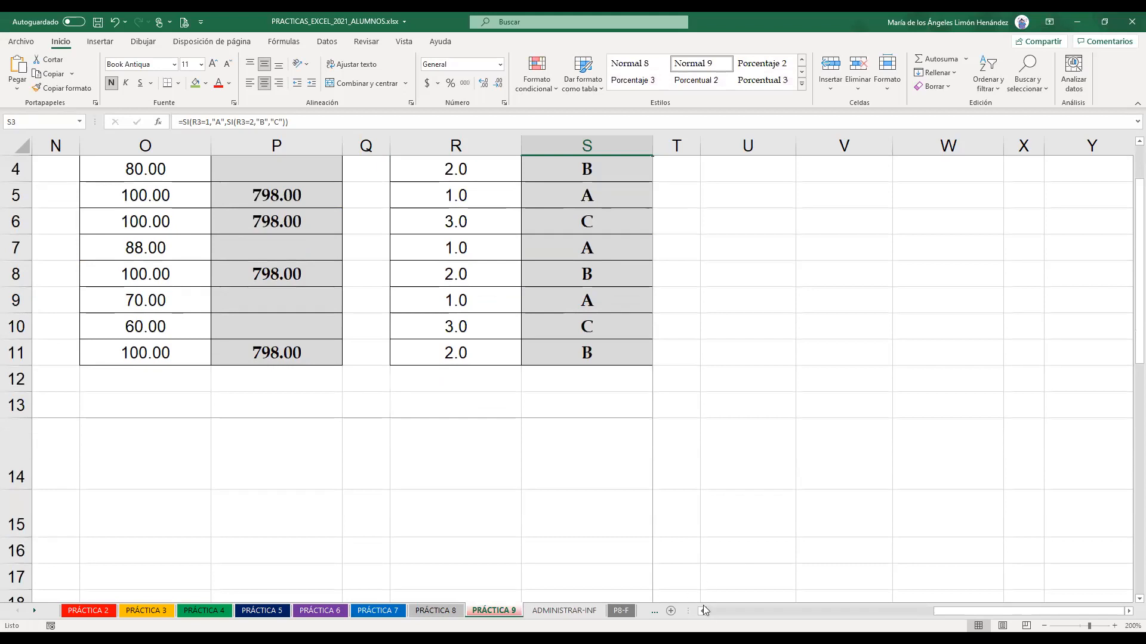
pyautogui.click(702, 611)
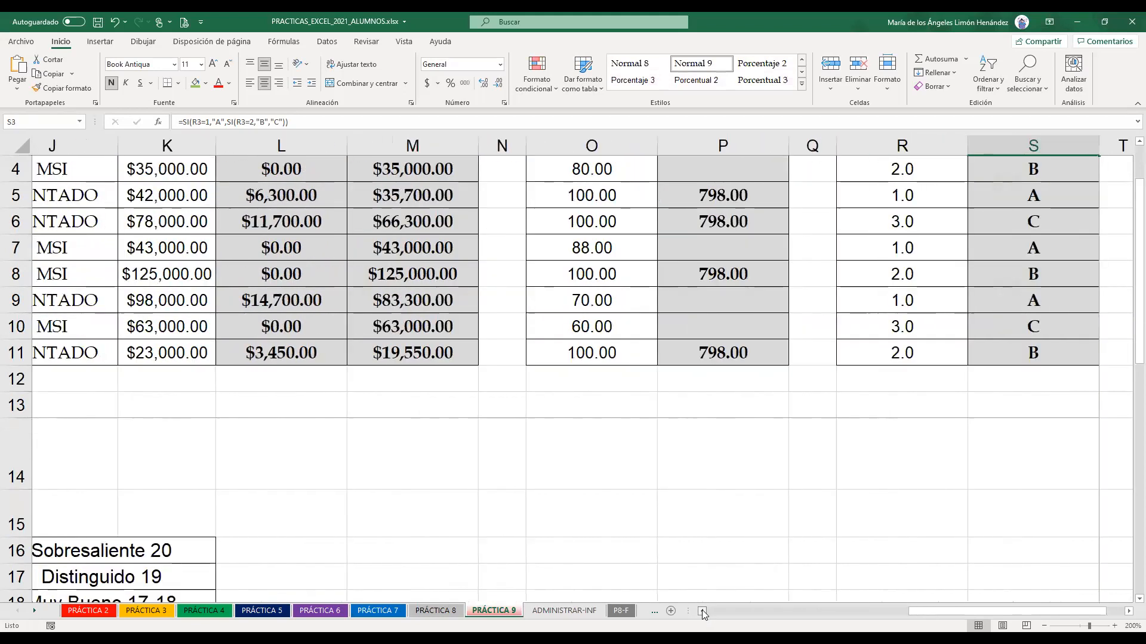
pyautogui.click(701, 610)
pyautogui.scroll(-3, 643, 534)
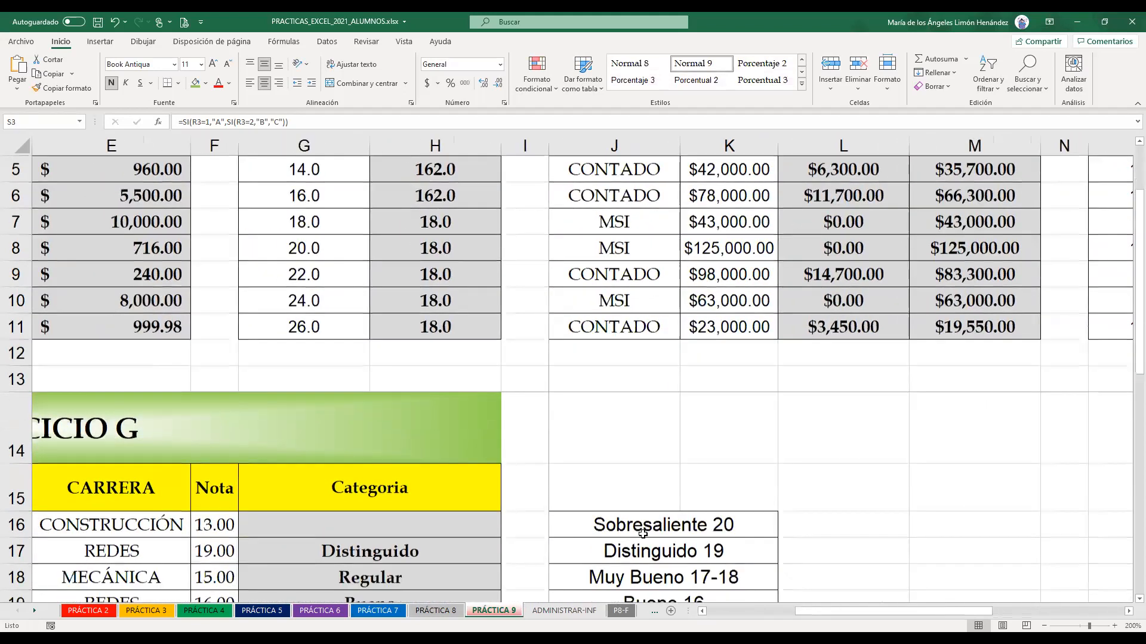
pyautogui.moveTo(643, 313); pyautogui.dragTo(645, 475)
pyautogui.scroll(-3, 647, 493)
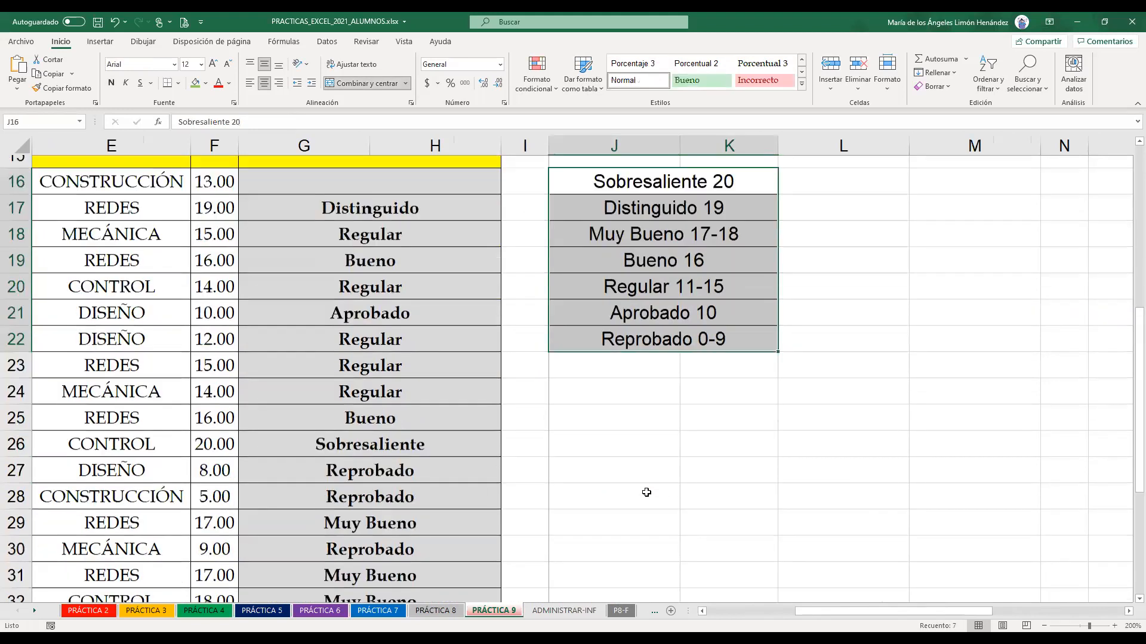
pyautogui.scroll(-3, 646, 492)
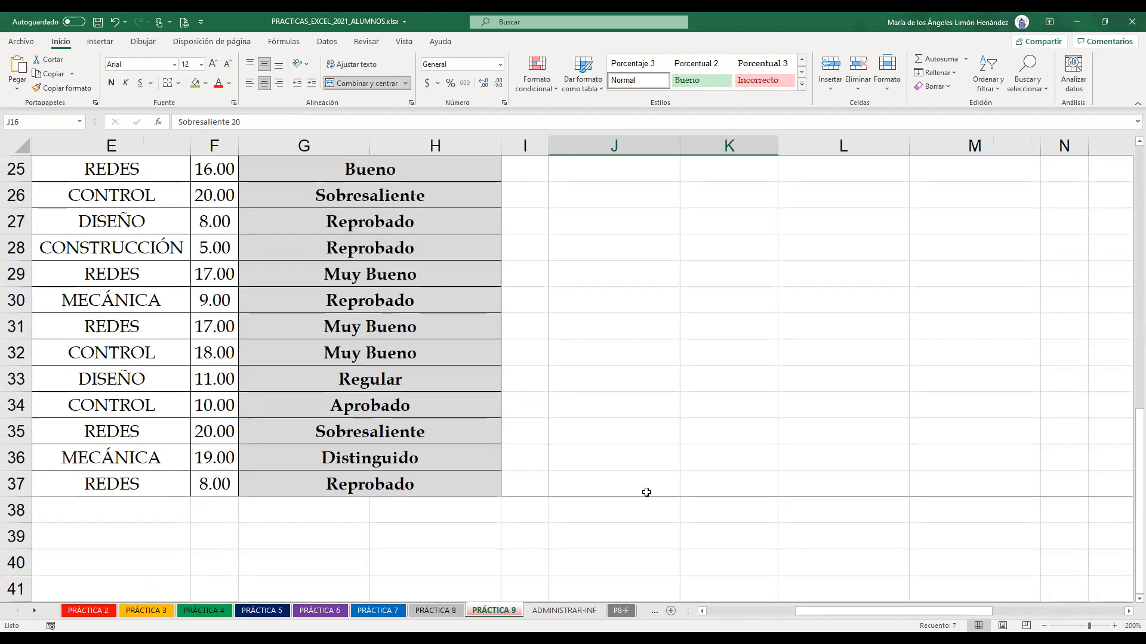
pyautogui.scroll(1, 646, 492)
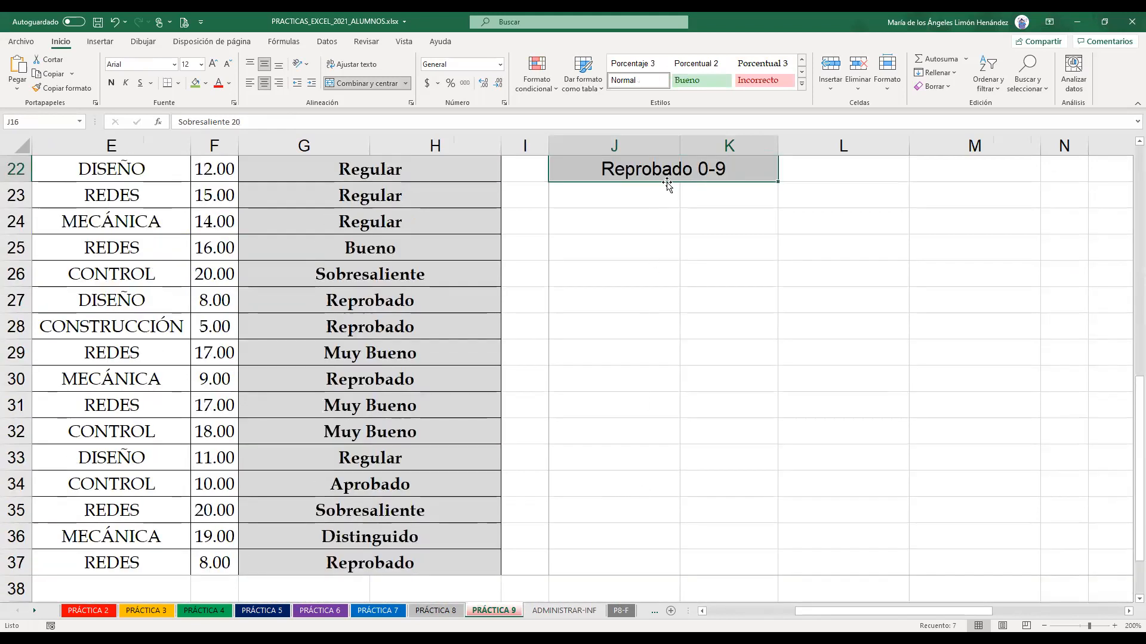
pyautogui.scroll(2, 654, 263)
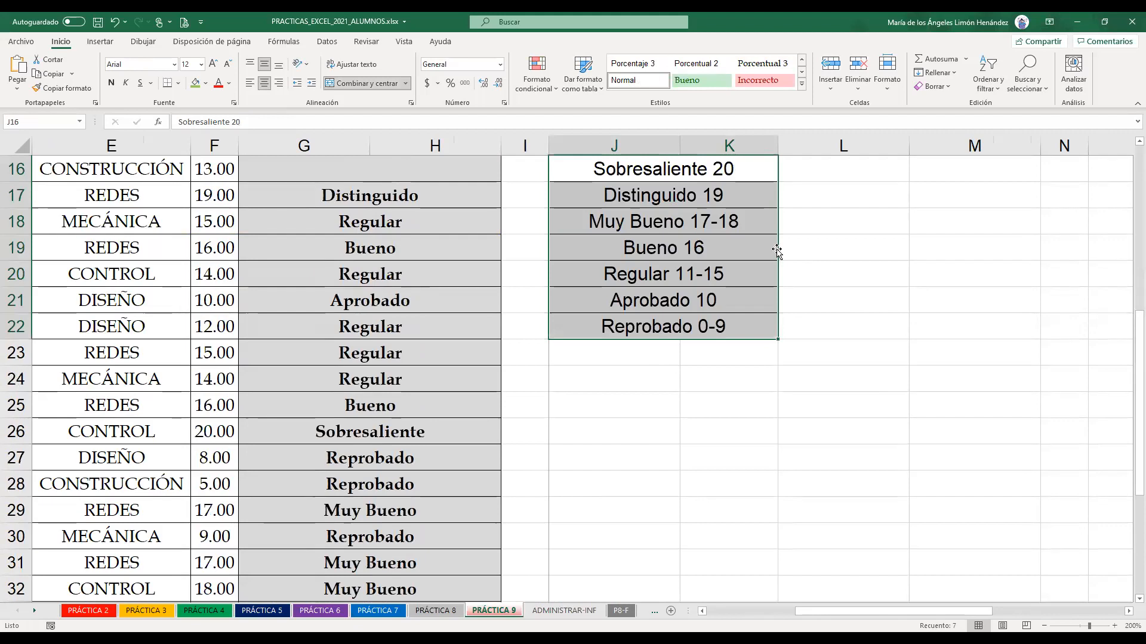
# Try to move the category scale from J16:K22 to K19:L25
pyautogui.moveTo(777, 251); pyautogui.dragTo(777, 253)
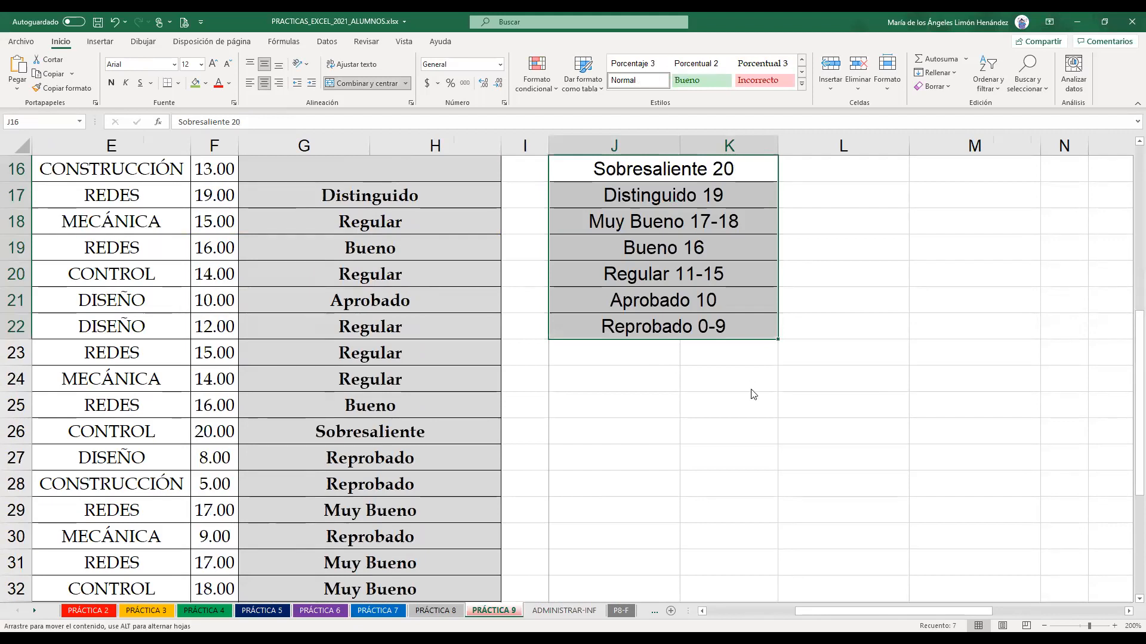
pyautogui.moveTo(871, 324)
pyautogui.mouseDown()
pyautogui.moveTo(852, 224)
pyautogui.moveTo(874, 327)
pyautogui.mouseUp()
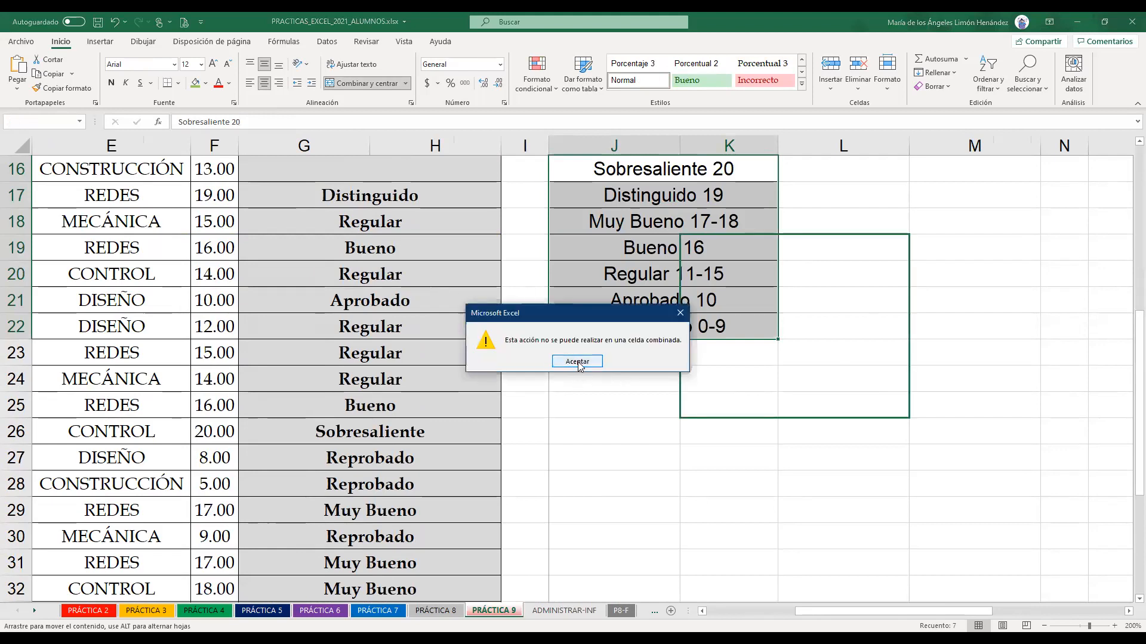
pyautogui.click(680, 316)
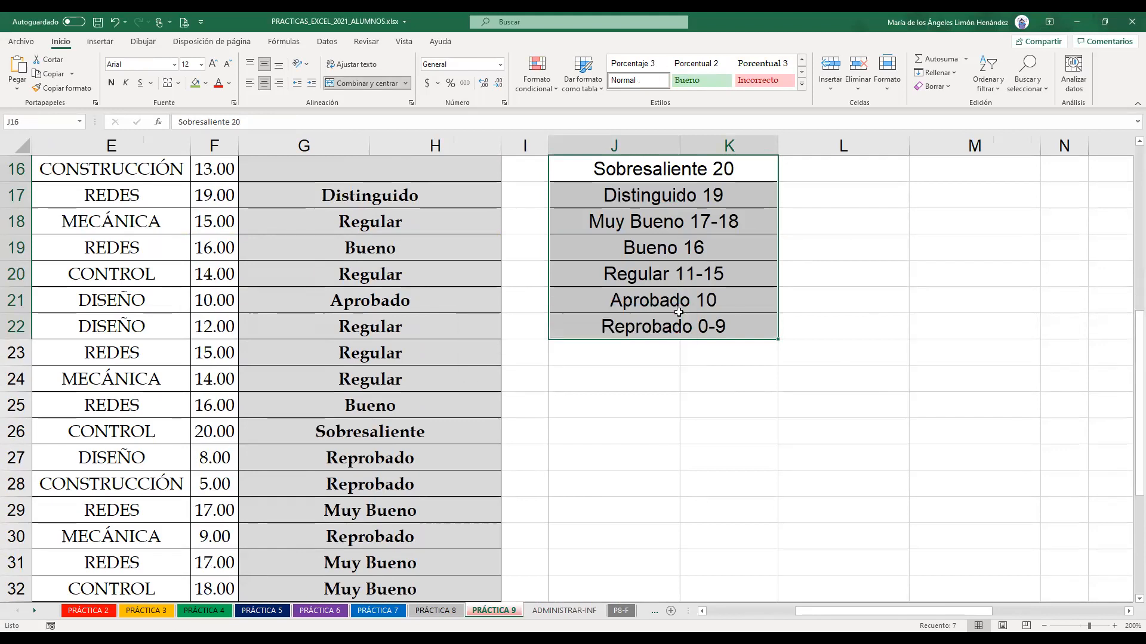
# Read through the grade ranges of the category scale beside EJERCICIO G, from Sobresaliente to Reprobado
pyautogui.click(673, 308)
pyautogui.scroll(1, 626, 328)
pyautogui.scroll(2, 626, 302)
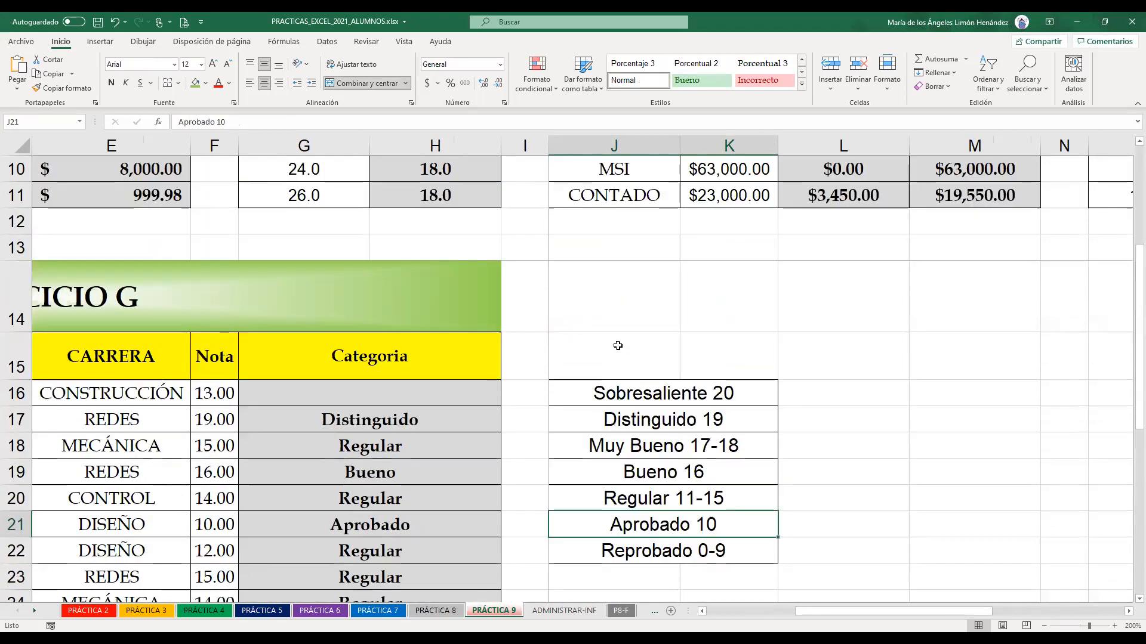
pyautogui.scroll(-1, 613, 421)
pyautogui.click(618, 317)
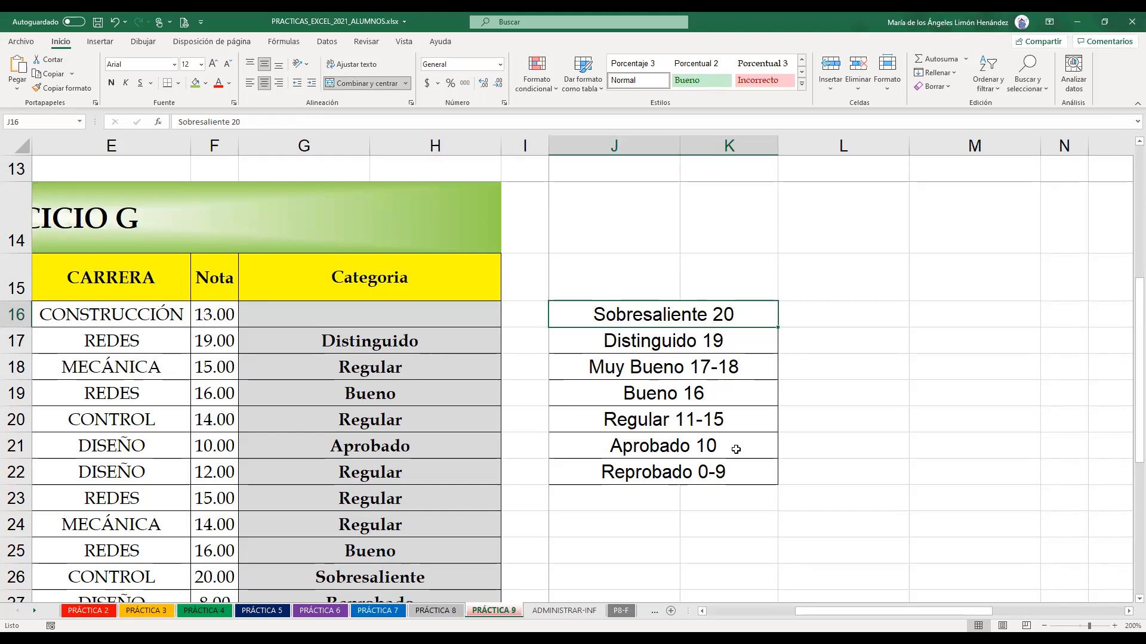
pyautogui.scroll(-1, 735, 449)
pyautogui.scroll(1, 736, 450)
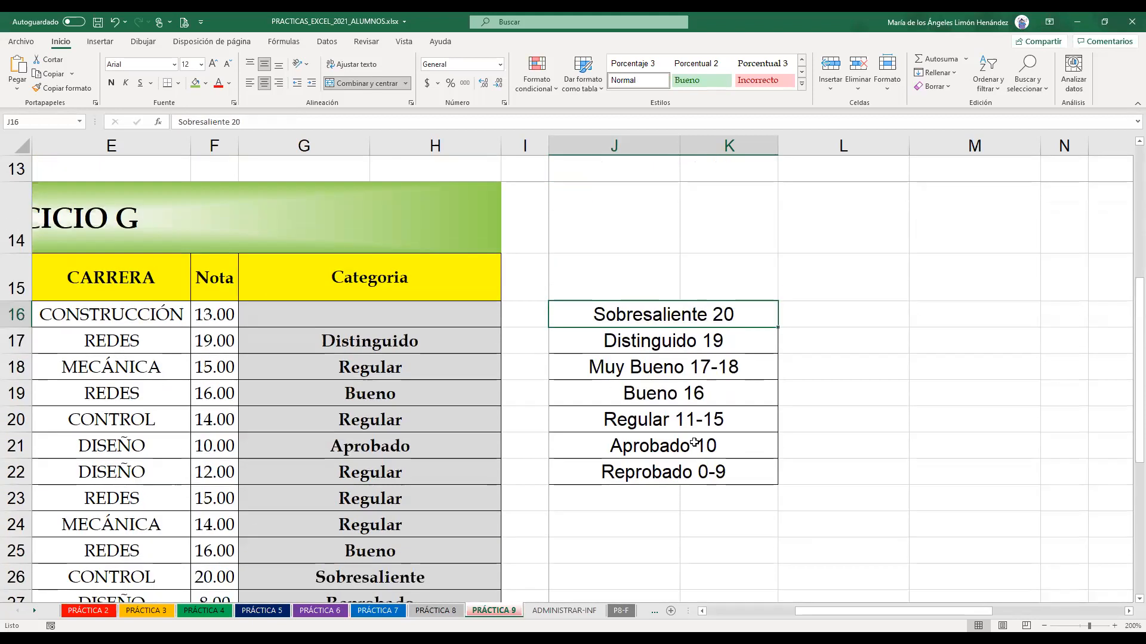
# Start an SI formula in G16 that tests F16=20 and returns "SOBRESALIENTE" when true
pyautogui.click(474, 314)
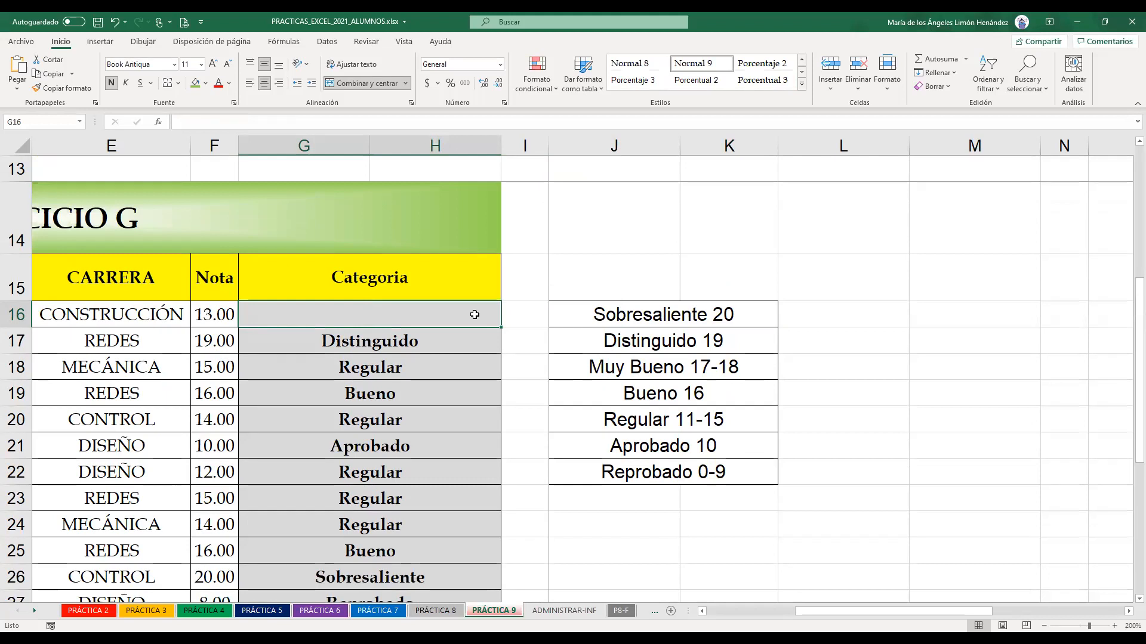
pyautogui.write('=')
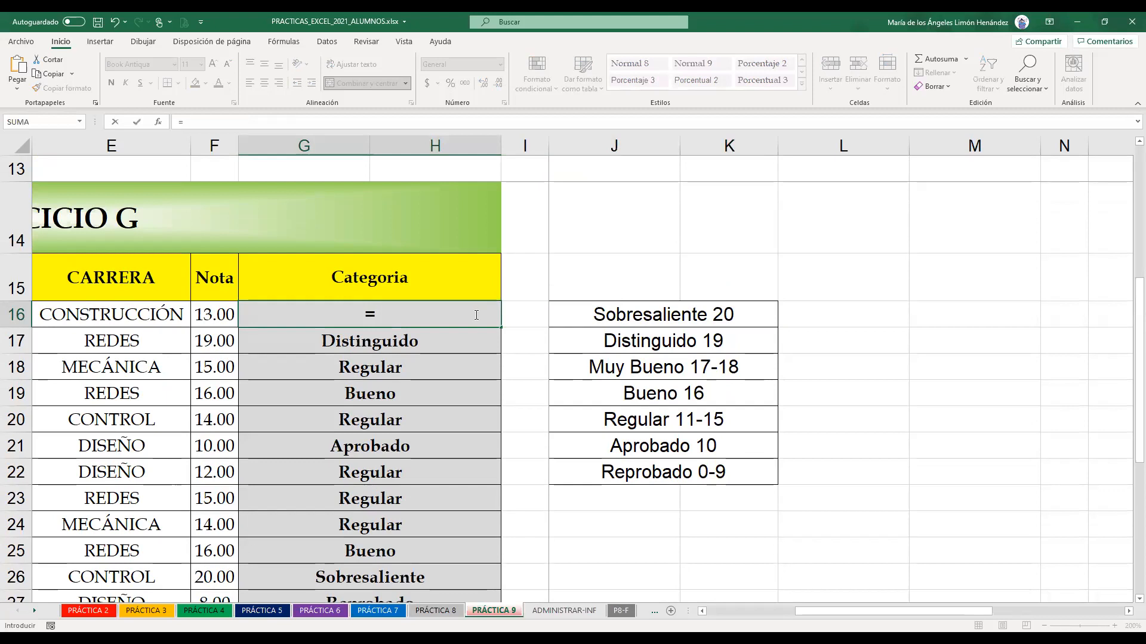
pyautogui.write('S')
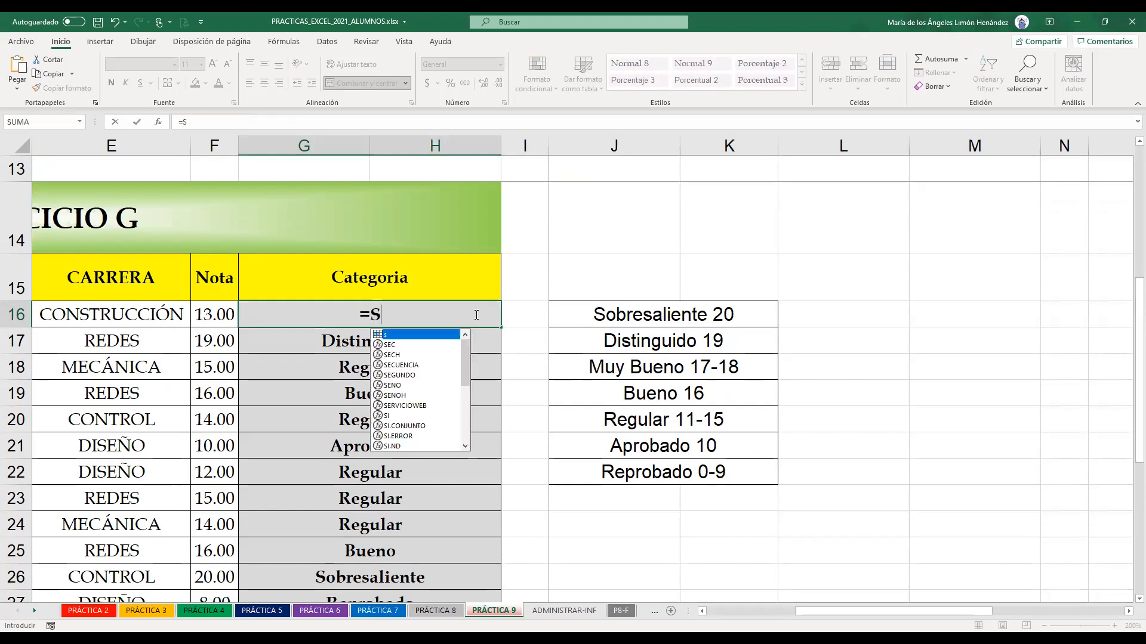
pyautogui.write('I(')
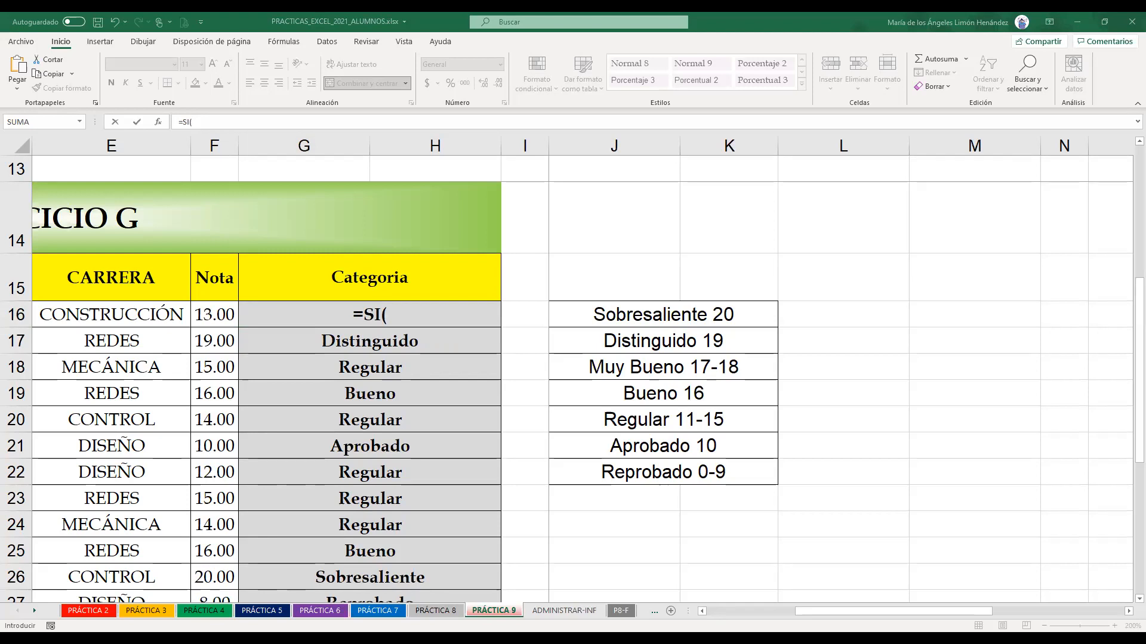
pyautogui.click(714, 535)
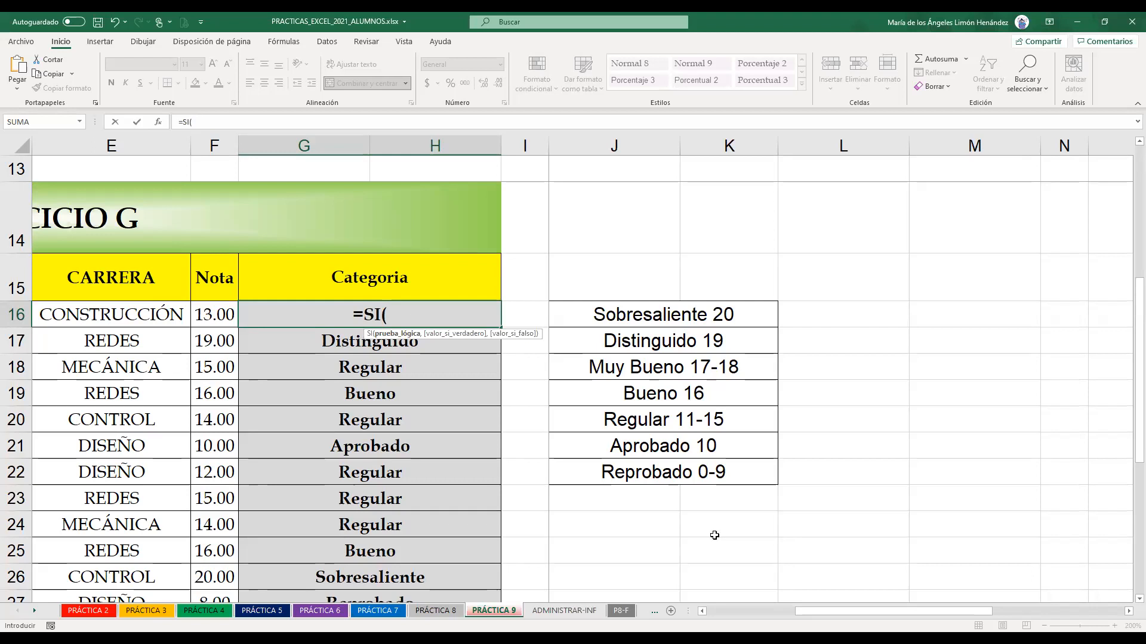
pyautogui.click(216, 317)
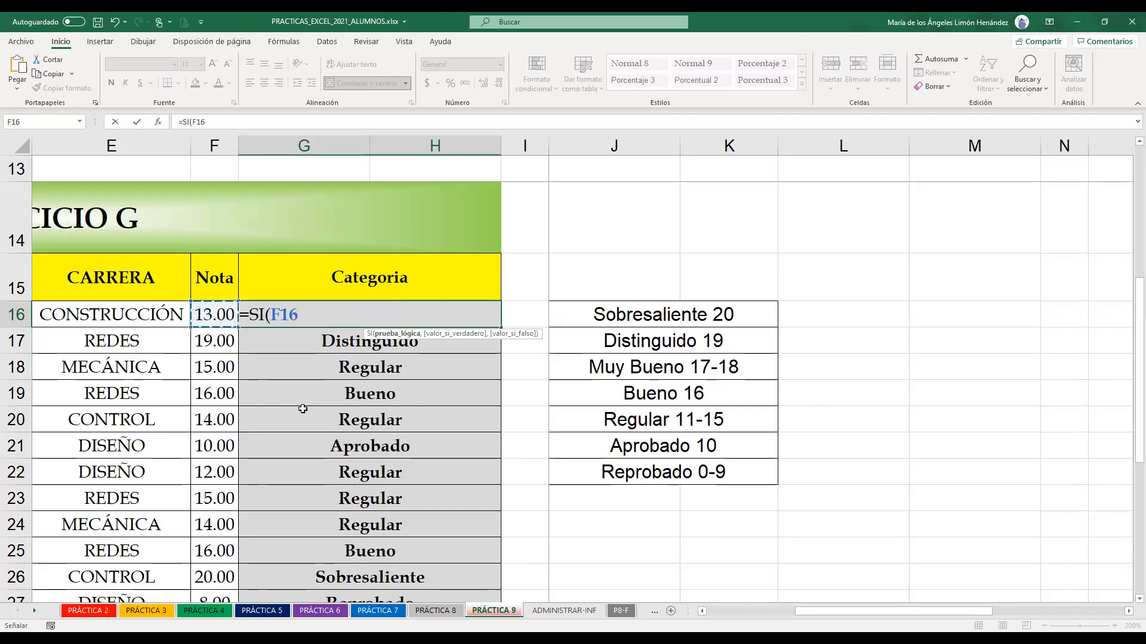
pyautogui.write('=20')
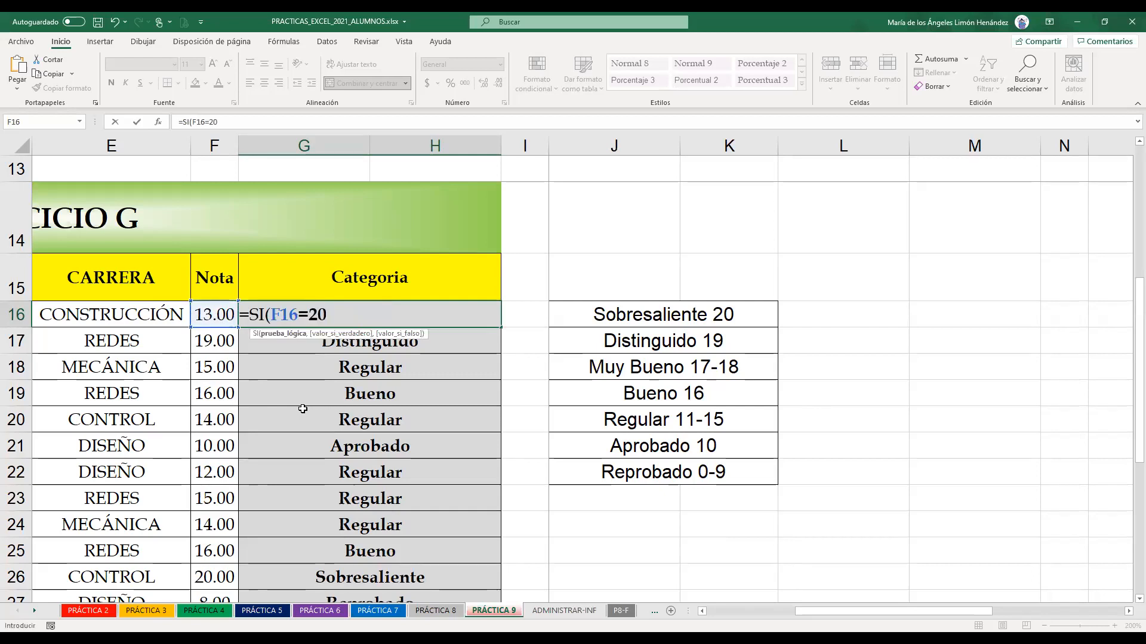
pyautogui.write(',"')
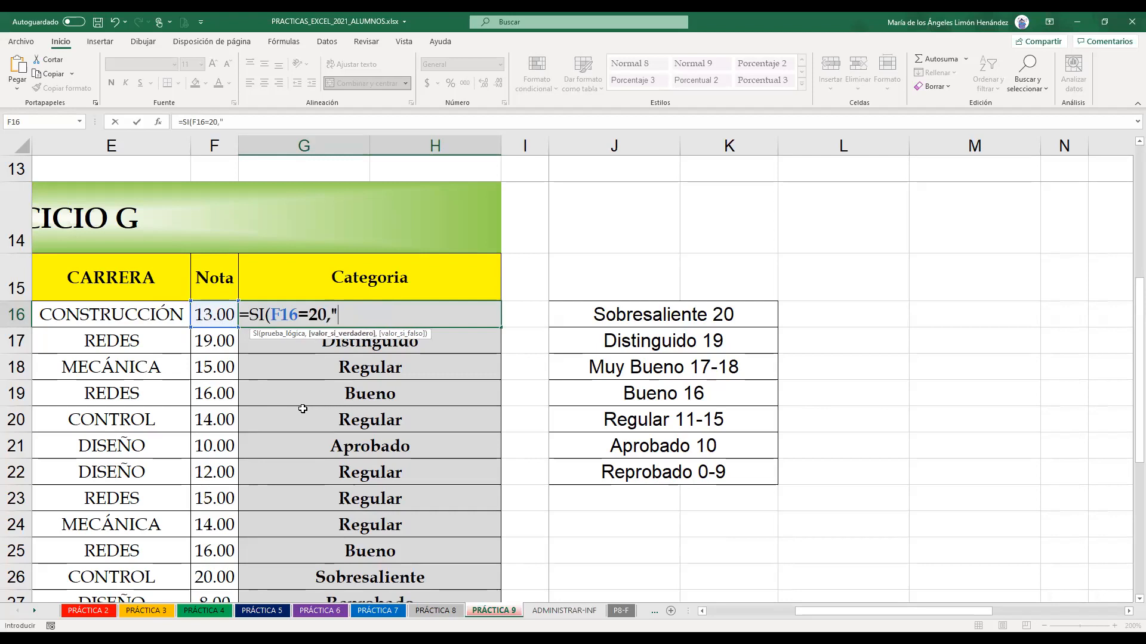
pyautogui.write('SOBR')
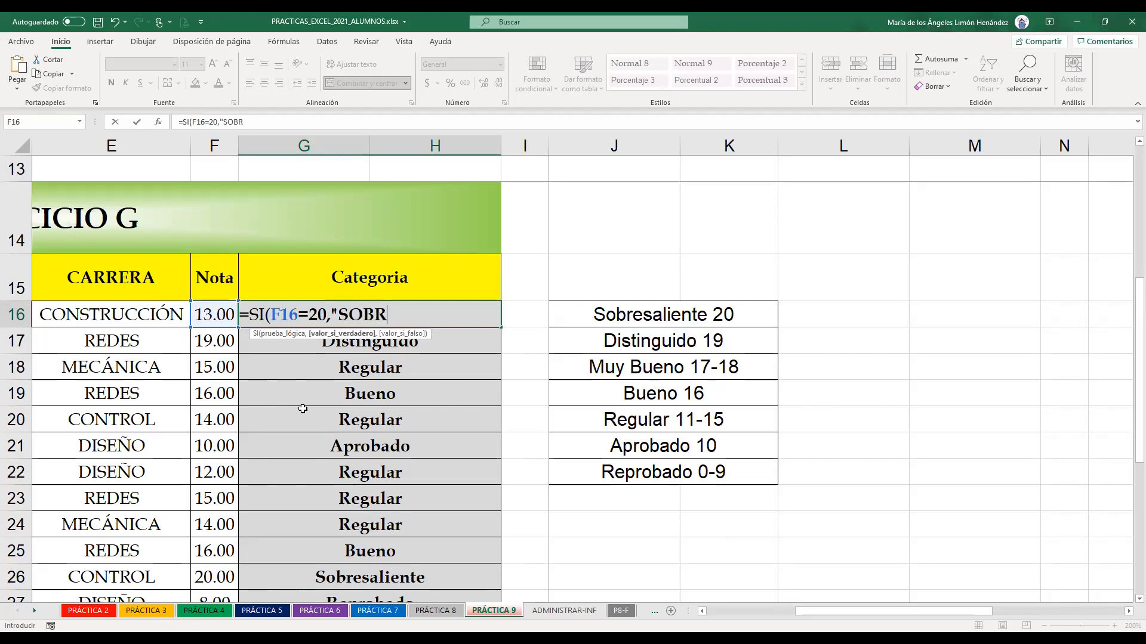
pyautogui.write('ESALIENTE')
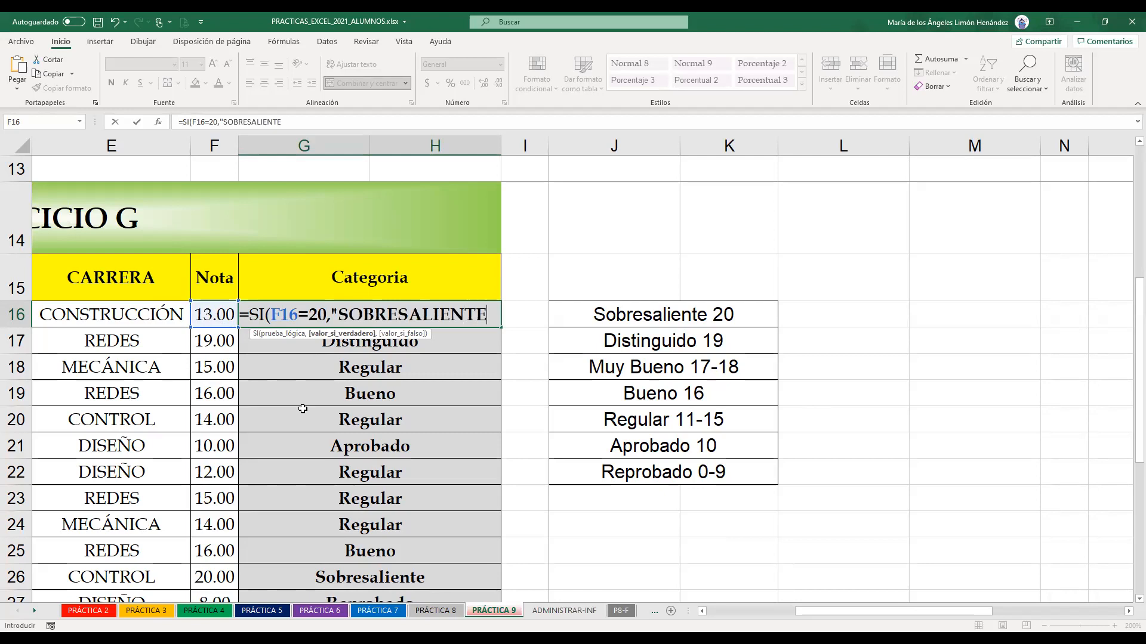
pyautogui.write('",')
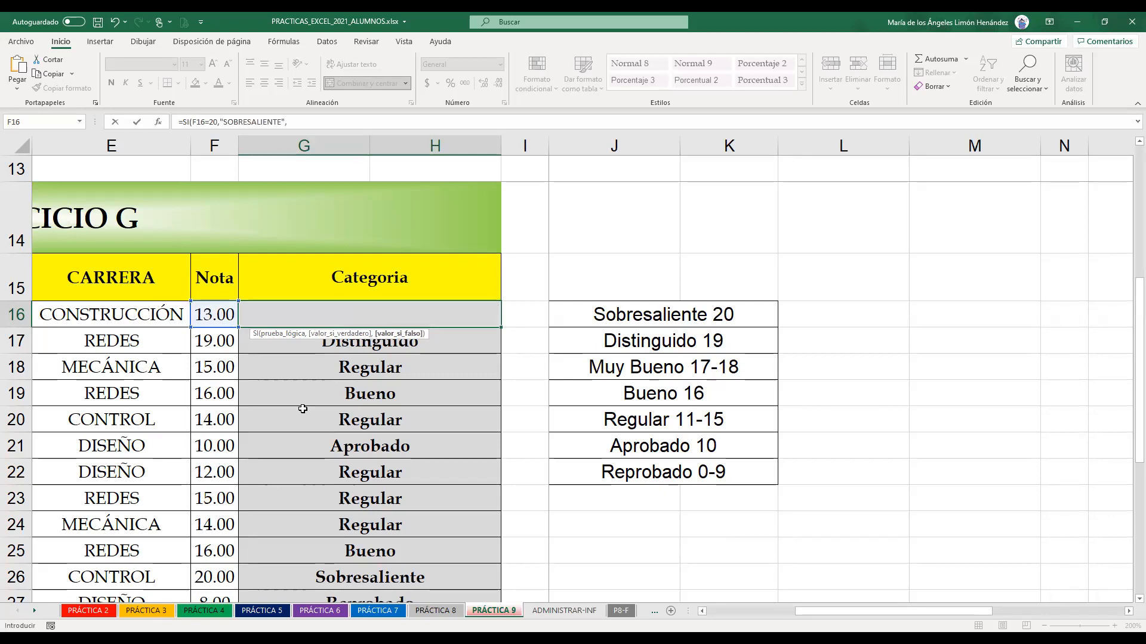
# Nest a second SI in the G16 formula that returns "DISTINGUIDO" when F16=19
pyautogui.write('SI')
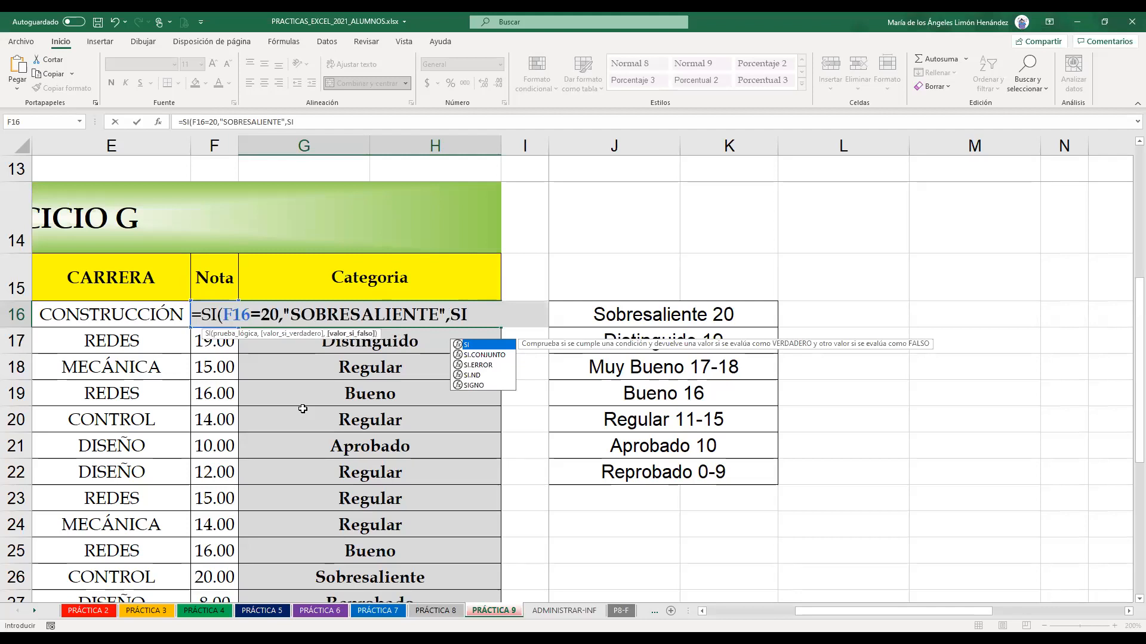
pyautogui.write('(')
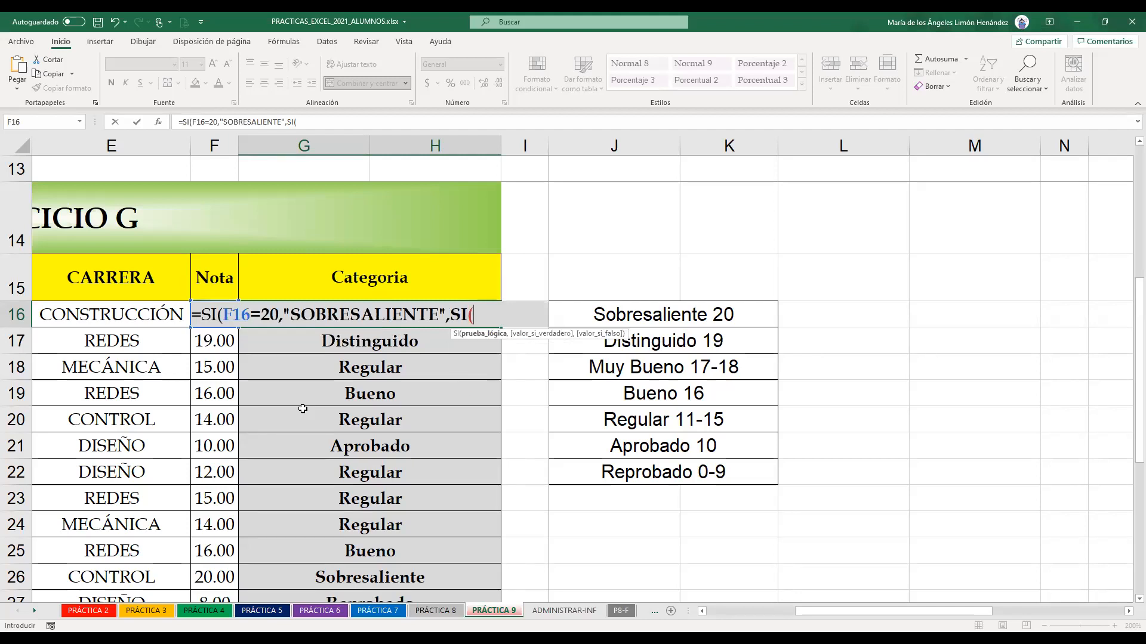
pyautogui.write('F16=19')
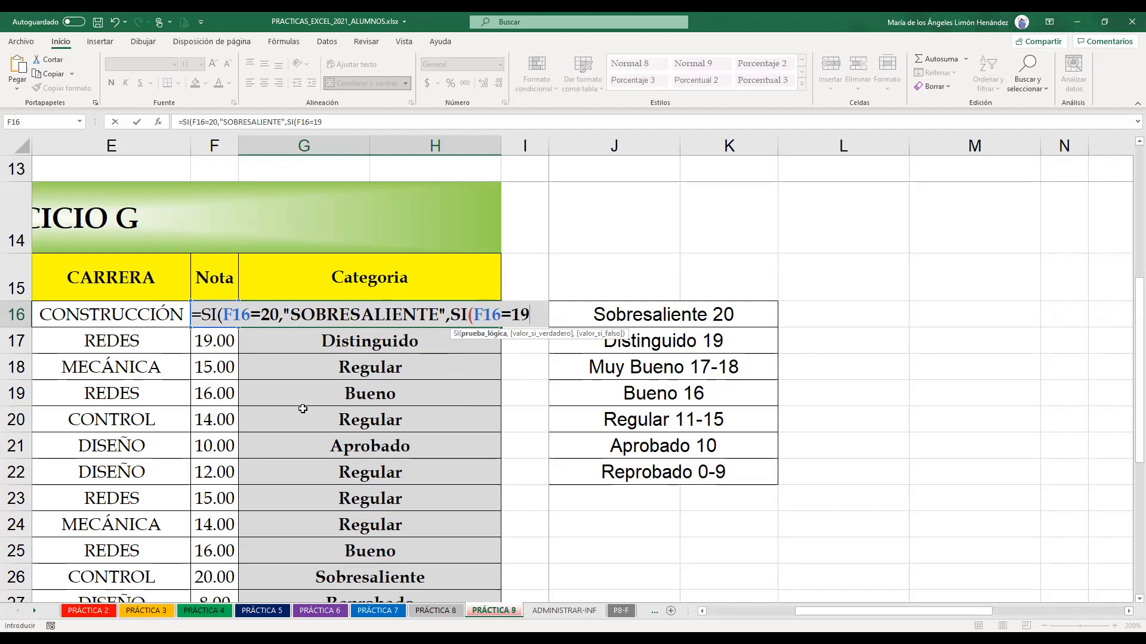
pyautogui.write(',"')
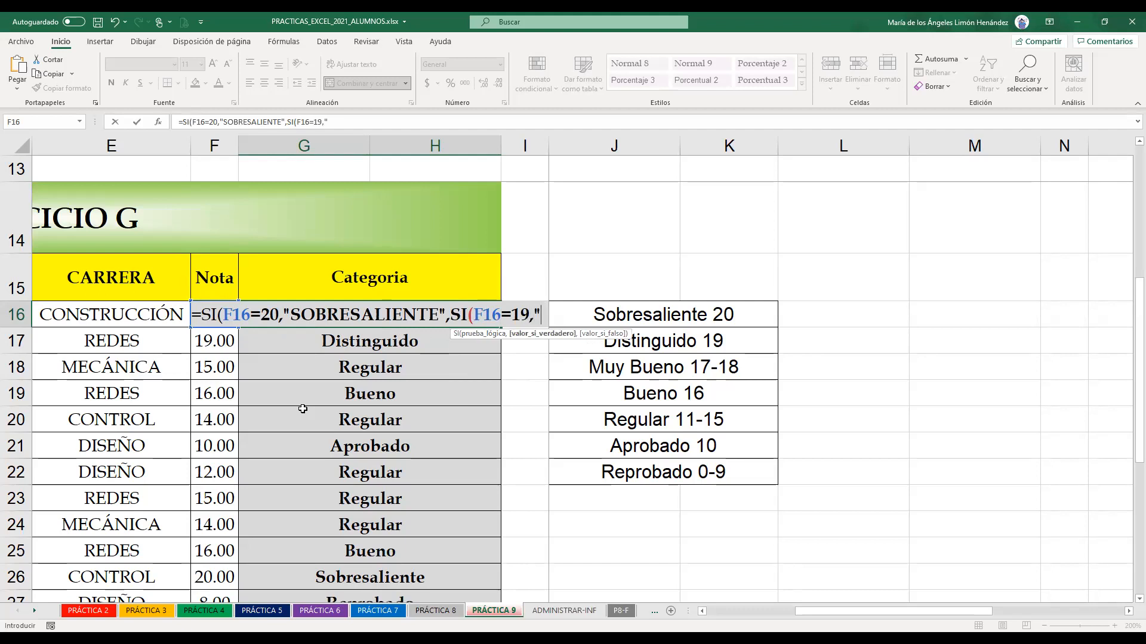
pyautogui.write('DISTINGUIDO')
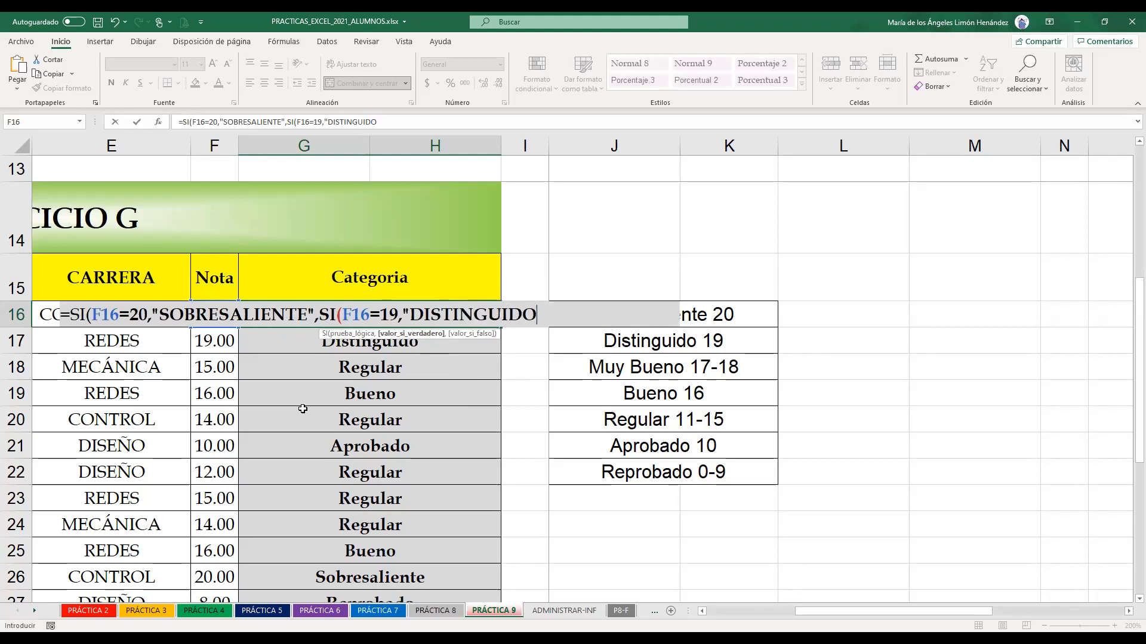
pyautogui.write('".')
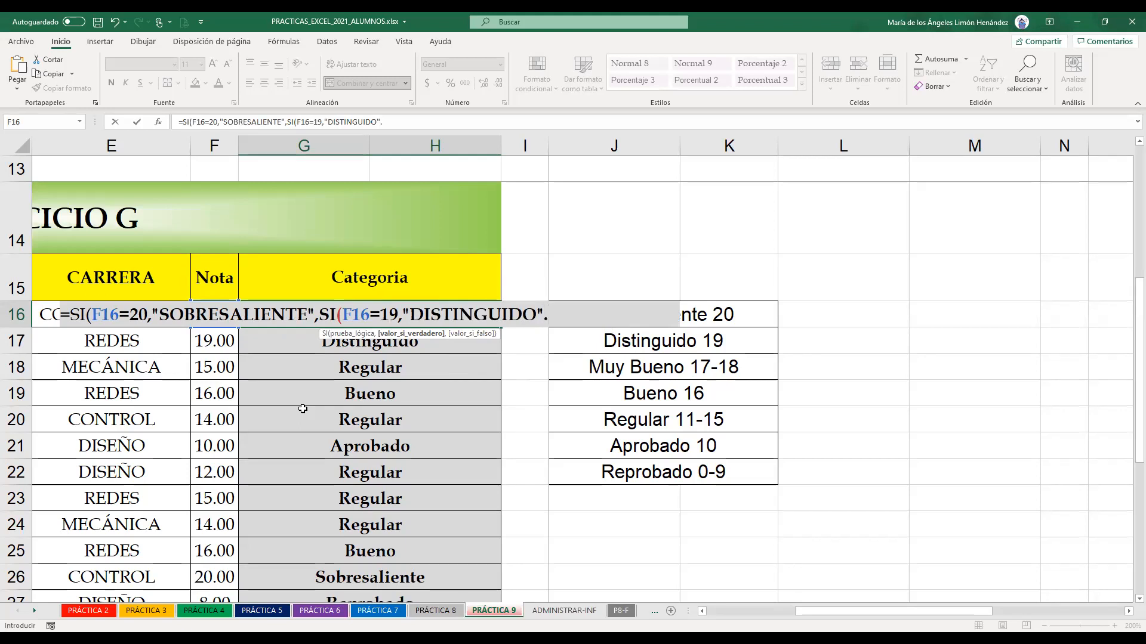
pyautogui.press('BackSpace')
# Nest a third SI in the G16 formula that returns "MUY BUENO" when F16>=17
pyautogui.write(',SI')
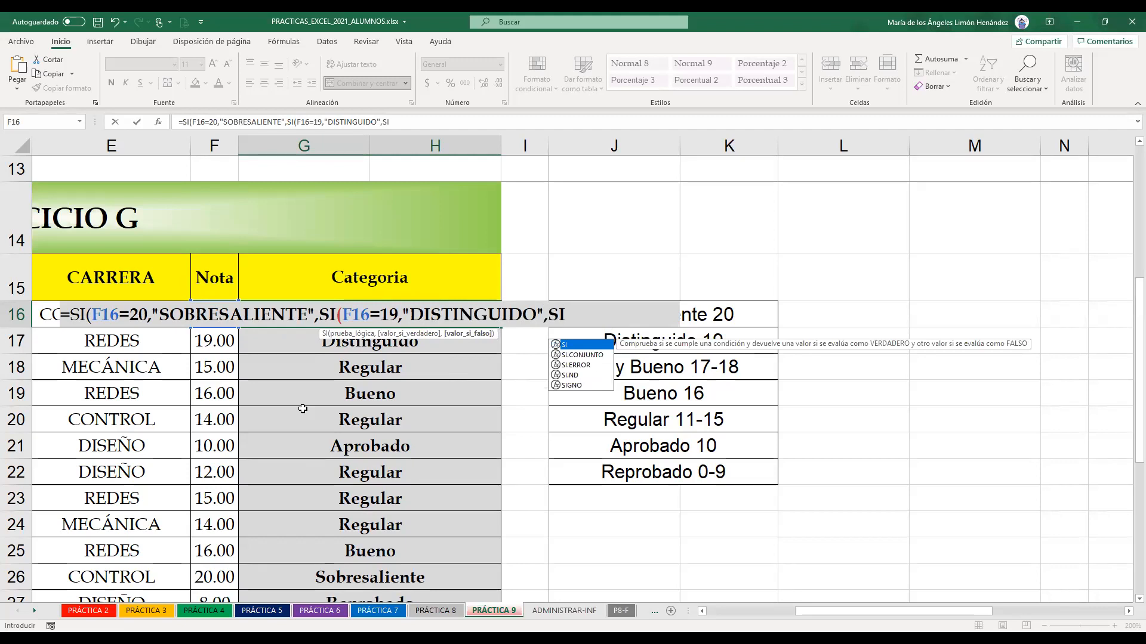
pyautogui.write('(')
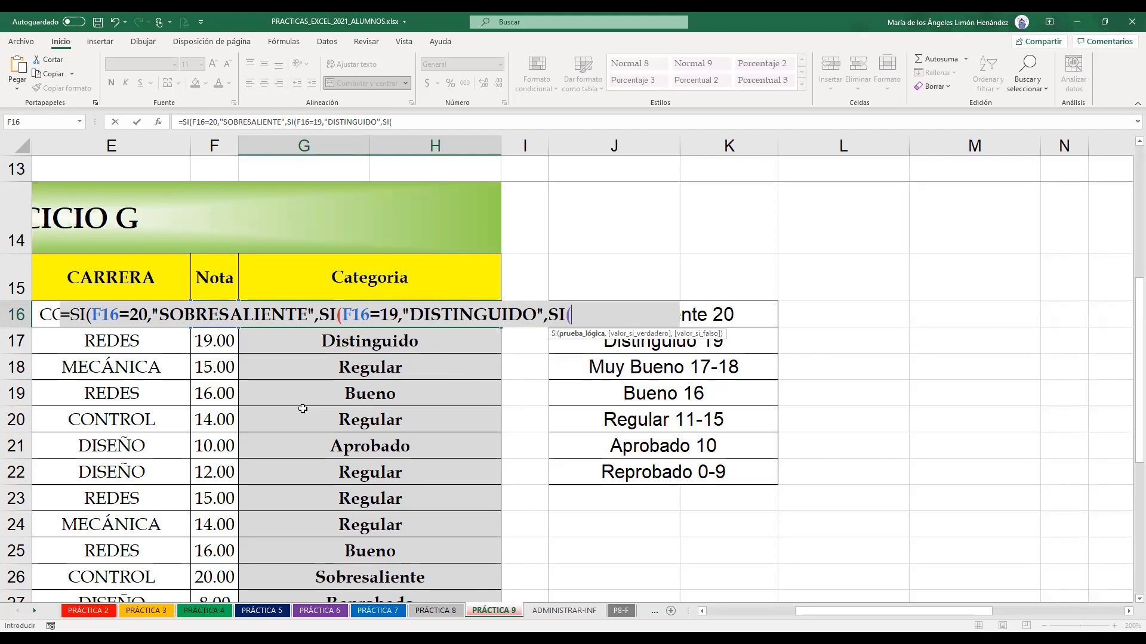
pyautogui.write('F16')
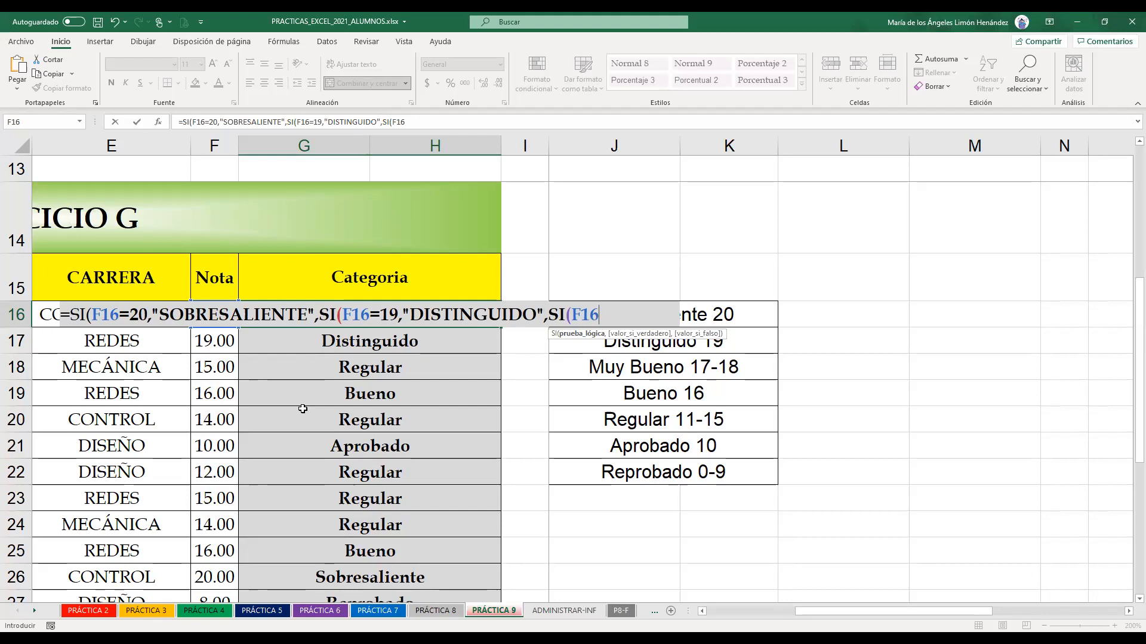
pyautogui.write('>0')
pyautogui.press('BackSpace')
pyautogui.write('=17,')
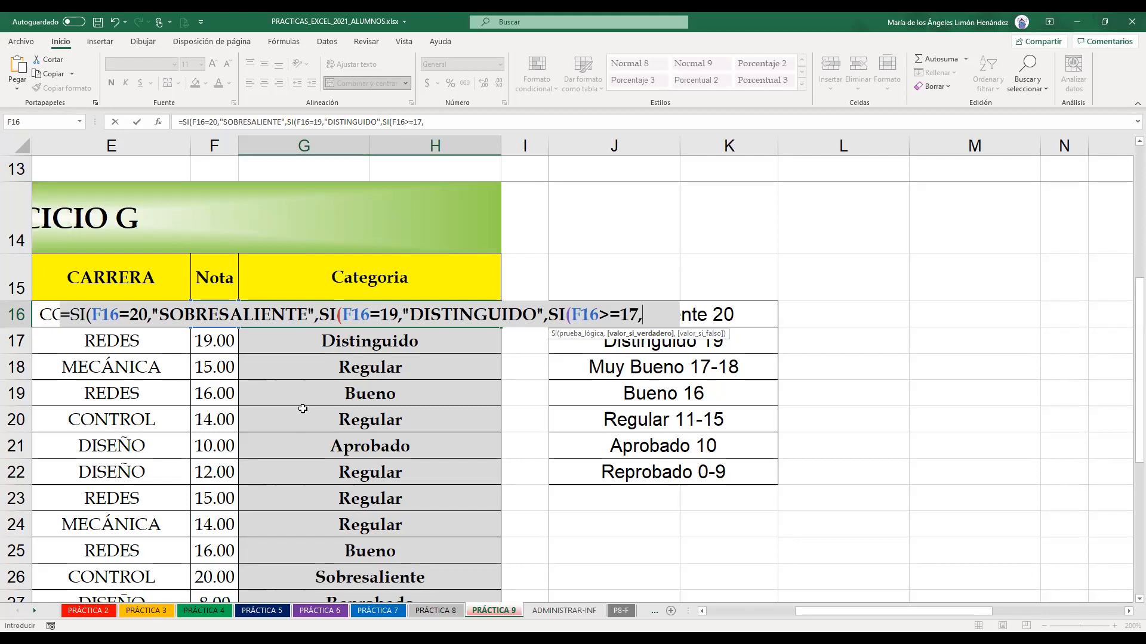
pyautogui.write('"mU')
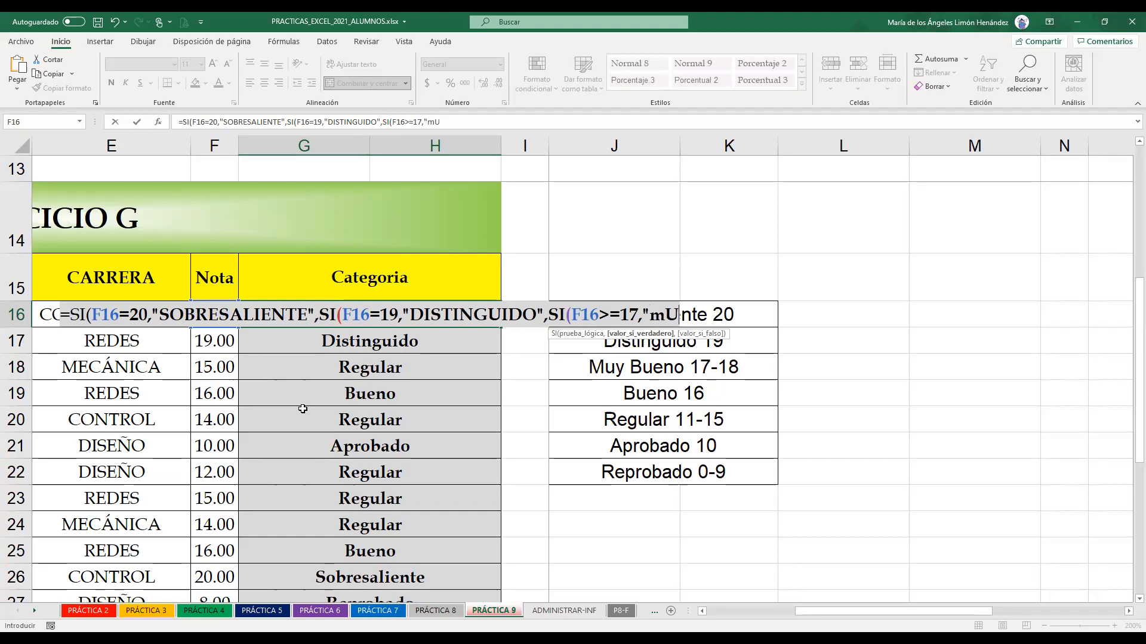
pyautogui.write('Y')
pyautogui.press('BackSpace')
pyautogui.press('BackSpace')
pyautogui.press('BackSpace')
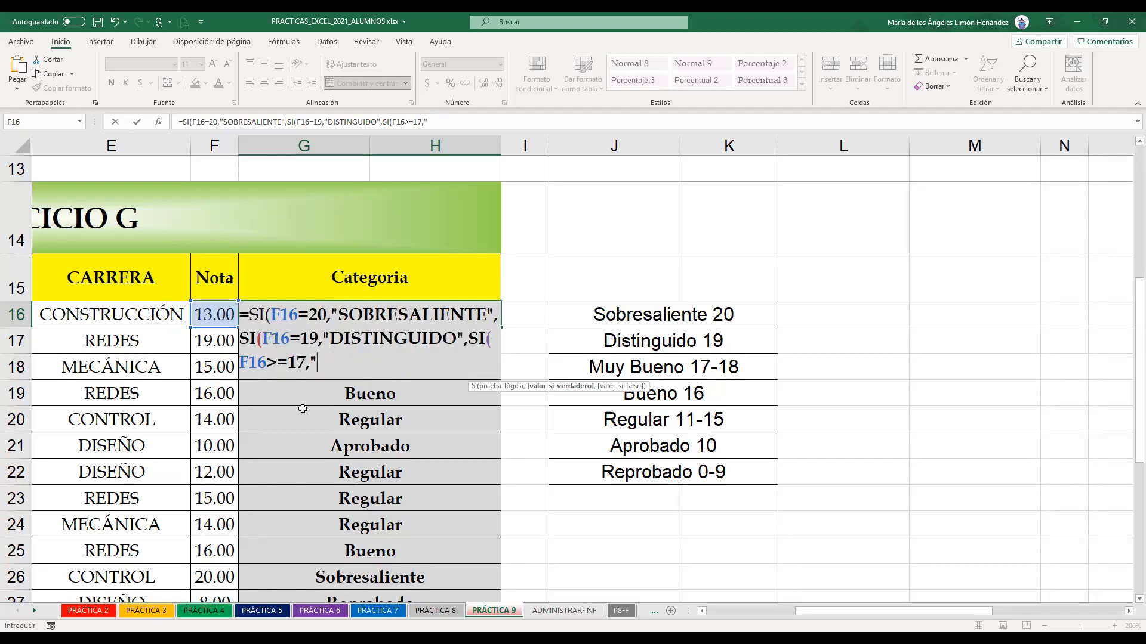
pyautogui.write('MUY BU')
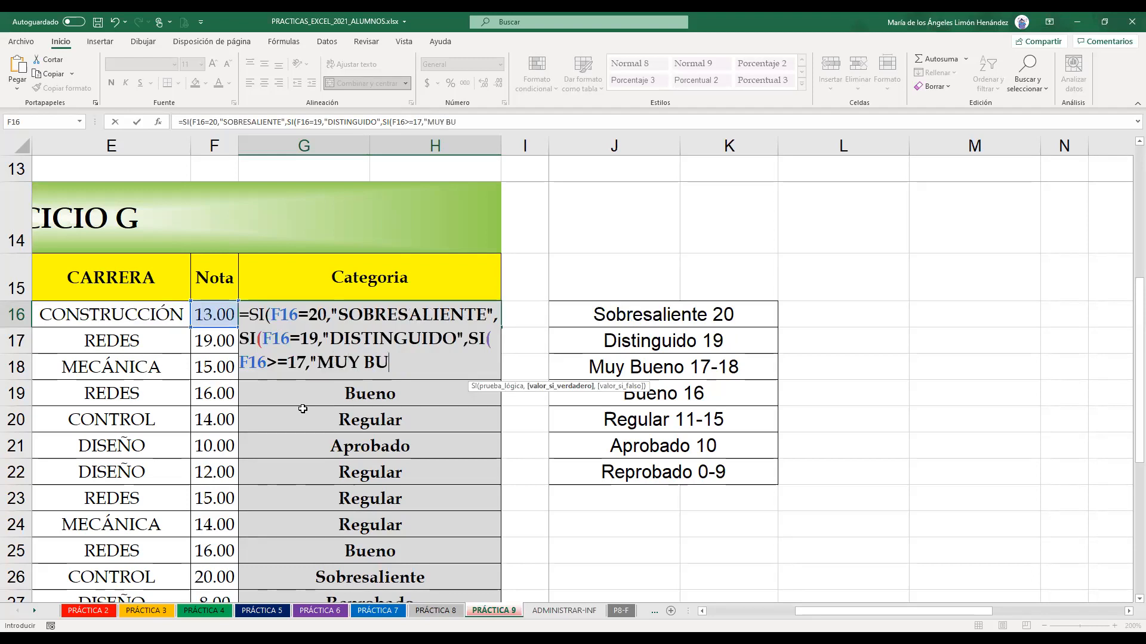
pyautogui.write('ENO",')
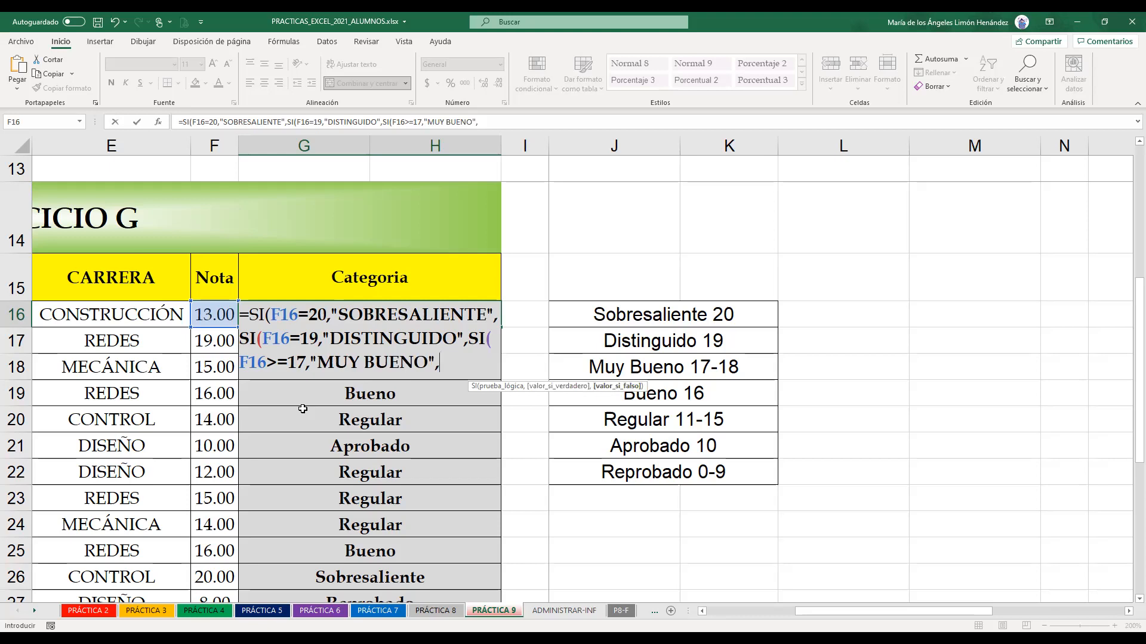
# Discard the unfinished nested SI formula in G16
pyautogui.press('BackSpace')
pyautogui.press('BackSpace')
pyautogui.press('BackSpace')
pyautogui.press('BackSpace')
pyautogui.press('BackSpace')
pyautogui.press('BackSpace')
pyautogui.press('BackSpace')
pyautogui.press('BackSpace')
pyautogui.press('BackSpace')
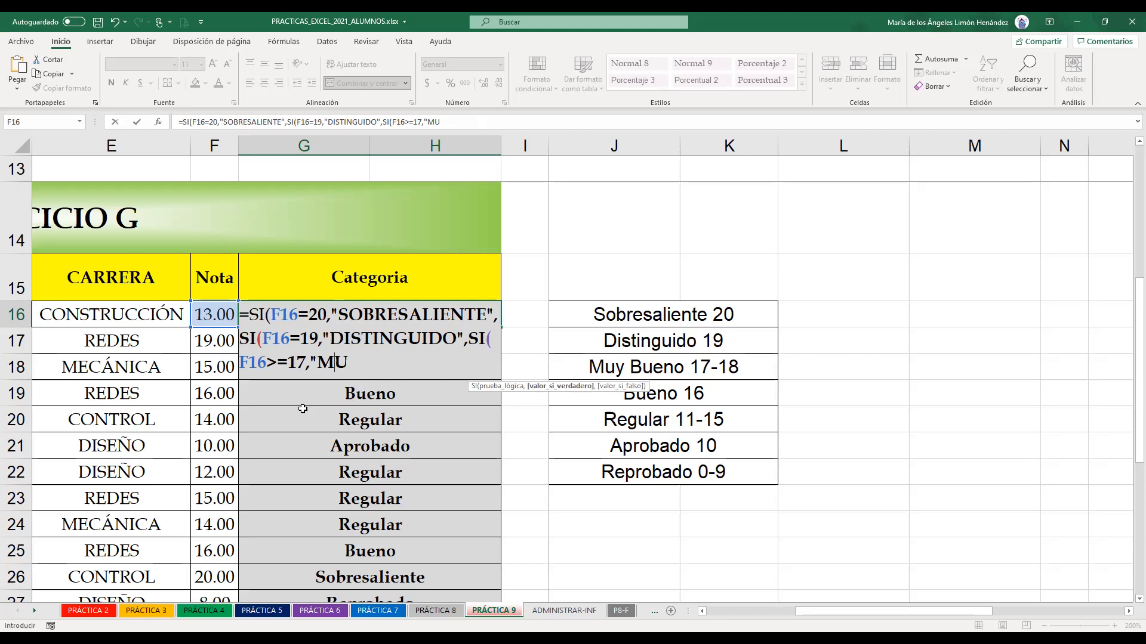
pyautogui.press('Escape')
# Fill the nested SI formula of the Categoria column from G17 up into G16
pyautogui.press('Down')
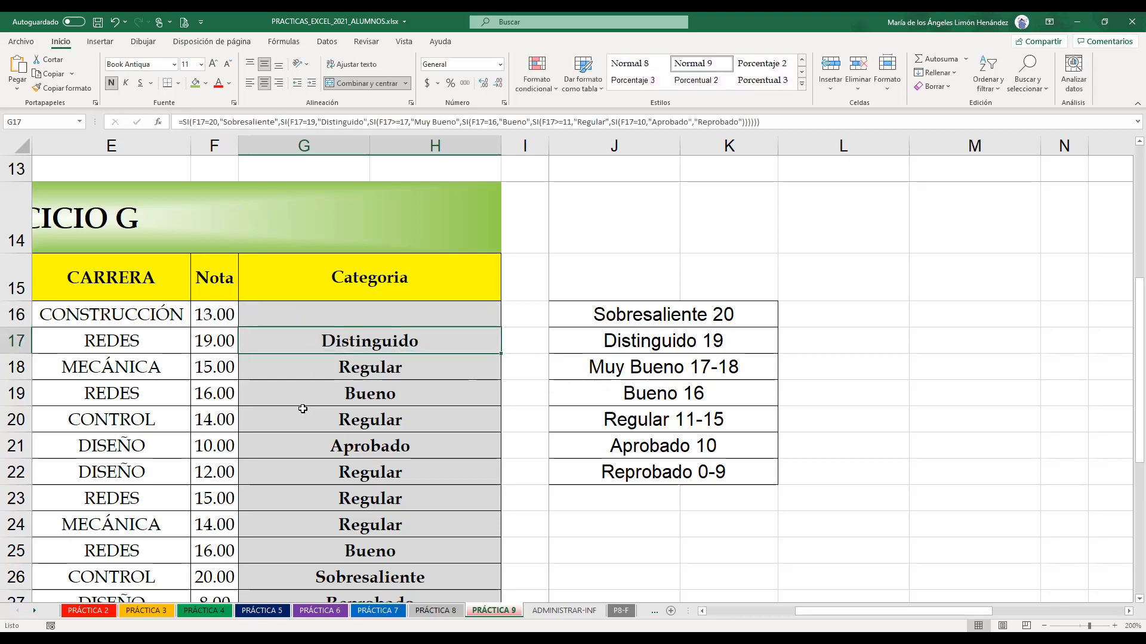
pyautogui.moveTo(501, 354); pyautogui.dragTo(501, 313)
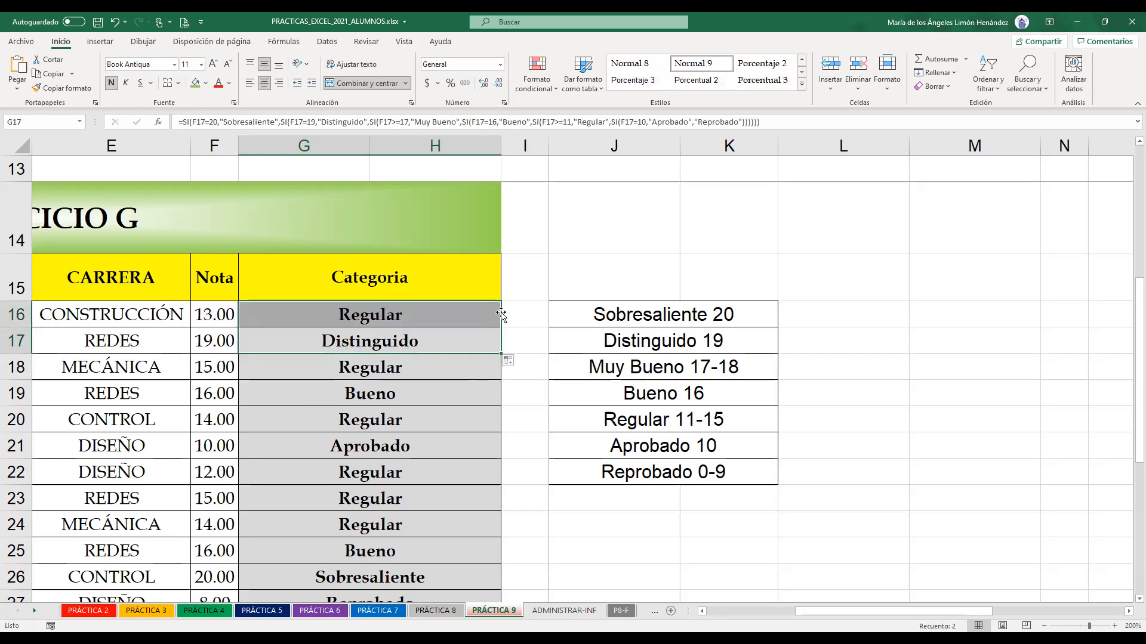
pyautogui.click(516, 315)
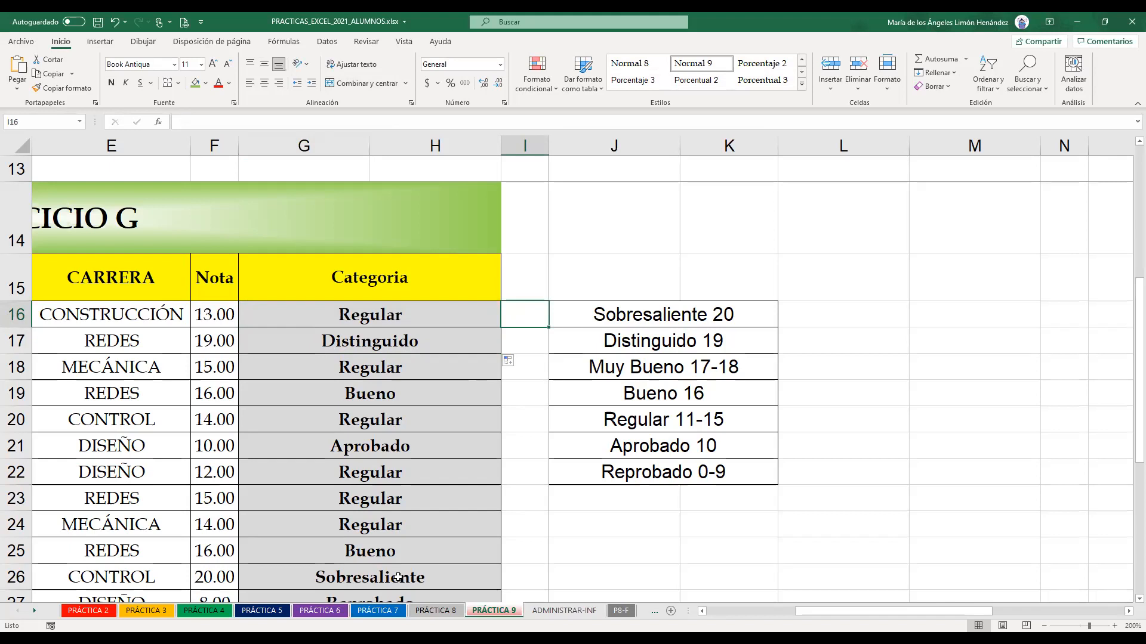
pyautogui.scroll(-2, 398, 578)
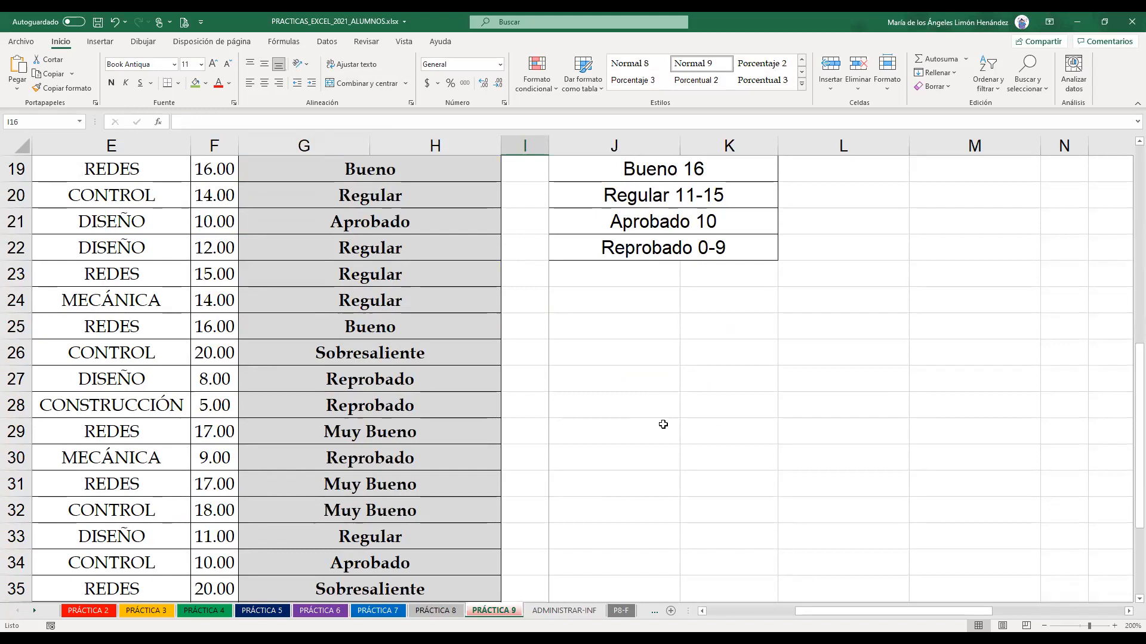
pyautogui.scroll(2, 663, 424)
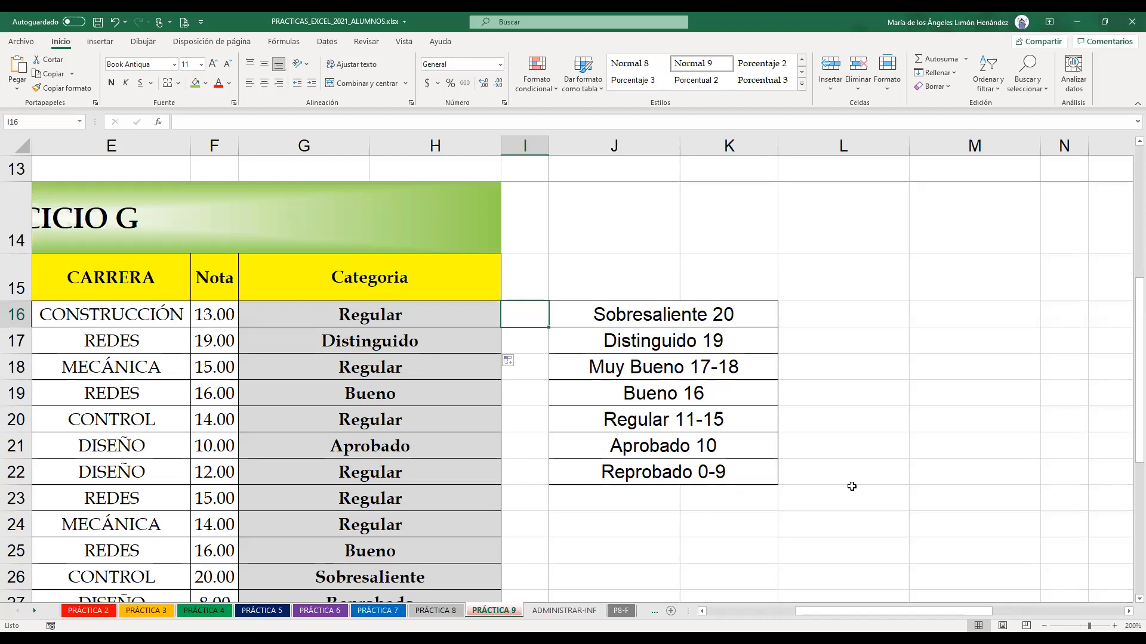
pyautogui.hotkey('alt', 'Tab')
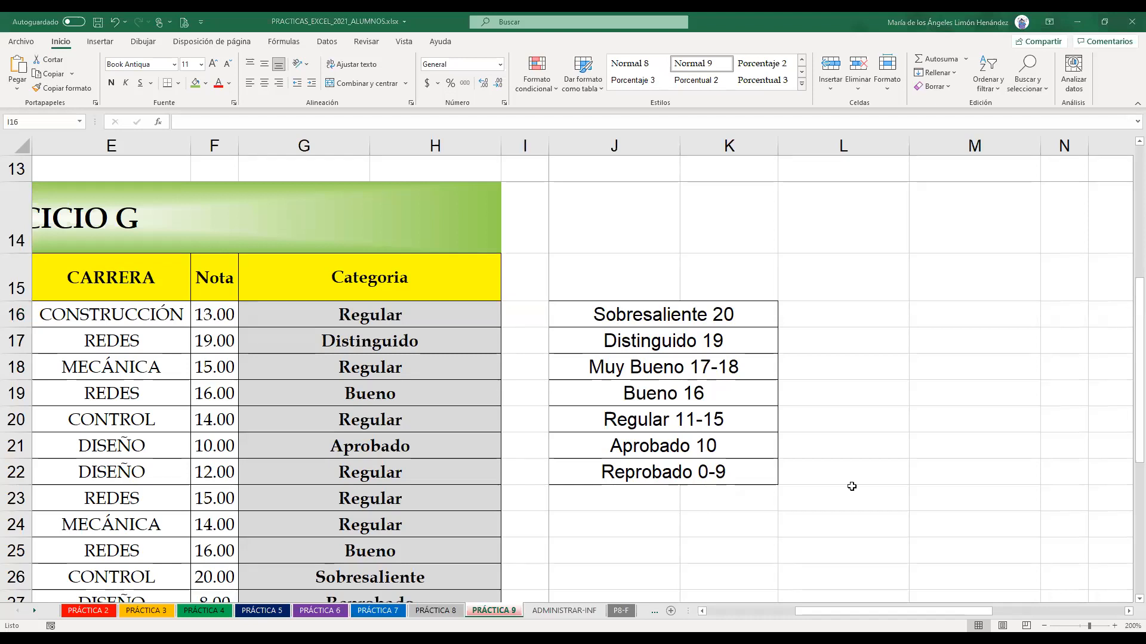